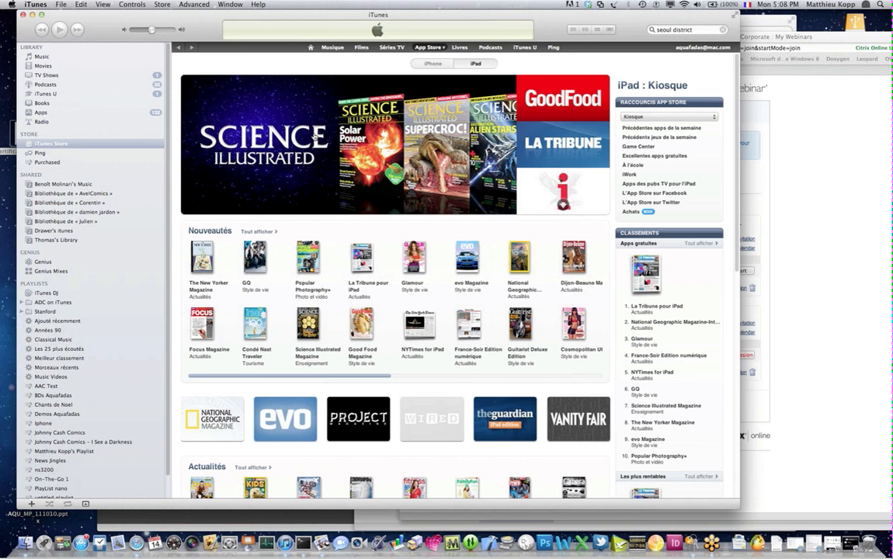
Open the La Tribune app page from the App Store's Kiosque banner
{"action": "left_click", "coordinate": [572, 181]}
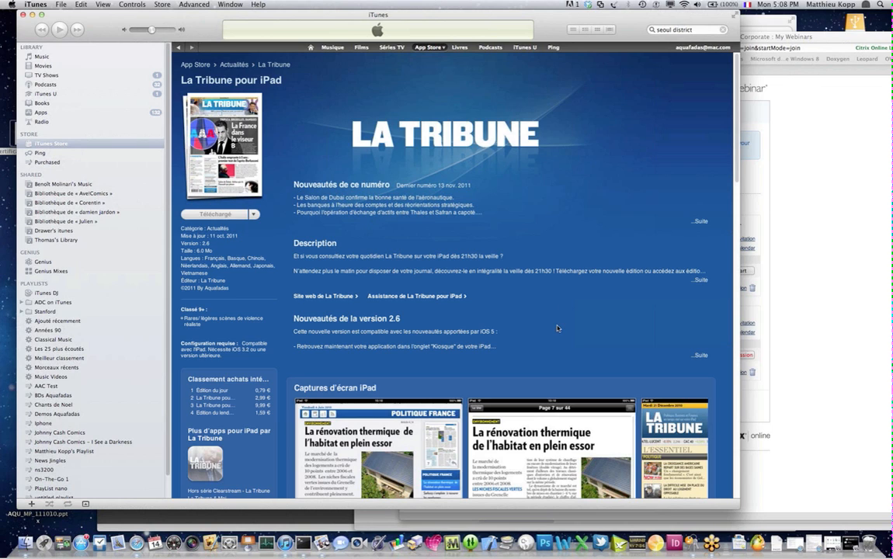
Find and launch the iOS Simulator through a system-wide search, and open Newsstand on its home screen
{"action": "left_click", "coordinate": [883, 5]}
{"action": "type", "text": "goto"}
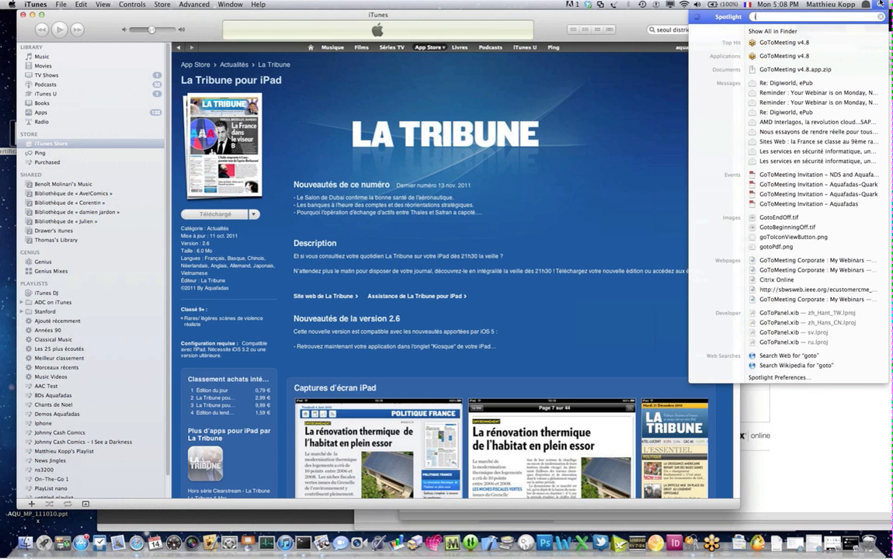
{"action": "type", "text": "ios"}
{"action": "key", "text": "Return"}
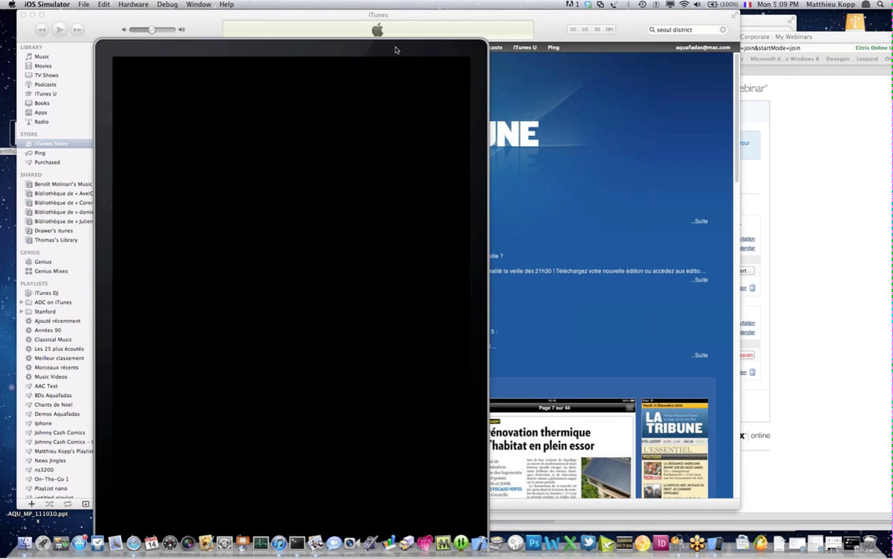
{"action": "left_click_drag", "start_coordinate": [397, 47], "coordinate": [547, 16]}
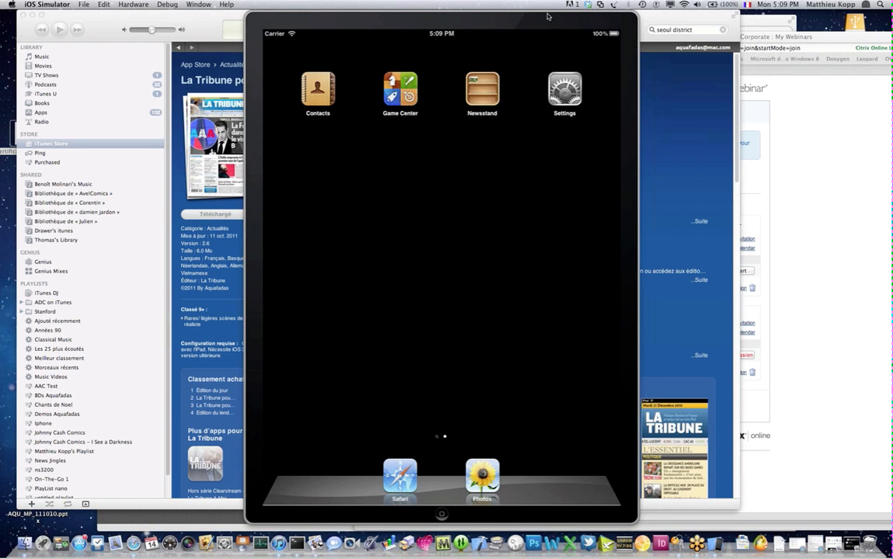
{"action": "left_click", "coordinate": [482, 90]}
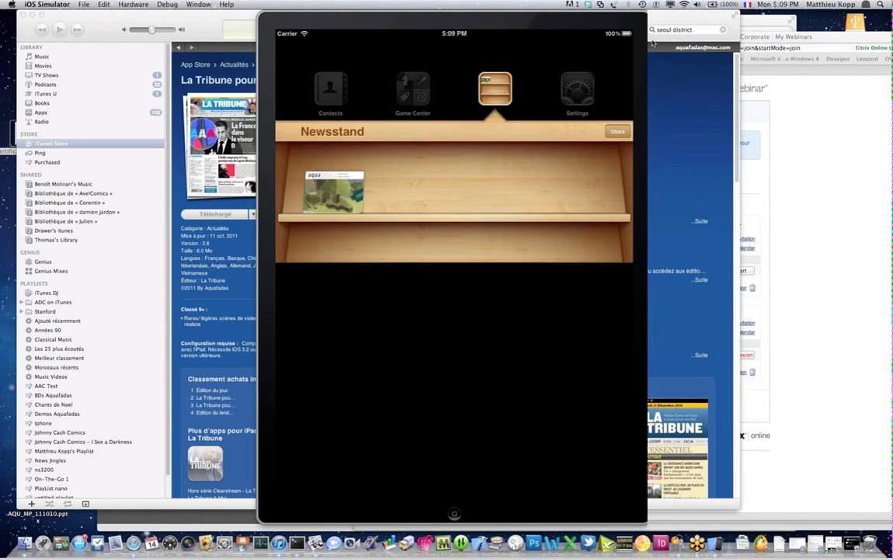
{"action": "left_click_drag", "start_coordinate": [330, 27], "coordinate": [542, 35]}
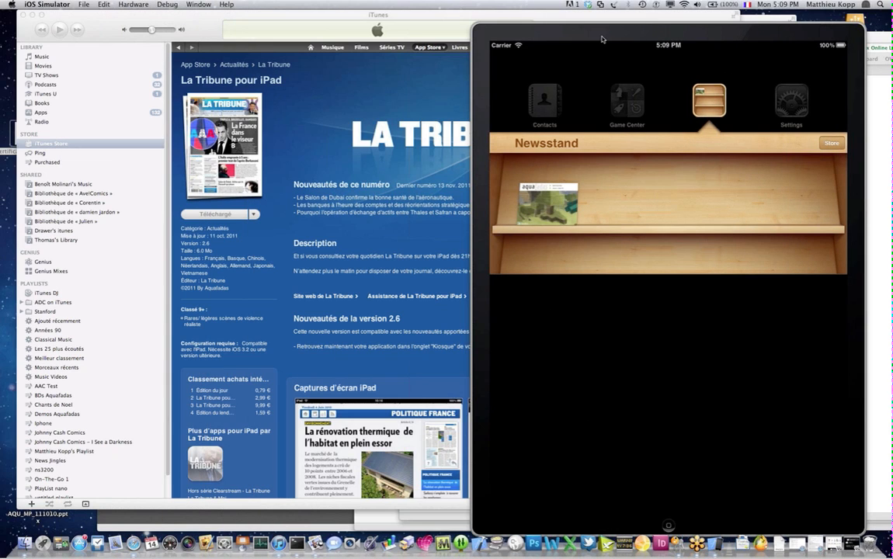
{"action": "left_click_drag", "start_coordinate": [598, 34], "coordinate": [366, 26]}
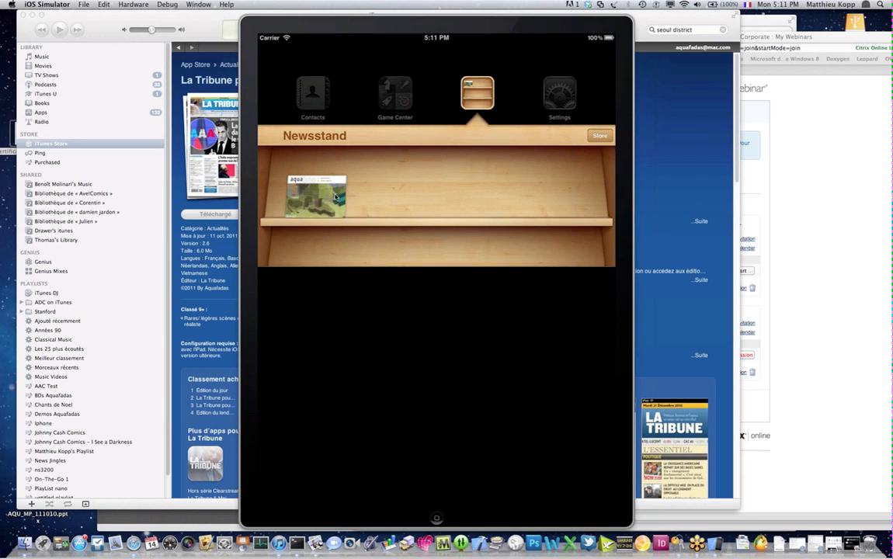
Close Newsstand and move the simulator, iTunes and GoToMeeting windows out of the way to bring the iOS Provisioning Portal browser window forward
{"action": "left_click", "coordinate": [438, 75]}
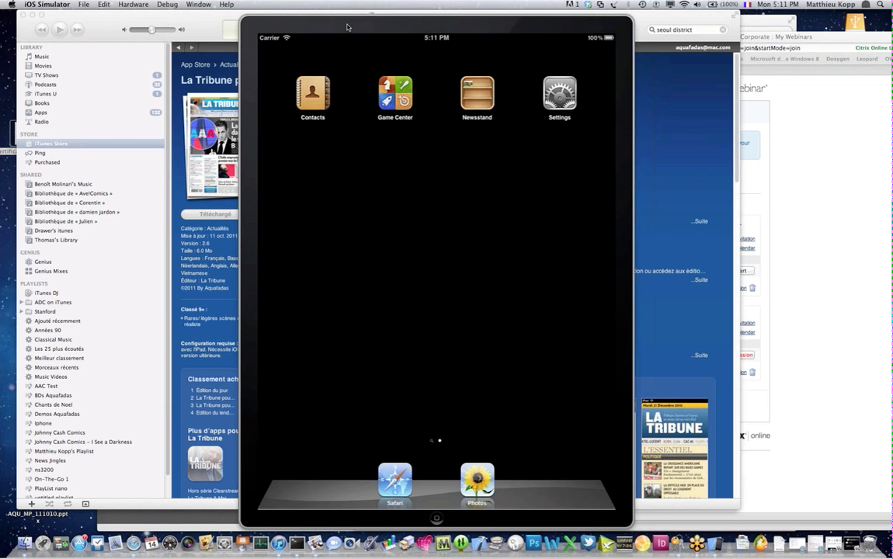
{"action": "left_click_drag", "start_coordinate": [347, 27], "coordinate": [544, 23]}
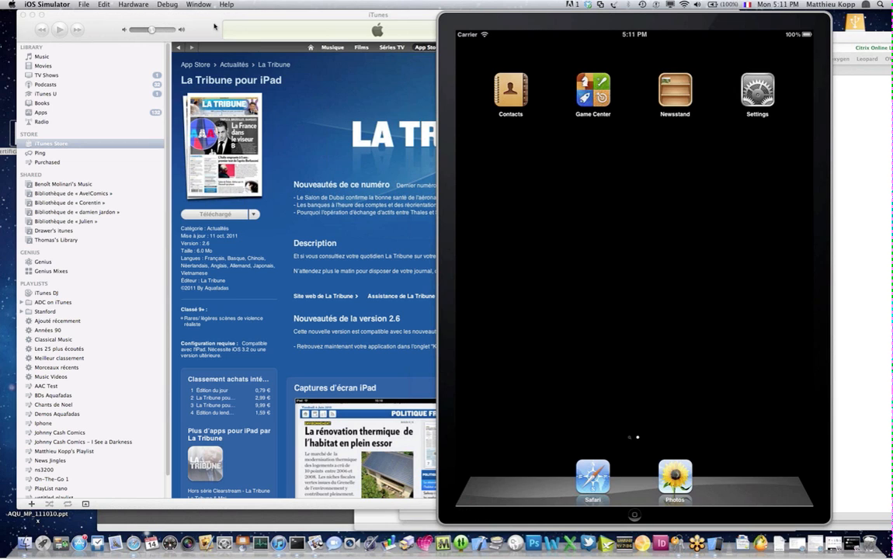
{"action": "left_click", "coordinate": [34, 15]}
{"action": "left_click", "coordinate": [33, 16]}
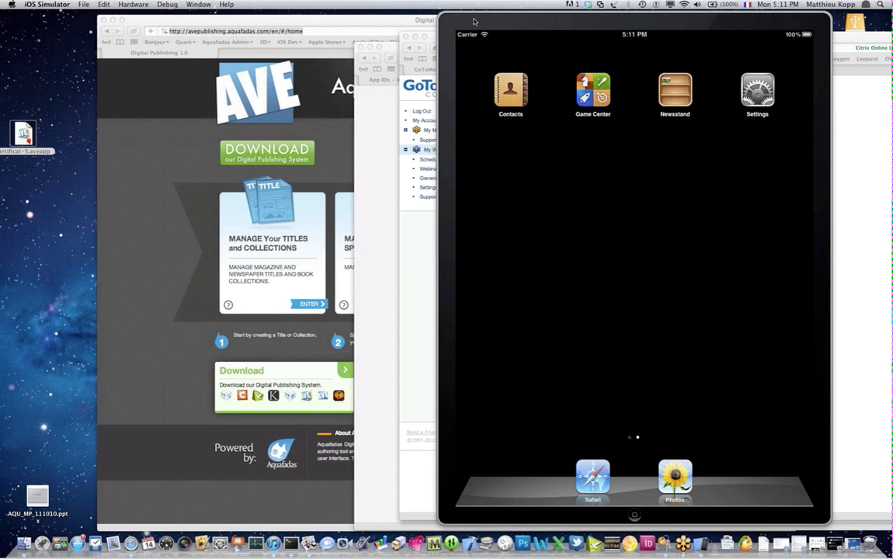
{"action": "left_click", "coordinate": [414, 37]}
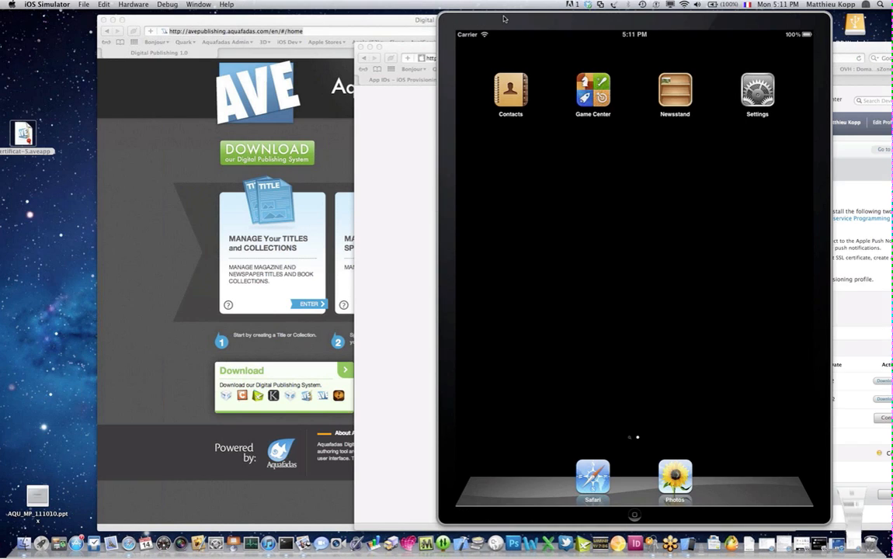
{"action": "left_click_drag", "start_coordinate": [404, 47], "coordinate": [79, 44]}
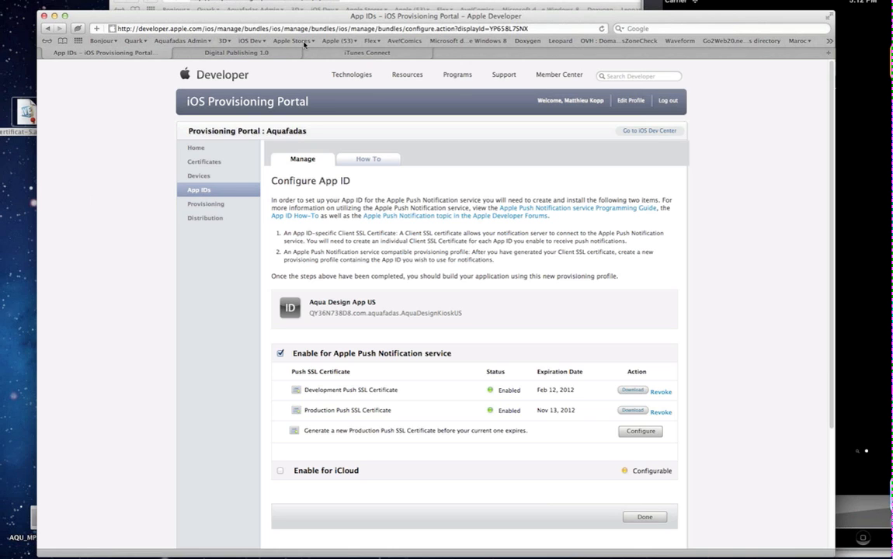
Review the app name and bundle ID of Aqua Design US in iTunes Connect
{"action": "left_click", "coordinate": [365, 52]}
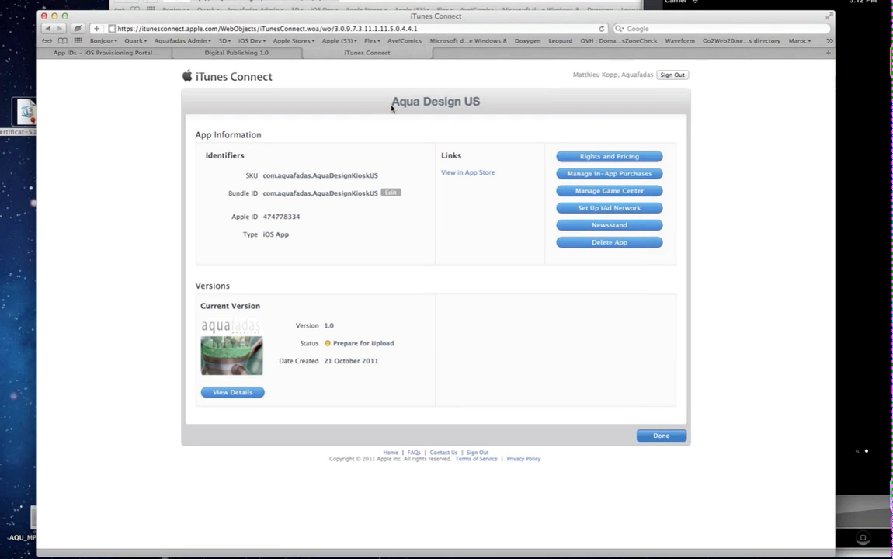
{"action": "left_click_drag", "start_coordinate": [354, 94], "coordinate": [483, 94]}
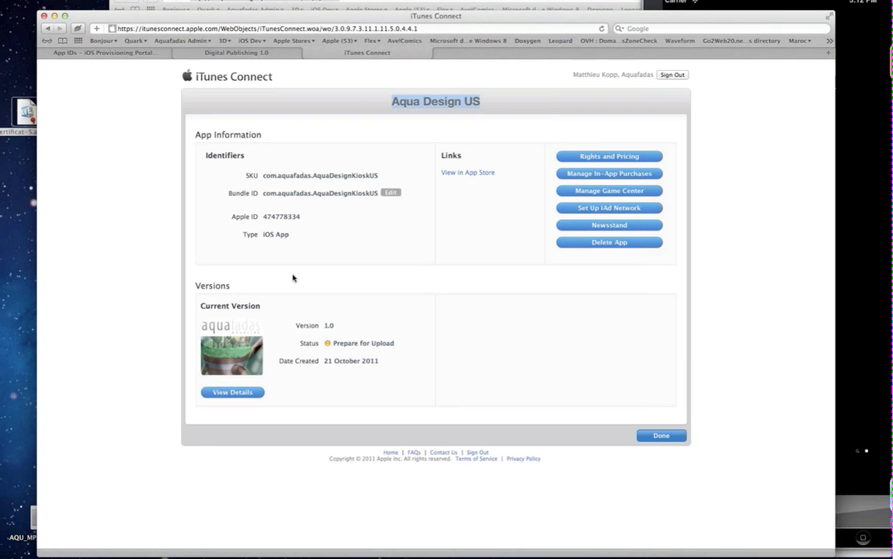
{"action": "left_click_drag", "start_coordinate": [263, 193], "coordinate": [379, 193]}
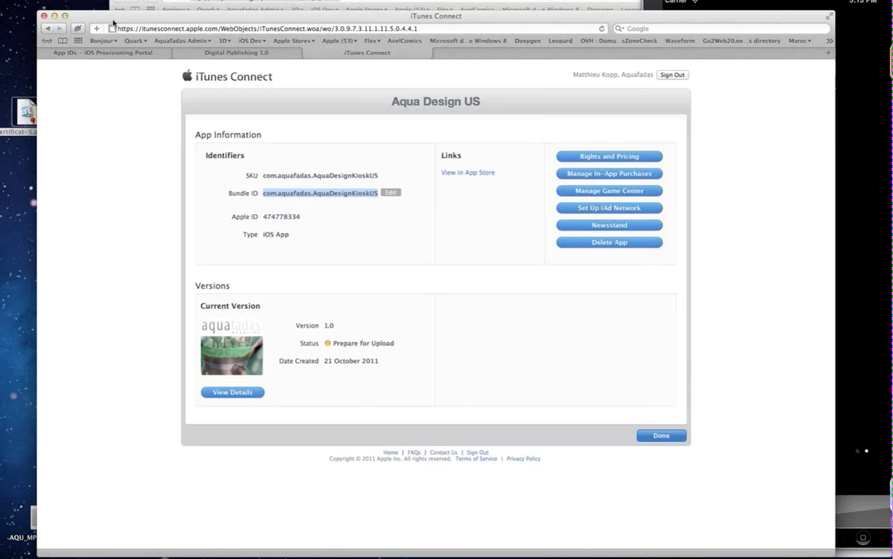
Examine the web address, the Aqua Design App US App ID and the push SSL certificates in the iOS Provisioning Portal
{"action": "left_click", "coordinate": [119, 53]}
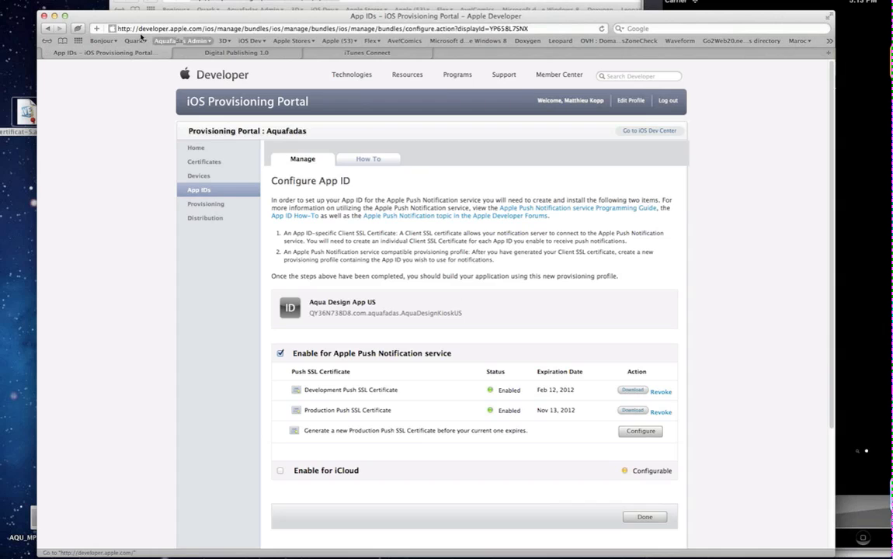
{"action": "left_click", "coordinate": [137, 28]}
{"action": "left_click_drag", "start_coordinate": [117, 28], "coordinate": [215, 29]}
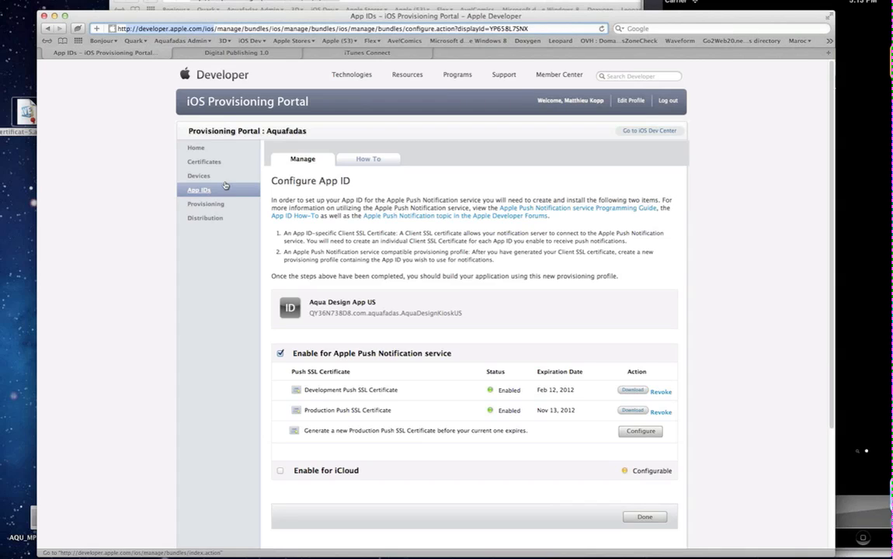
{"action": "left_click_drag", "start_coordinate": [353, 315], "coordinate": [414, 271]}
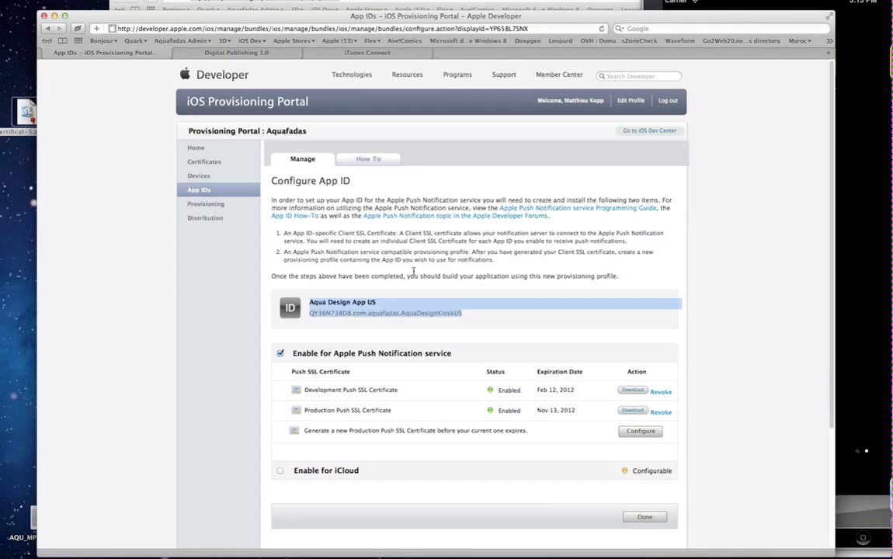
{"action": "left_click", "coordinate": [385, 317]}
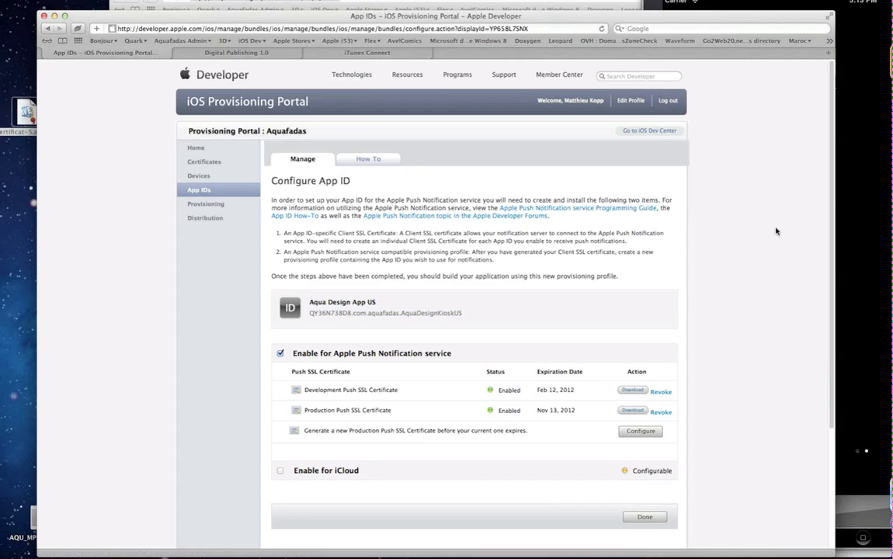
{"action": "scroll", "coordinate": [699, 248], "scroll_direction": "down", "scroll_amount": 5}
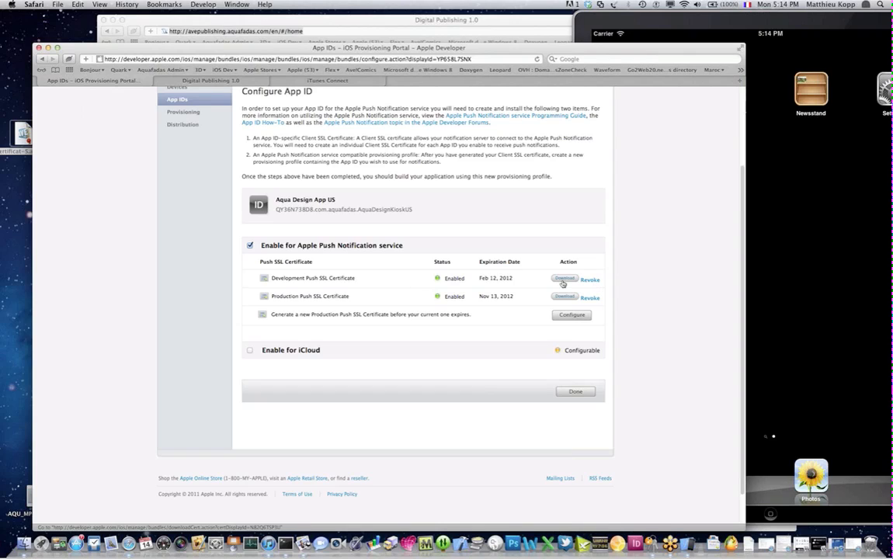
Switch to Keychain Access and select both the Apple Development and Apple Production IOS Push Services certificates
{"action": "left_click", "coordinate": [647, 542]}
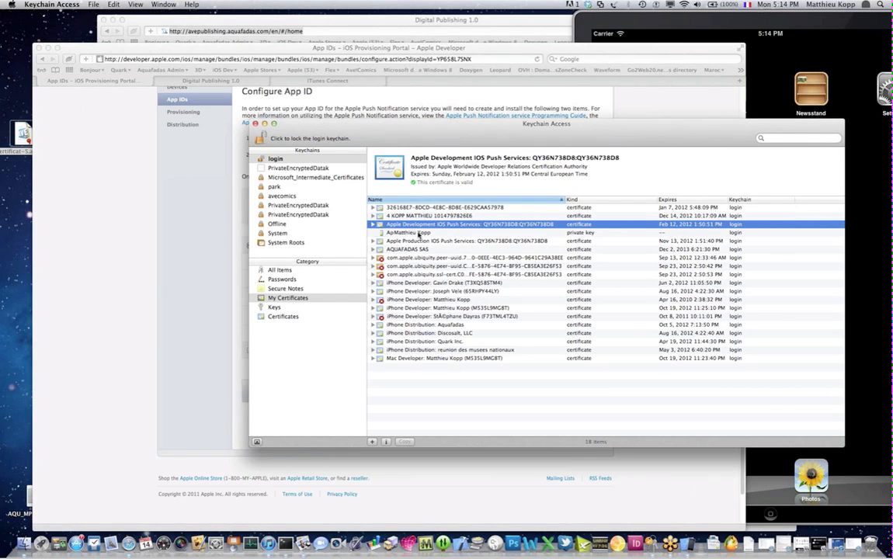
{"action": "left_click", "coordinate": [419, 236], "text": "shift"}
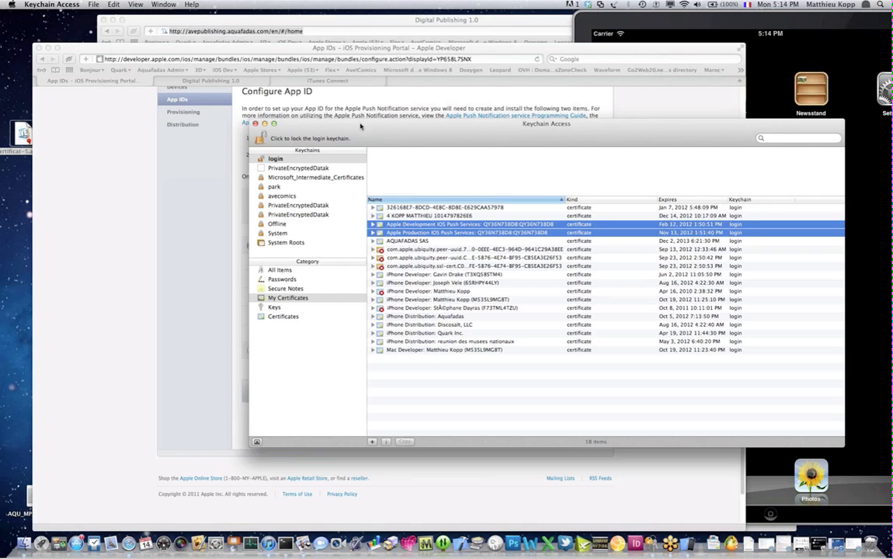
{"action": "left_click_drag", "start_coordinate": [360, 126], "coordinate": [638, 123]}
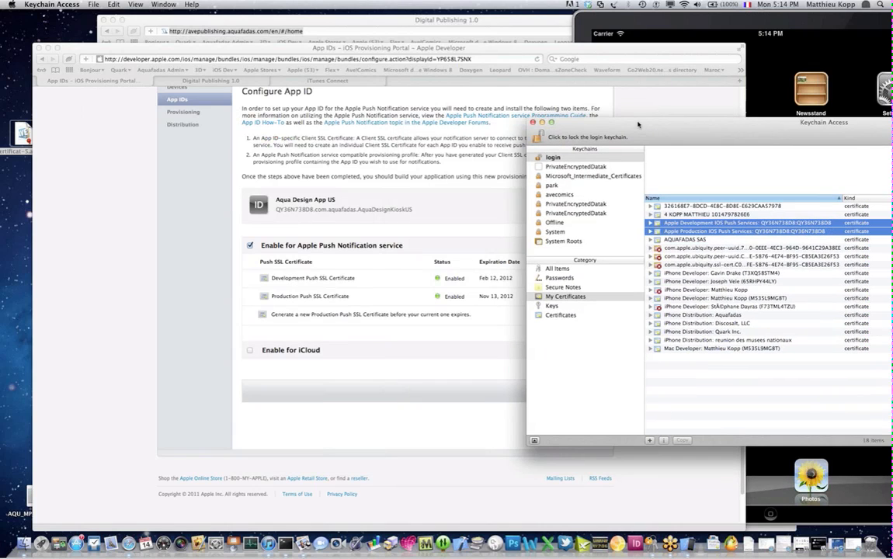
Return to iTunes Connect, open the Monthly in-app purchase of Aqua Design US, and highlight the product ID of its existing duration
{"action": "left_click", "coordinate": [194, 193]}
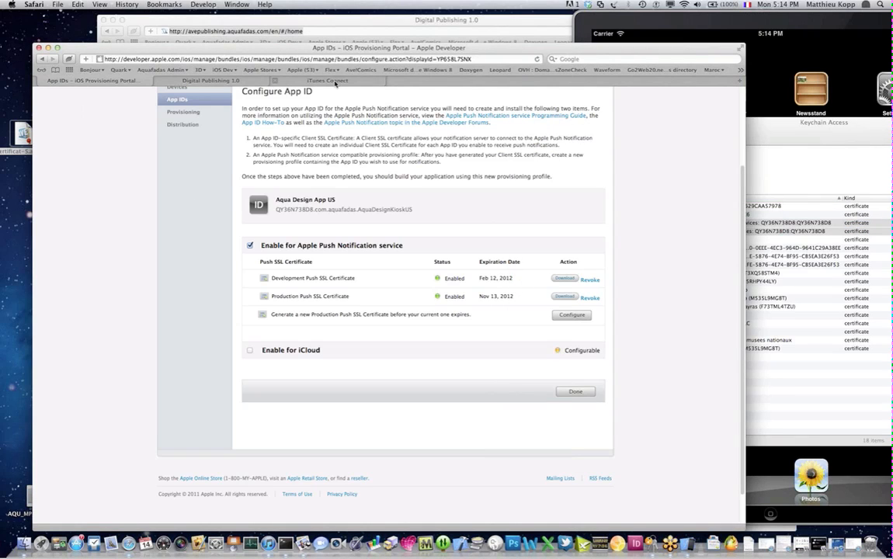
{"action": "left_click", "coordinate": [335, 83]}
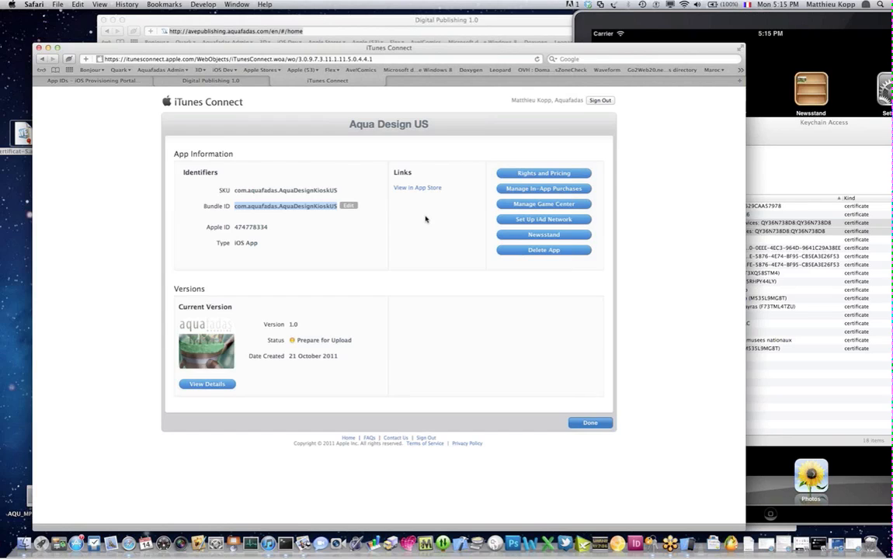
{"action": "left_click", "coordinate": [525, 189]}
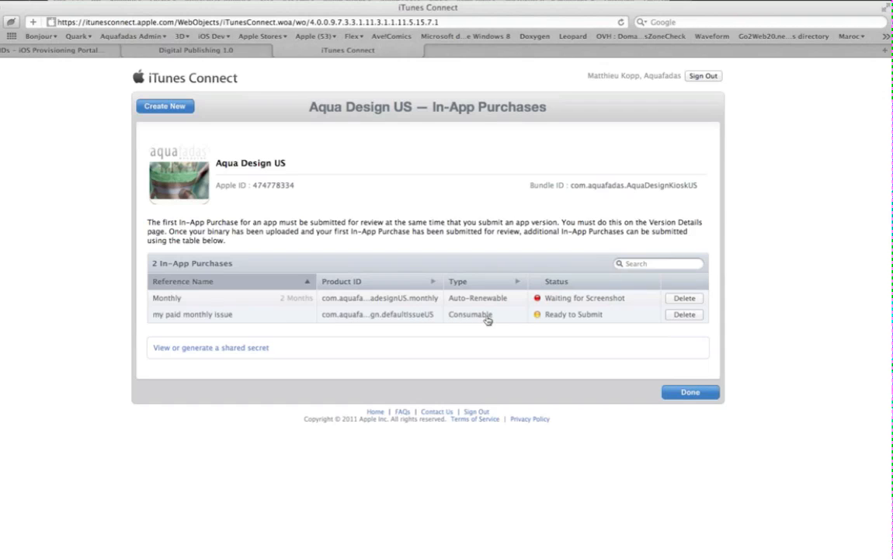
{"action": "left_click", "coordinate": [410, 303]}
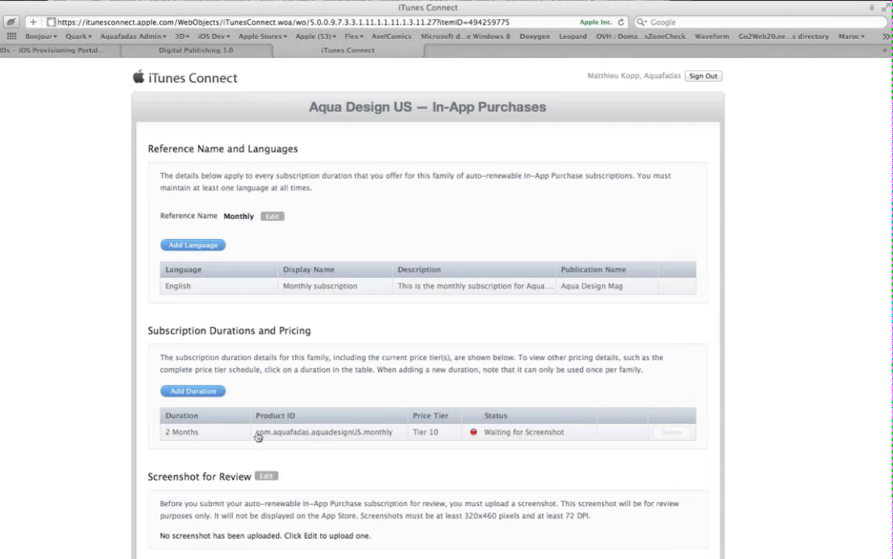
{"action": "left_click_drag", "start_coordinate": [257, 433], "coordinate": [391, 435]}
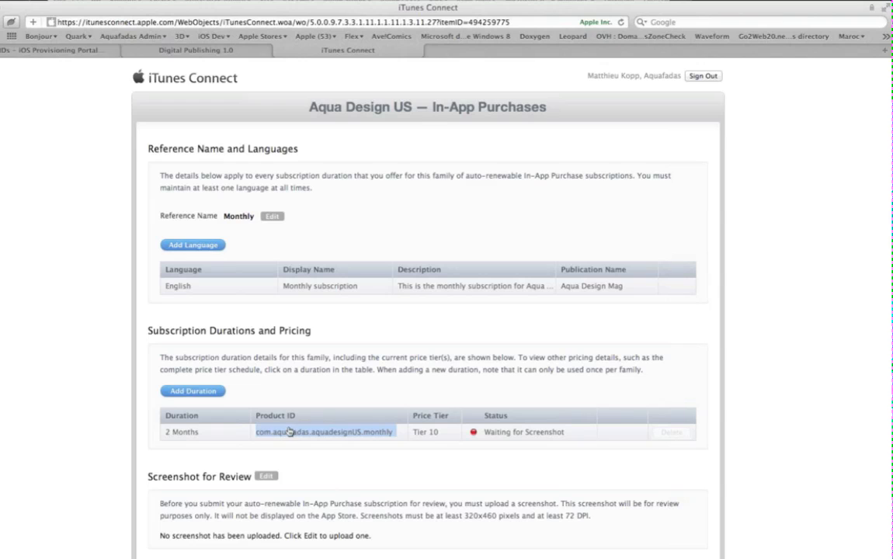
Start adding a 6 Months duration to the Monthly subscription with the product ID com.aquafadas.aquadesignUS.6m
{"action": "left_click", "coordinate": [193, 392]}
{"action": "left_click", "coordinate": [404, 164]}
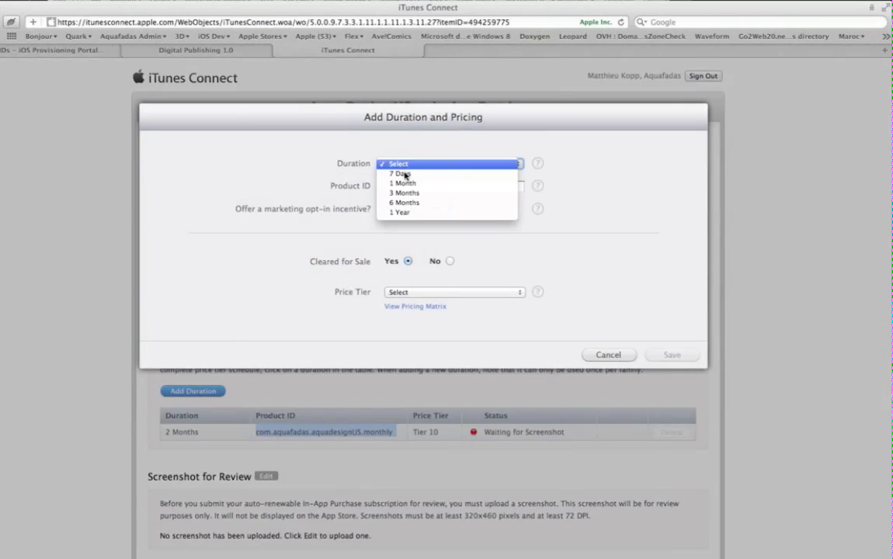
{"action": "left_click", "coordinate": [404, 202]}
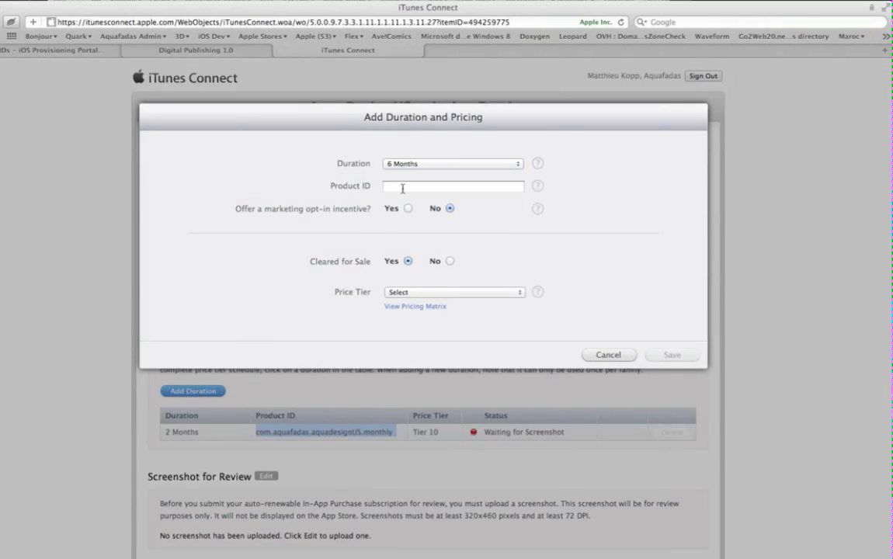
{"action": "left_click", "coordinate": [387, 188]}
{"action": "type", "text": "c"}
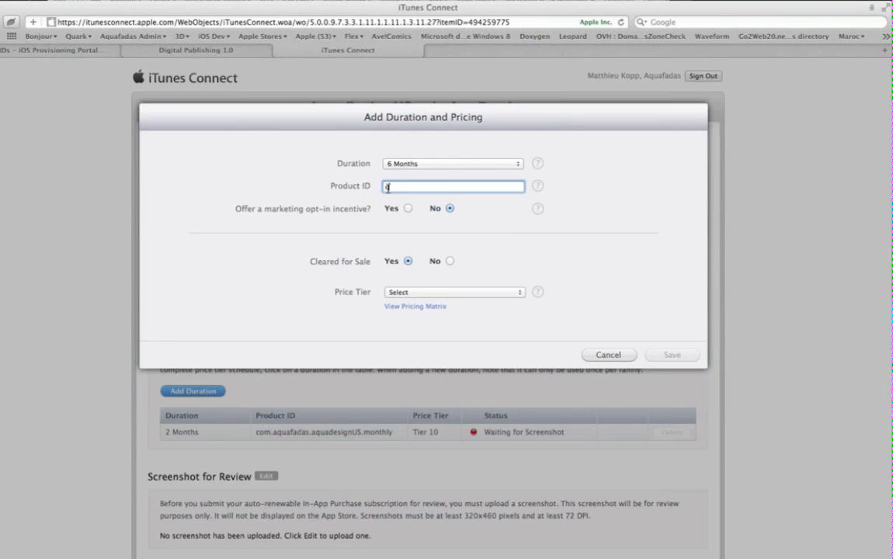
{"action": "type", "text": "om.aquafadas.aquadesign"}
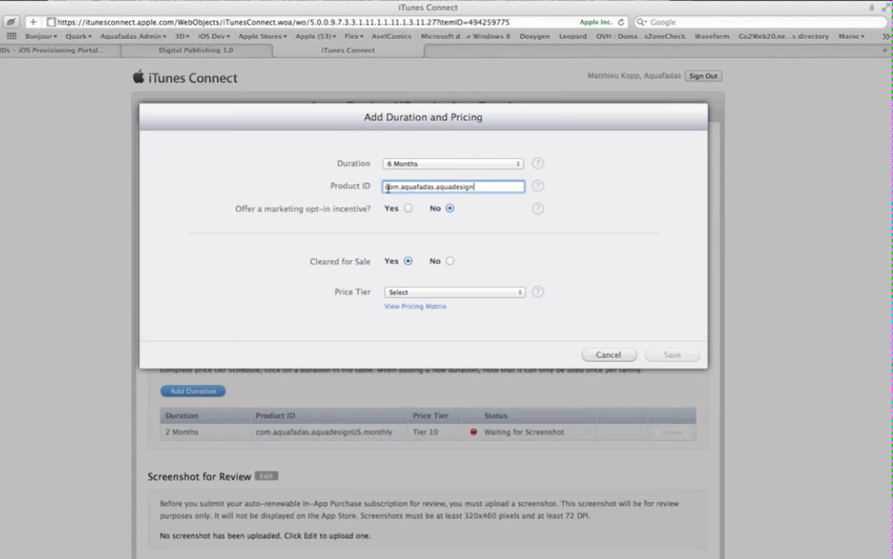
{"action": "type", "text": "US.6m"}
{"action": "left_click_drag", "start_coordinate": [387, 188], "coordinate": [497, 188]}
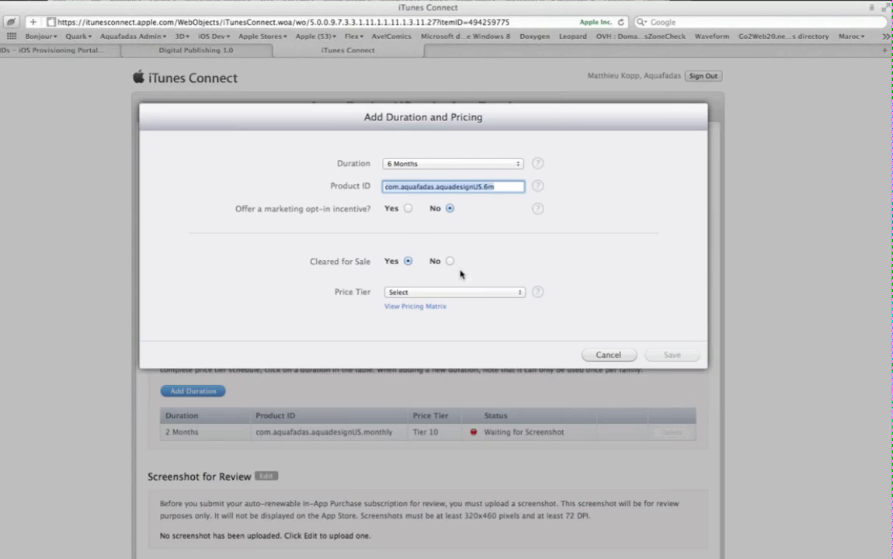
Set the new duration's price to Tier 16, save it and return to the in-app purchases list of Aqua Design US
{"action": "left_click", "coordinate": [439, 293]}
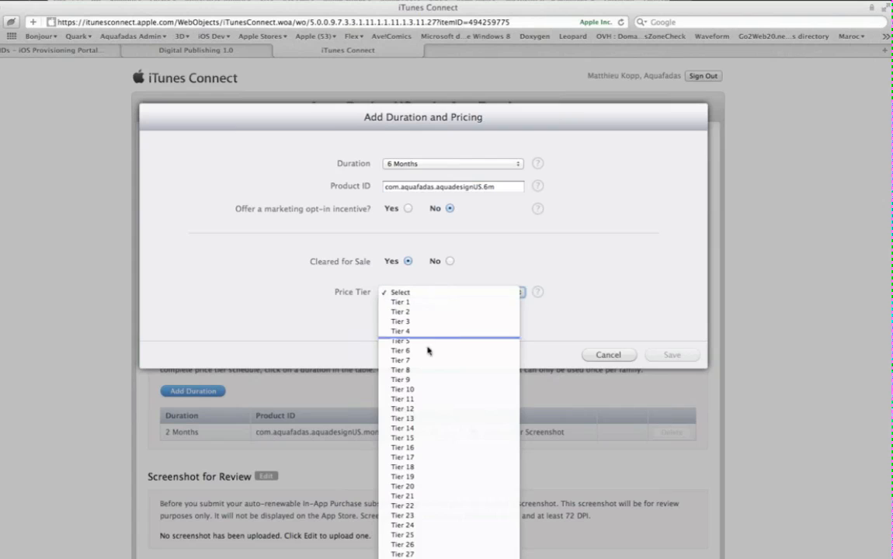
{"action": "left_click", "coordinate": [399, 449]}
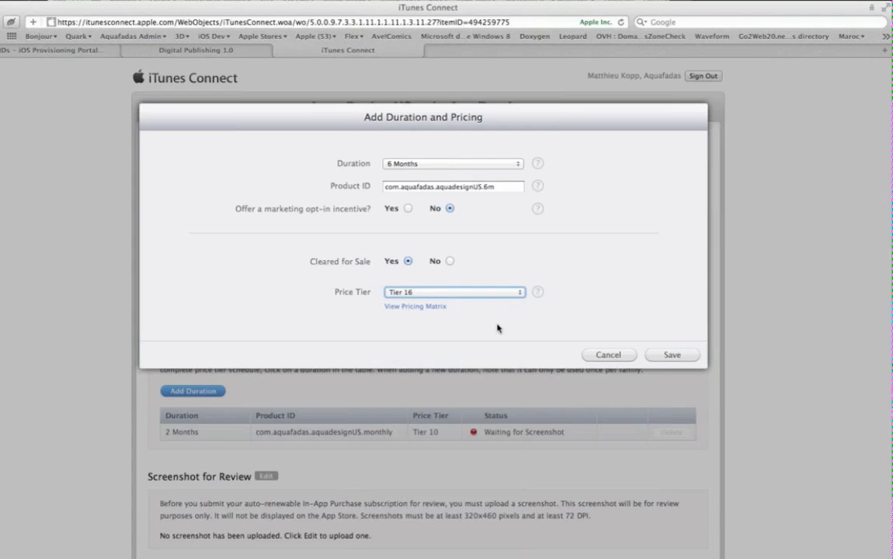
{"action": "left_click", "coordinate": [681, 502]}
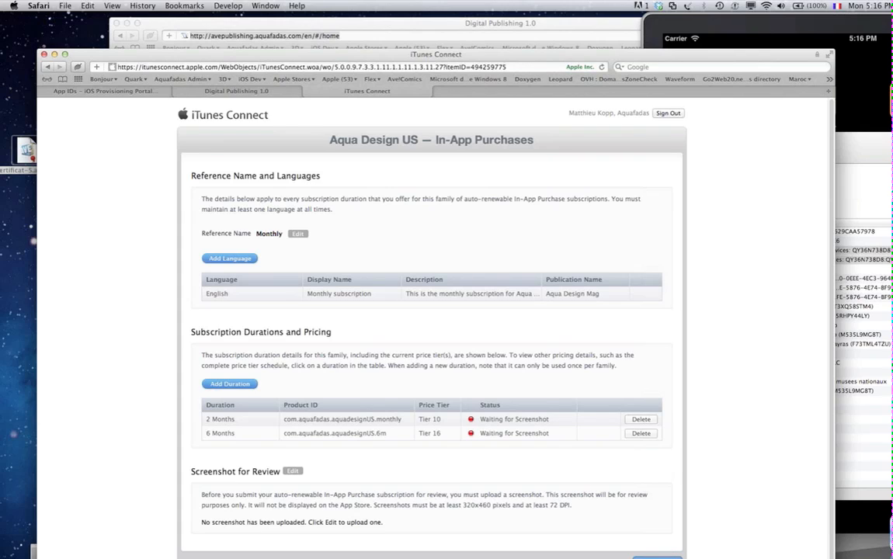
{"action": "left_click", "coordinate": [657, 556]}
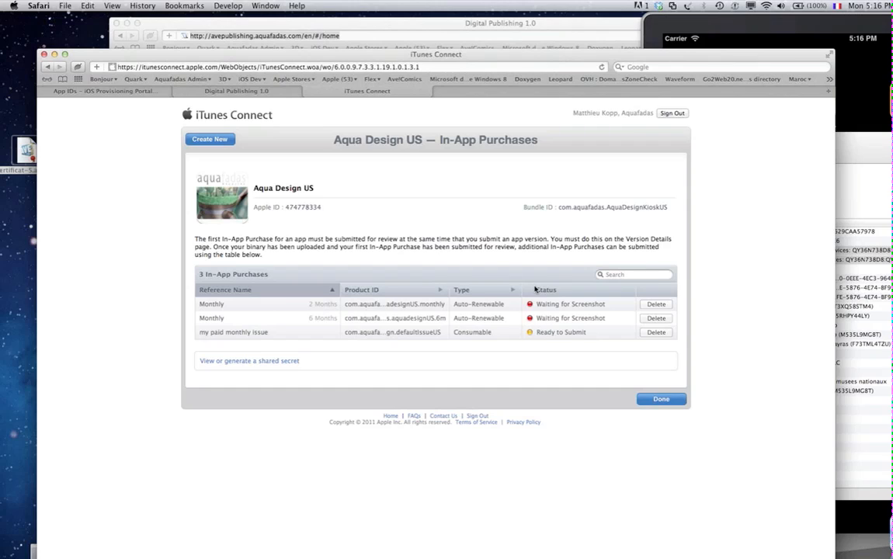
Switch to the Aquafadas Digital Publishing portal and review the application ID in the specifications of Aqua Design App US
{"action": "left_click", "coordinate": [247, 94]}
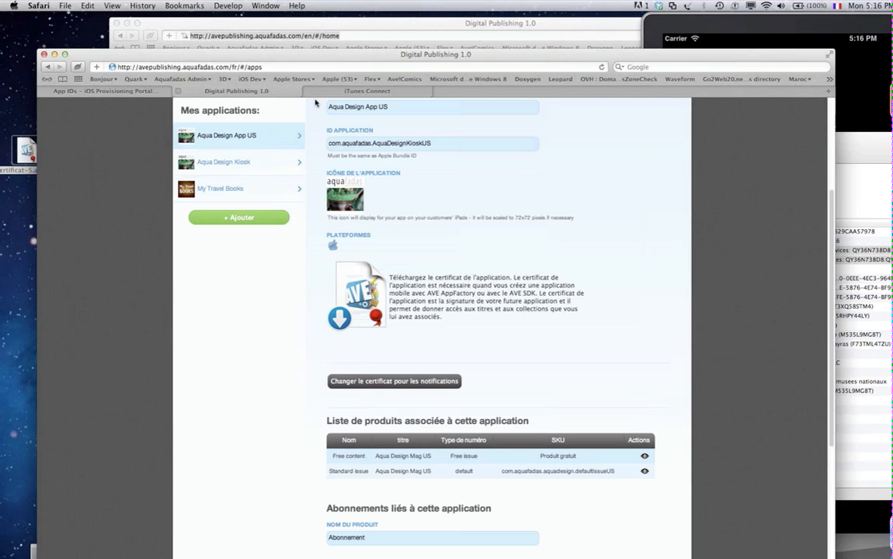
{"action": "scroll", "coordinate": [831, 229], "scroll_direction": "up", "scroll_amount": 5}
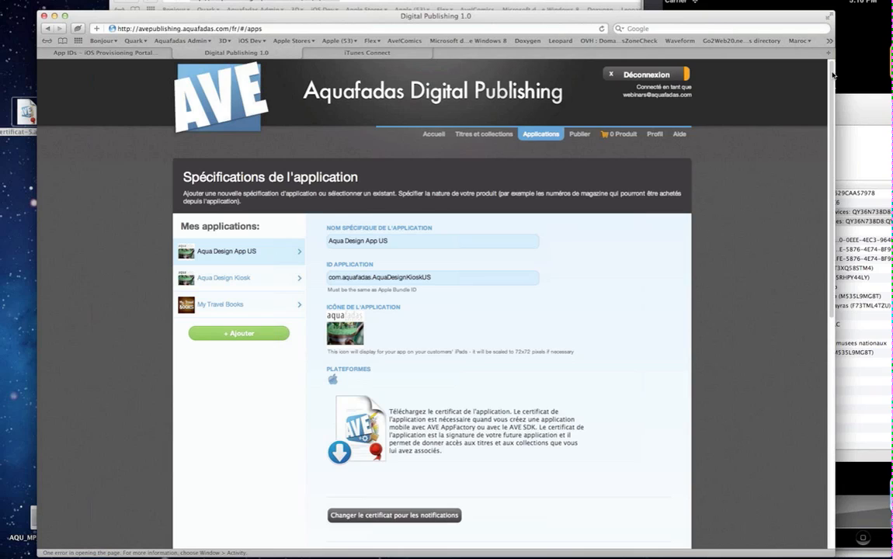
{"action": "scroll", "coordinate": [749, 78], "scroll_direction": "down", "scroll_amount": 3}
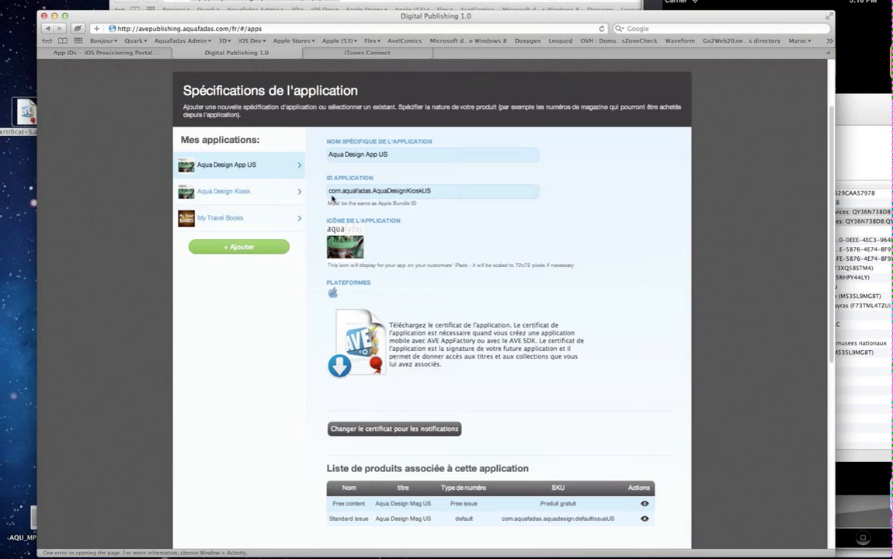
{"action": "left_click_drag", "start_coordinate": [329, 191], "coordinate": [445, 194]}
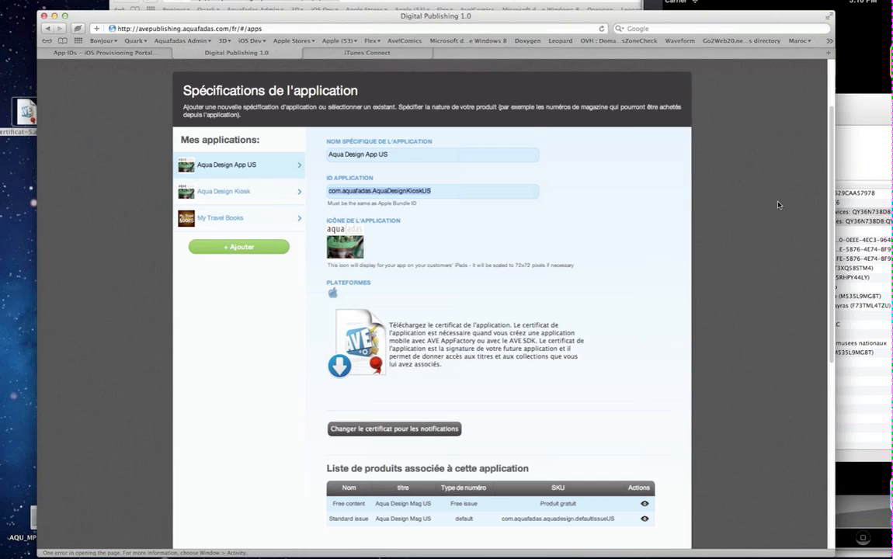
{"action": "scroll", "coordinate": [817, 343], "scroll_direction": "down", "scroll_amount": 8}
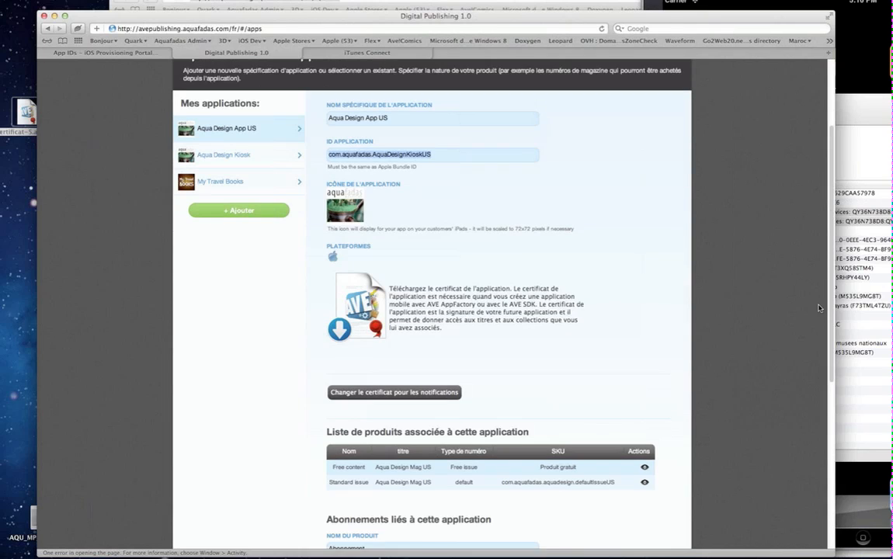
Switch the Aquafadas Digital Publishing portal to English and open the app specifications
{"action": "left_click_drag", "start_coordinate": [231, 29], "coordinate": [270, 31]}
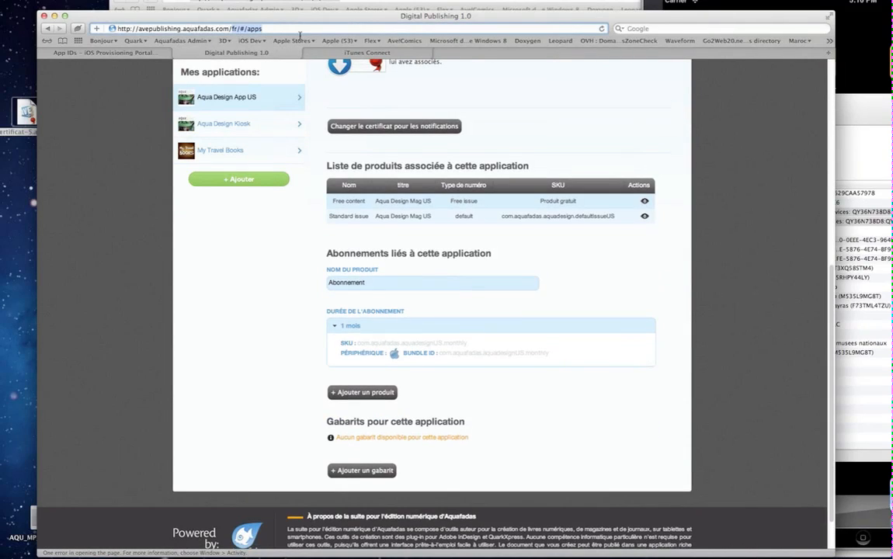
{"action": "type", "text": "en"}
{"action": "key", "text": "Return"}
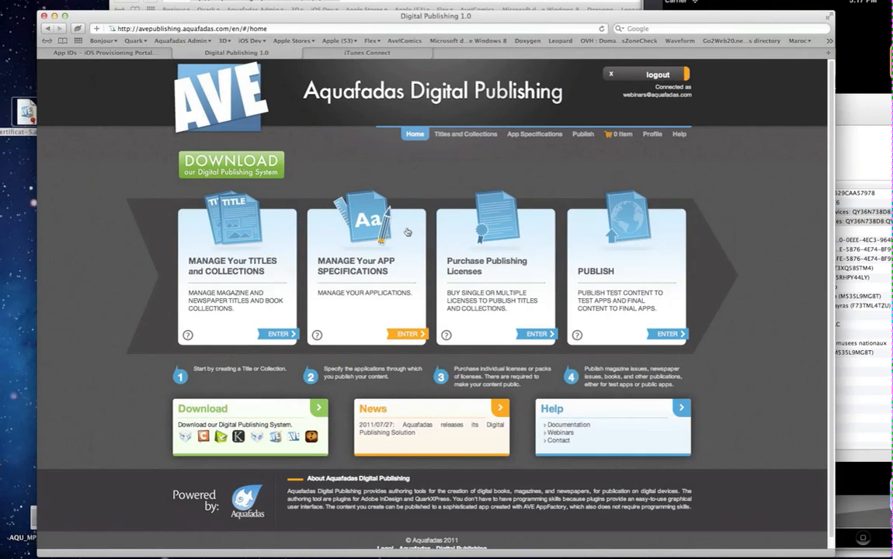
{"action": "left_click", "coordinate": [342, 208]}
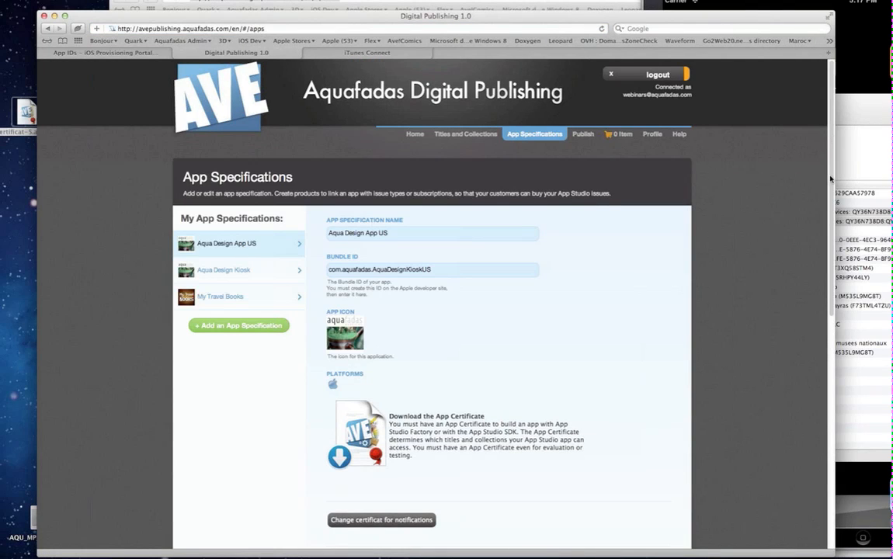
Examine the bundle ID, products and associated subscriptions of Aqua Design App US
{"action": "scroll", "coordinate": [748, 162], "scroll_direction": "down", "scroll_amount": 5}
{"action": "left_click_drag", "start_coordinate": [432, 134], "coordinate": [419, 135]}
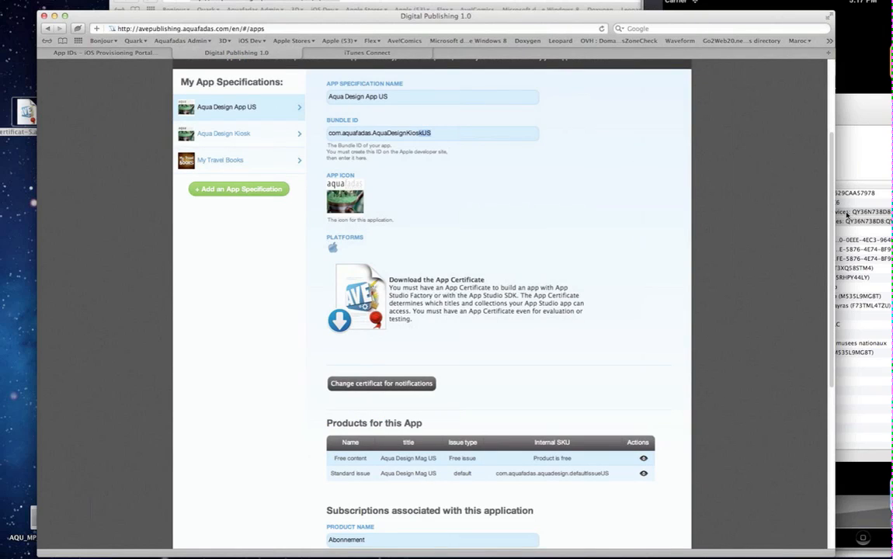
{"action": "scroll", "coordinate": [829, 210], "scroll_direction": "down", "scroll_amount": 8}
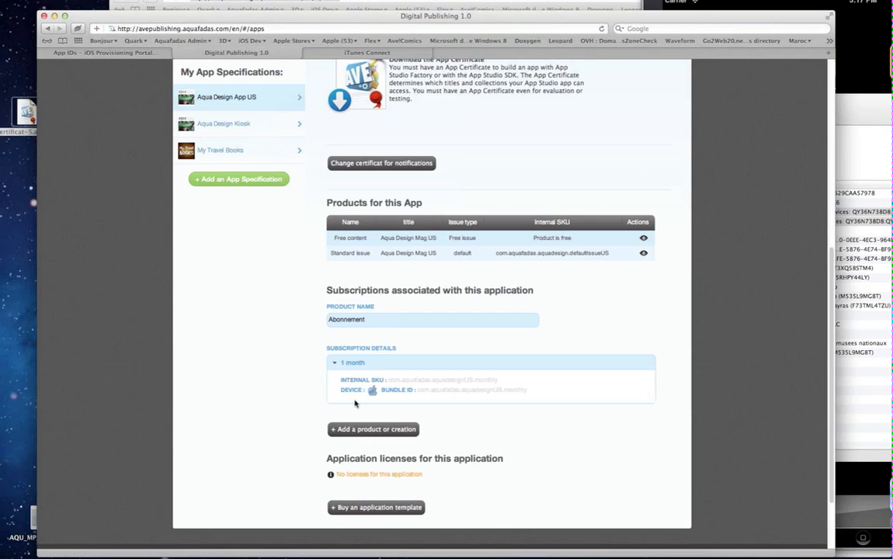
Start a new product for the title Aqua Design Mag US with the type Subscription and the name "6month sub"
{"action": "left_click", "coordinate": [352, 431]}
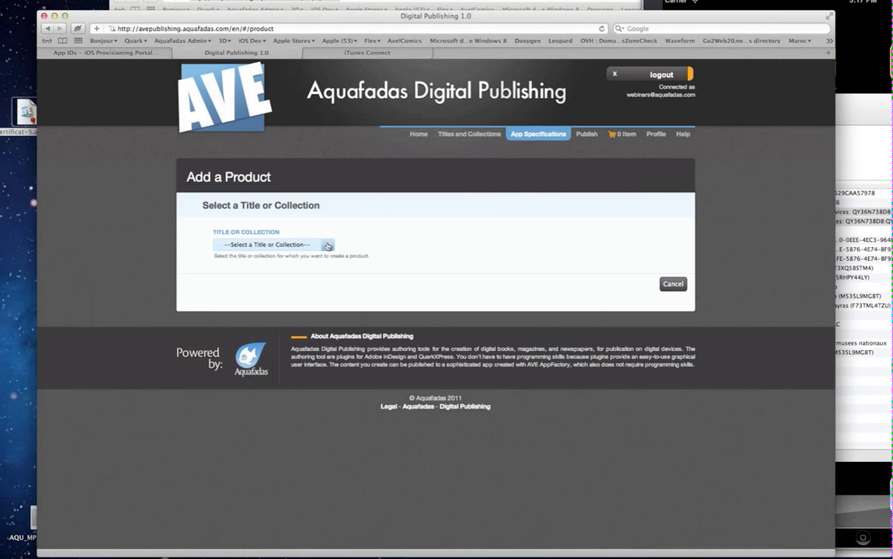
{"action": "left_click", "coordinate": [281, 245]}
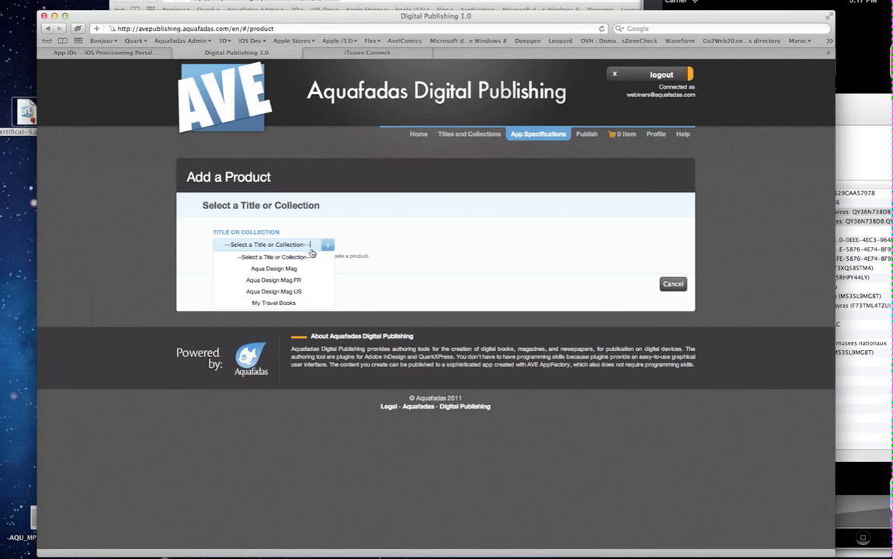
{"action": "left_click", "coordinate": [280, 293]}
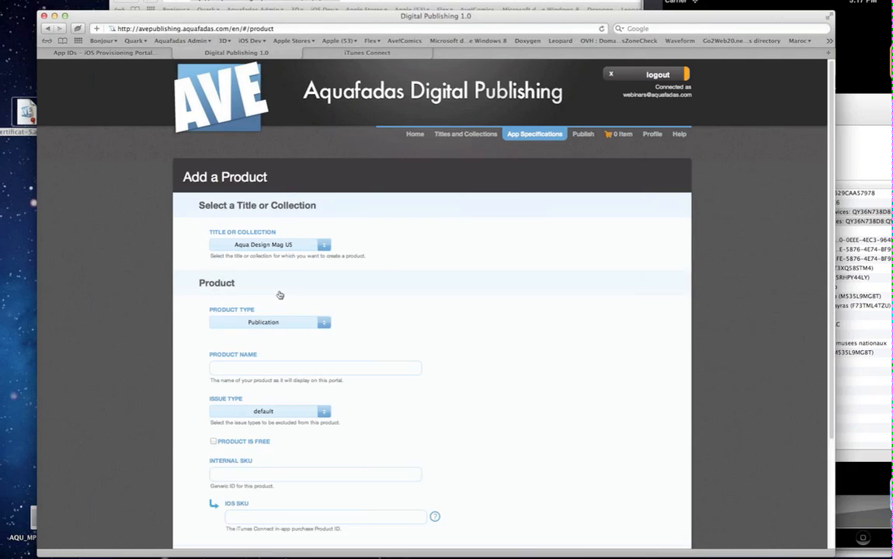
{"action": "left_click", "coordinate": [324, 326]}
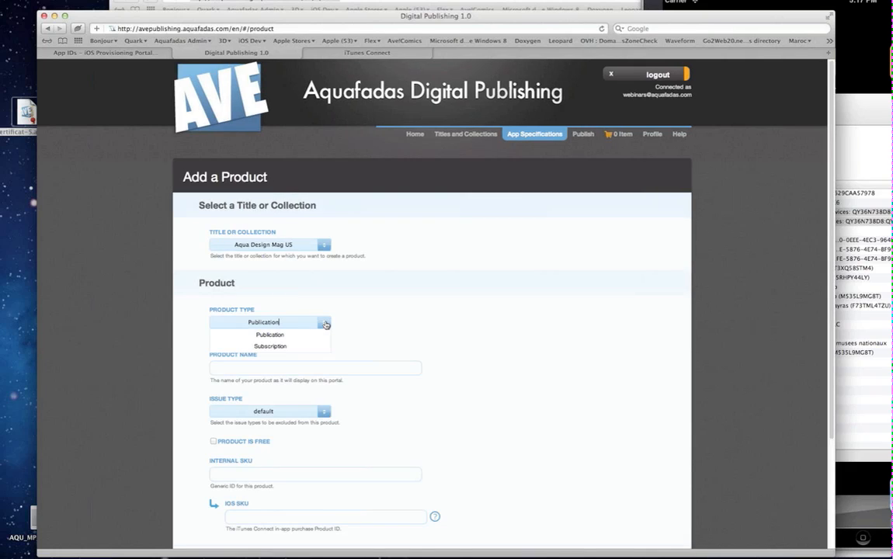
{"action": "left_click", "coordinate": [281, 347]}
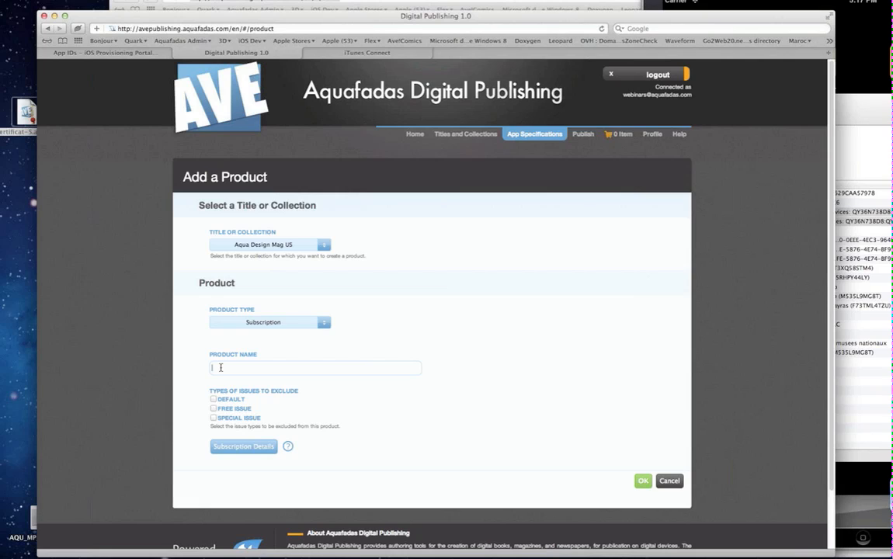
{"action": "type", "text": "6month suv"}
{"action": "key", "text": "BackSpace"}
{"action": "type", "text": "b"}
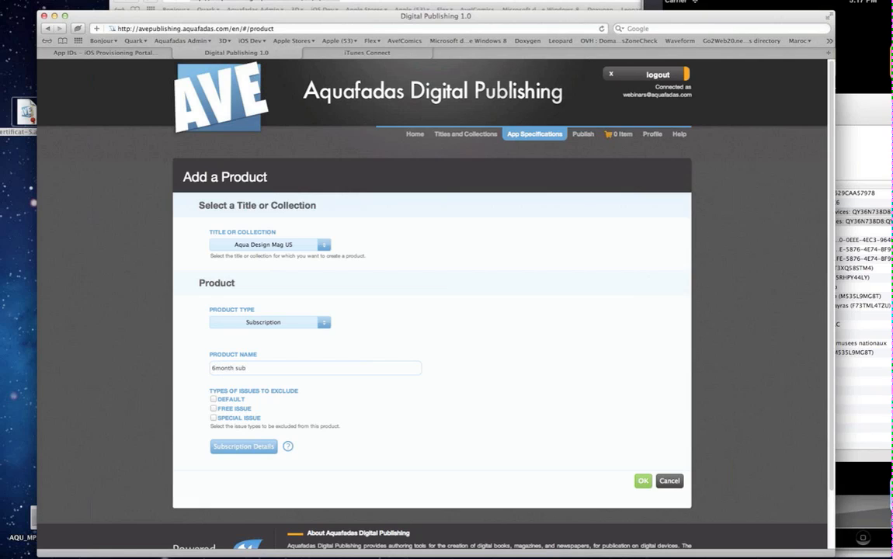
In the subscription details, set the frequency to 6 months and both the internal SKU and iOS SKU to com.aquafadas.aquadesignUS.6m
{"action": "left_click", "coordinate": [236, 448]}
{"action": "left_click", "coordinate": [450, 237]}
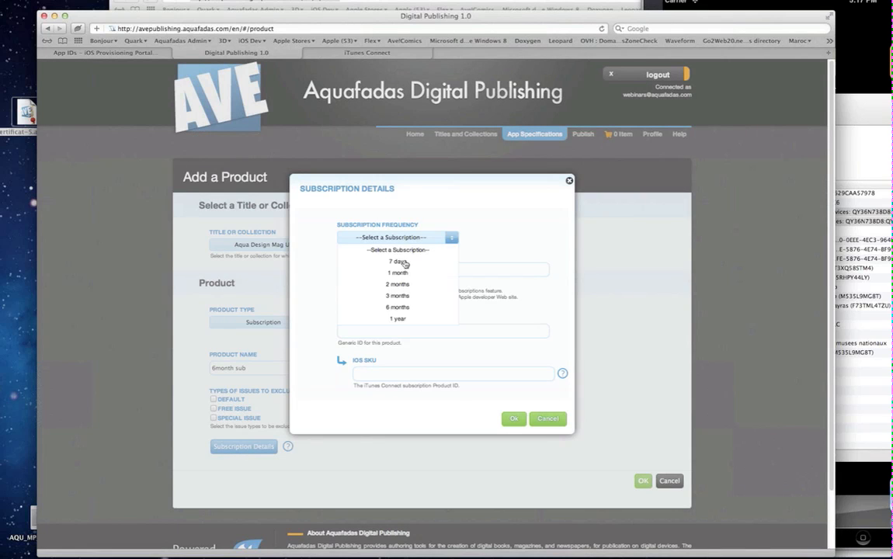
{"action": "left_click", "coordinate": [398, 306]}
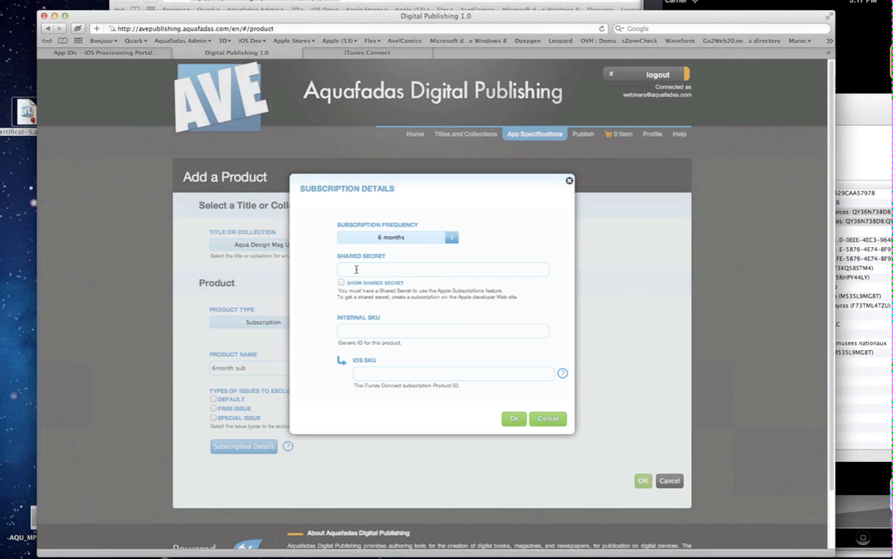
{"action": "left_click", "coordinate": [364, 332]}
{"action": "type", "text": "com.aquafadas.aquadesignUS.6m"}
{"action": "left_click", "coordinate": [381, 373]}
{"action": "type", "text": "com.aquafadas.aquadesignUS.6m"}
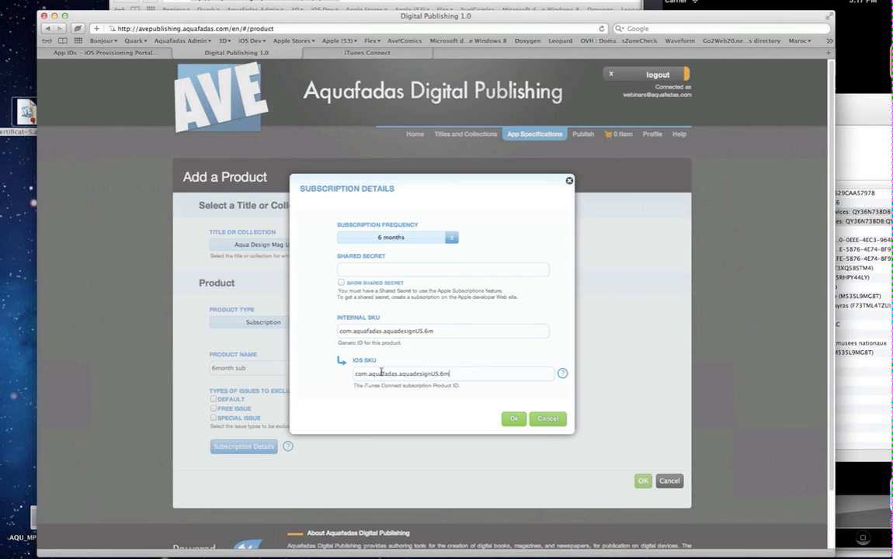
{"action": "left_click_drag", "start_coordinate": [521, 373], "coordinate": [345, 374]}
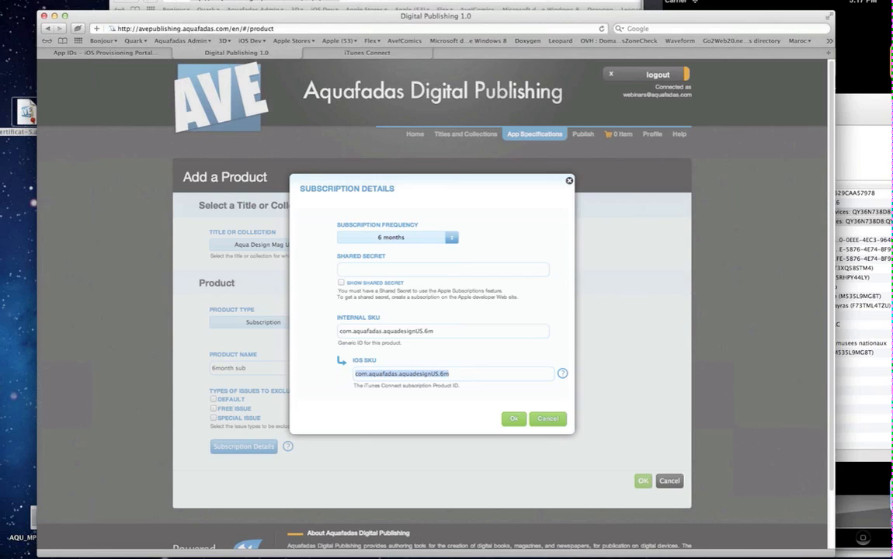
Switch to iTunes Connect, view the in-app purchase shared secret and copy it
{"action": "left_click", "coordinate": [359, 52]}
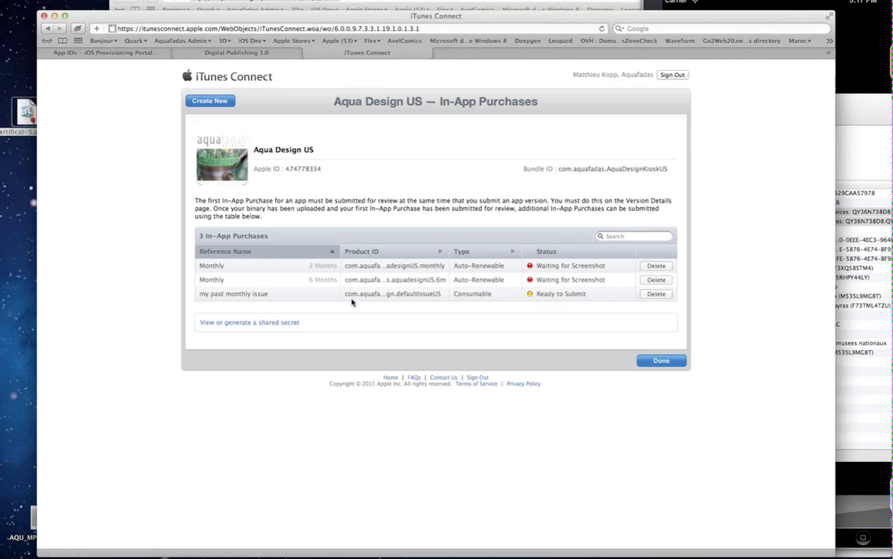
{"action": "left_click", "coordinate": [259, 324]}
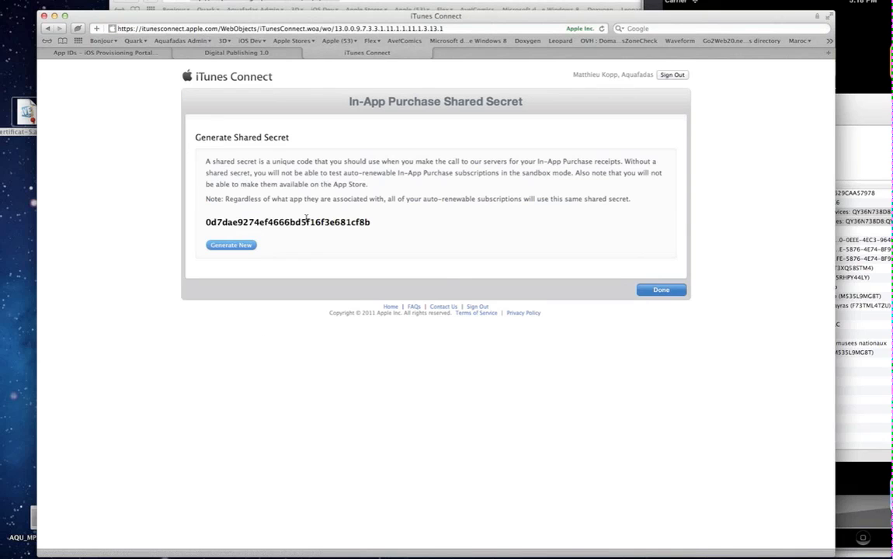
{"action": "double_click", "coordinate": [303, 221]}
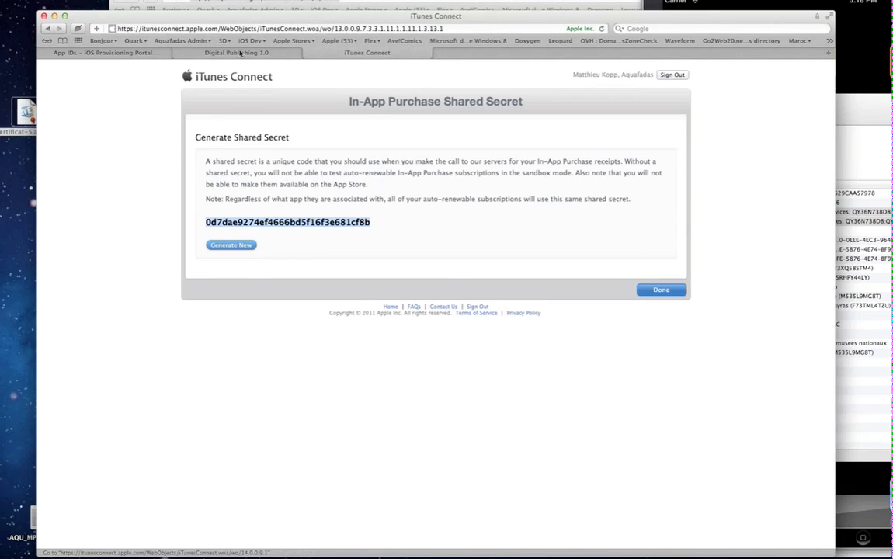
Back in the Digital Publishing portal, paste the shared secret into the subscription details, confirm them and create the product
{"action": "left_click", "coordinate": [208, 51]}
{"action": "left_click", "coordinate": [373, 269]}
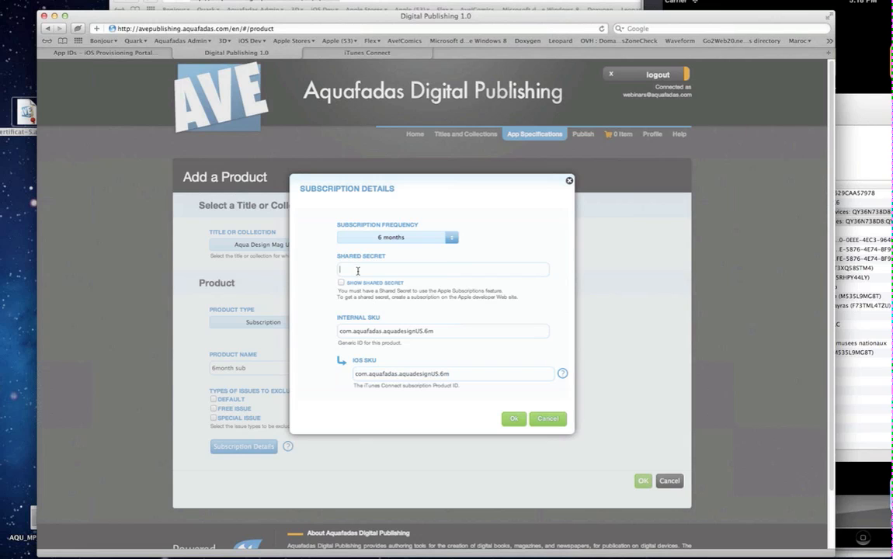
{"action": "key", "text": "super+v"}
{"action": "left_click", "coordinate": [514, 419]}
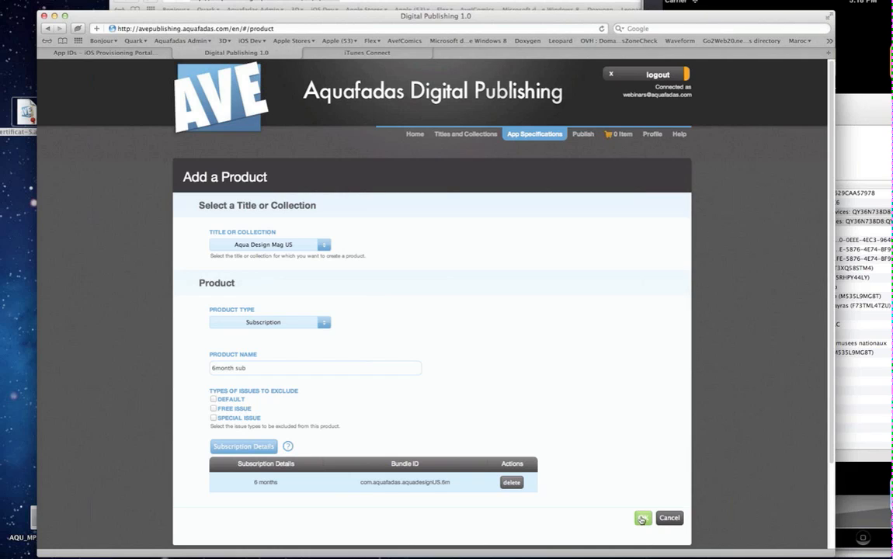
{"action": "left_click", "coordinate": [642, 518]}
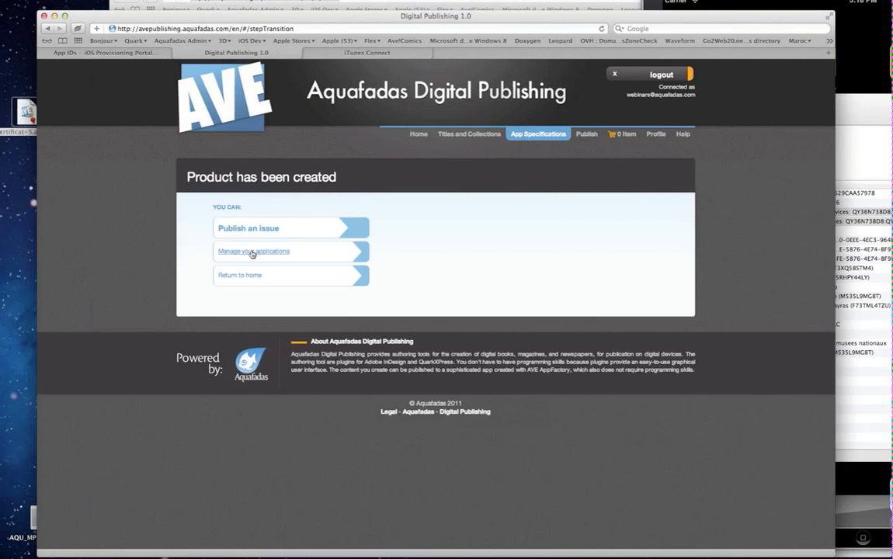
Open the app specifications and review the products, subscriptions and certificate section of Aqua Design App US
{"action": "left_click", "coordinate": [254, 252]}
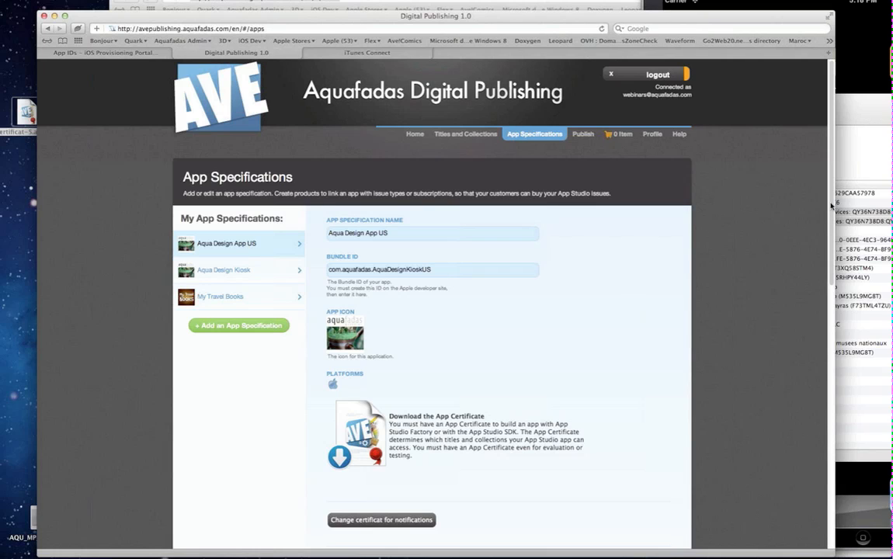
{"action": "scroll", "coordinate": [741, 271], "scroll_direction": "down", "scroll_amount": 10}
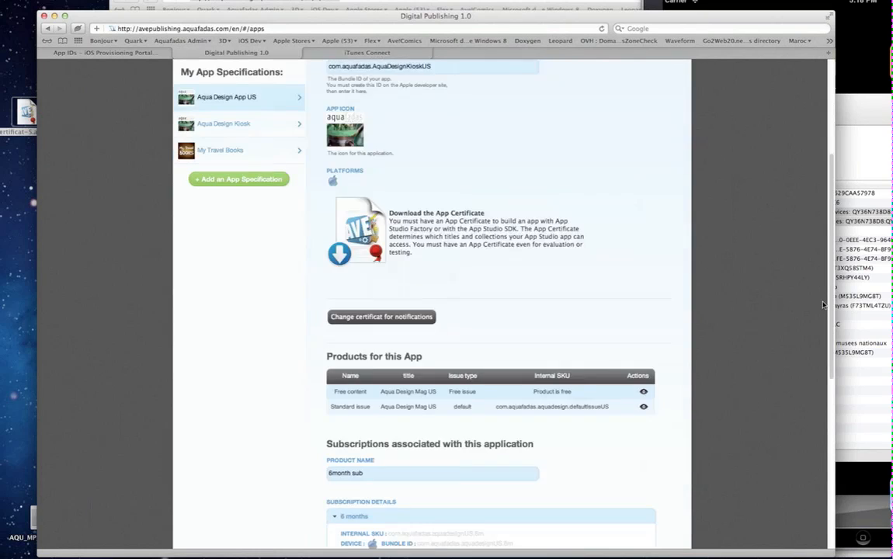
{"action": "scroll", "coordinate": [811, 388], "scroll_direction": "down", "scroll_amount": 2}
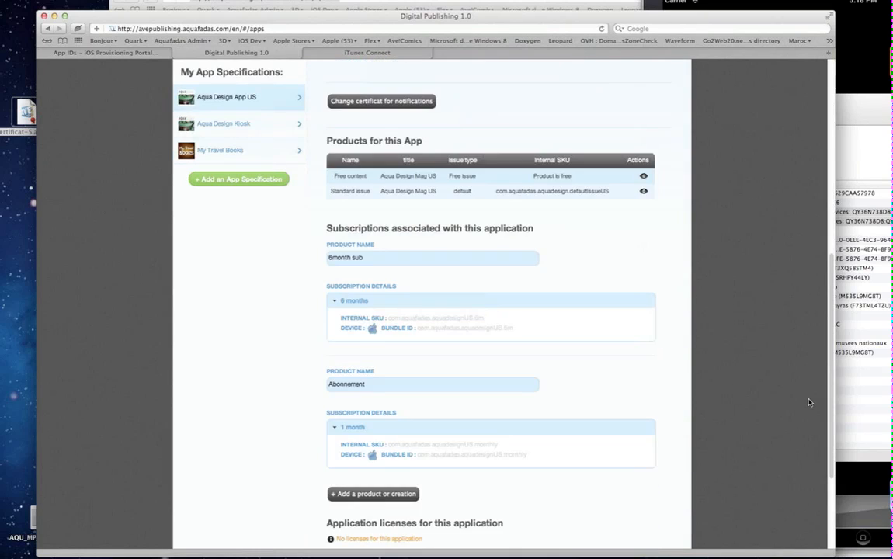
{"action": "scroll", "coordinate": [544, 334], "scroll_direction": "down", "scroll_amount": 1}
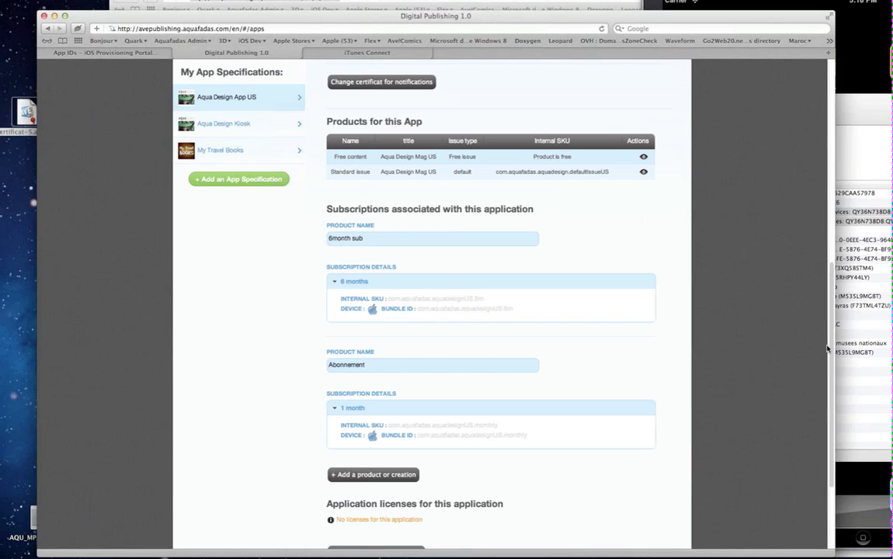
{"action": "scroll", "coordinate": [819, 283], "scroll_direction": "down", "scroll_amount": 3}
{"action": "scroll", "coordinate": [804, 233], "scroll_direction": "up", "scroll_amount": 6}
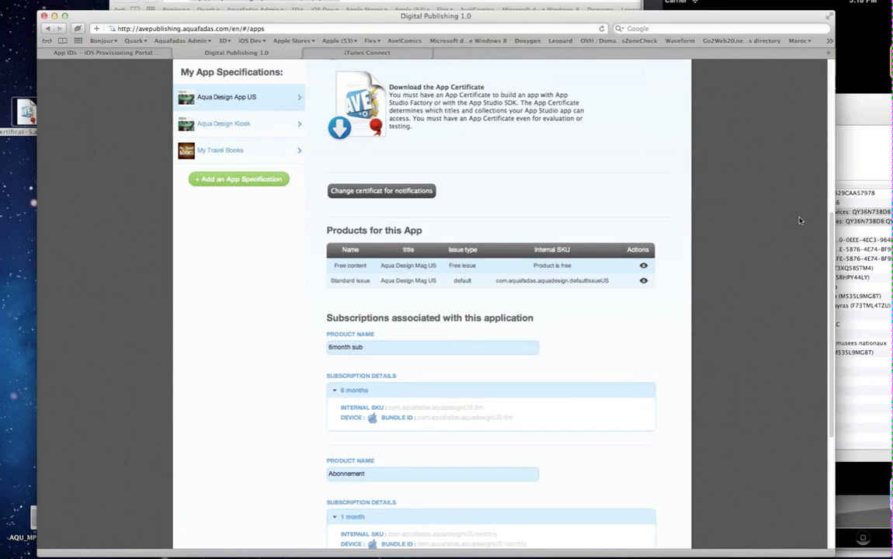
{"action": "scroll", "coordinate": [800, 179], "scroll_direction": "up", "scroll_amount": 8}
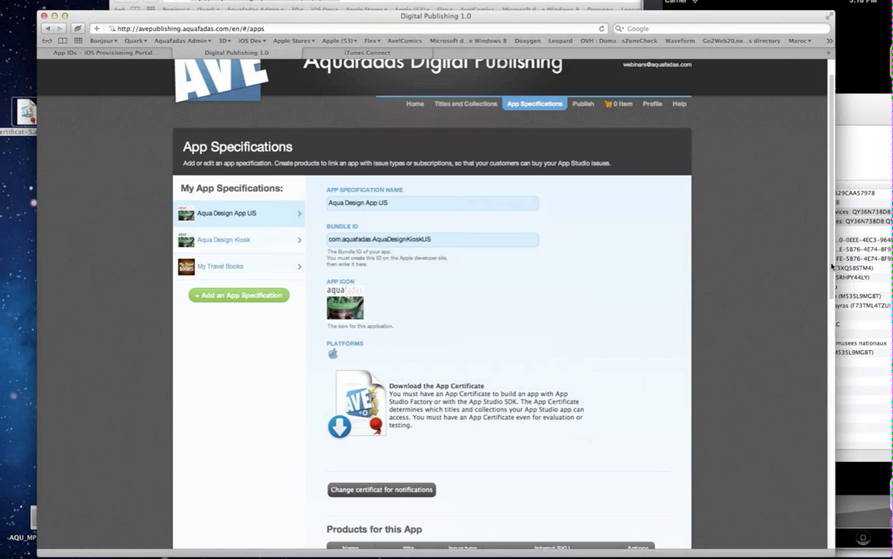
{"action": "left_click_drag", "start_coordinate": [832, 266], "coordinate": [834, 334]}
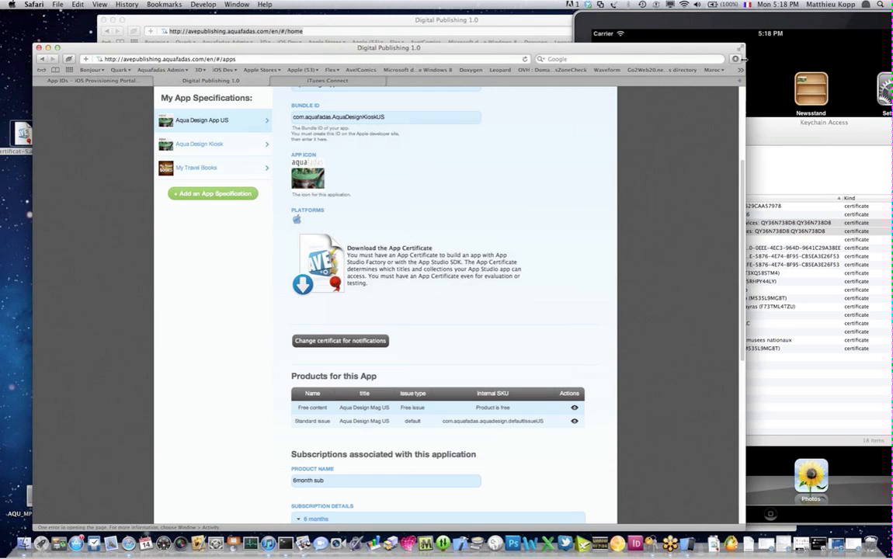
Show the downloaded certificat-5.aveapp in its folder and place it on the desktop
{"action": "left_click", "coordinate": [738, 59]}
{"action": "left_click", "coordinate": [769, 96]}
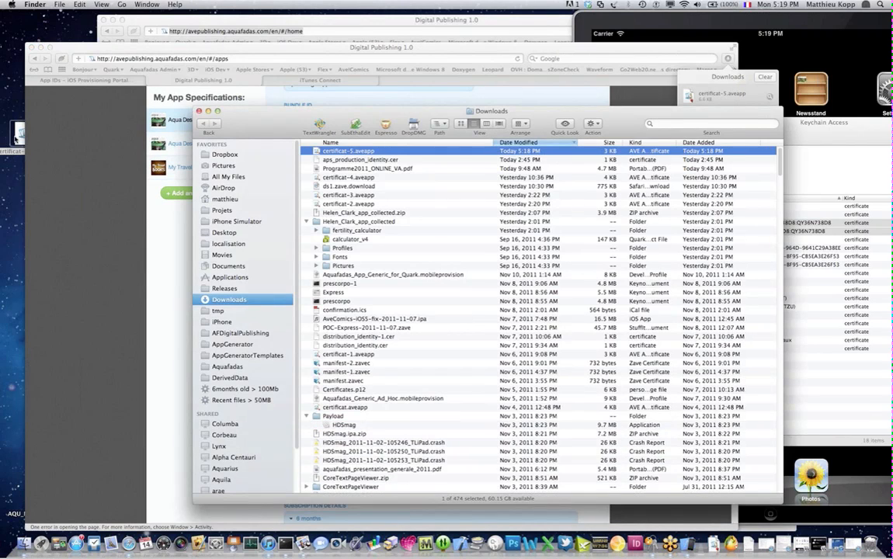
{"action": "left_click", "coordinate": [17, 136]}
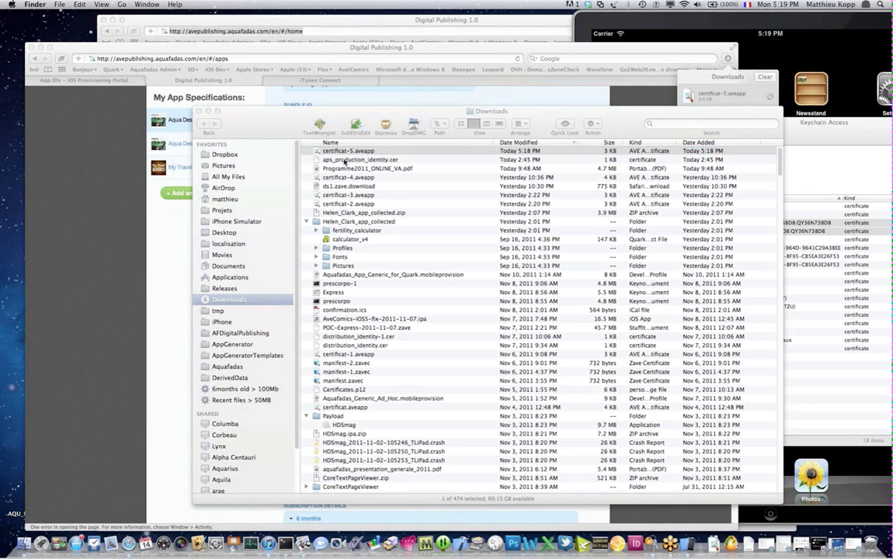
{"action": "left_click_drag", "start_coordinate": [311, 147], "coordinate": [12, 155]}
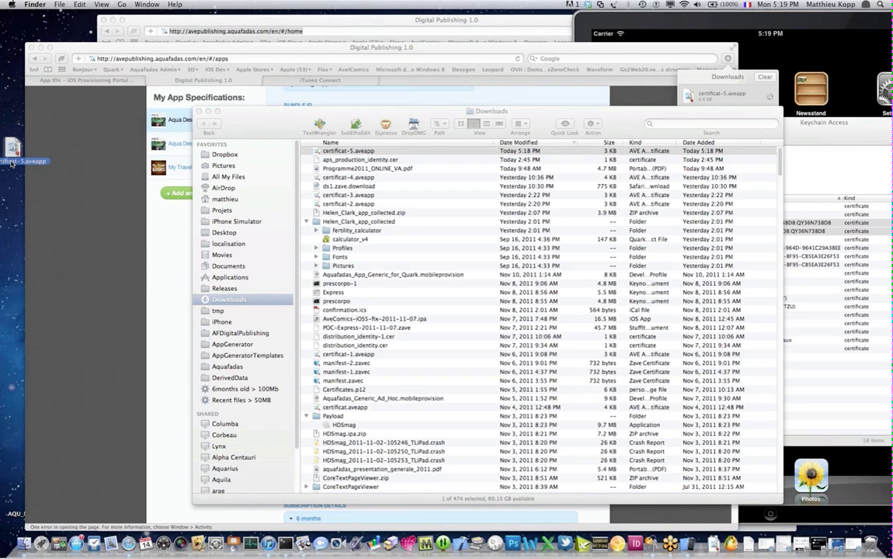
{"action": "left_click_drag", "start_coordinate": [65, 44], "coordinate": [113, 33]}
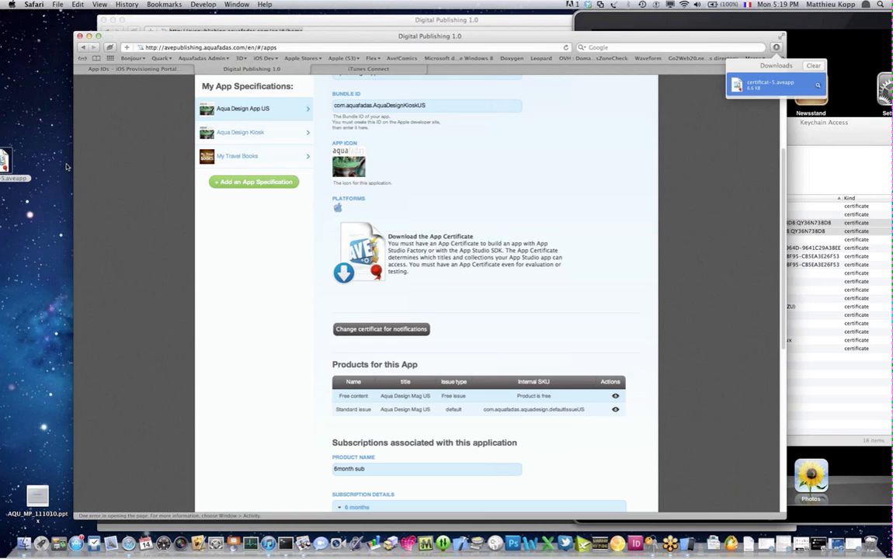
Open the Newsstand Tutorial folder on the desktop and launch AVE AppFactory from it
{"action": "left_click", "coordinate": [25, 543]}
{"action": "left_click", "coordinate": [225, 232]}
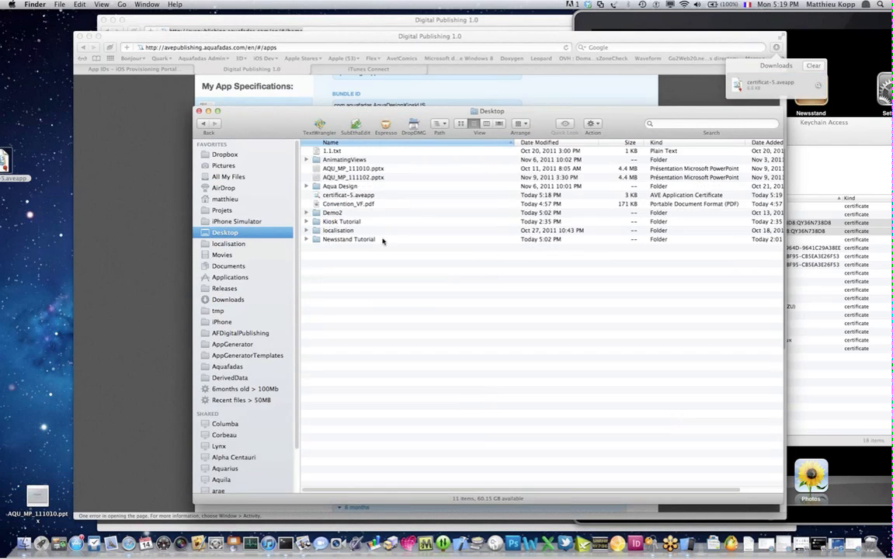
{"action": "double_click", "coordinate": [350, 239]}
{"action": "left_click", "coordinate": [334, 167]}
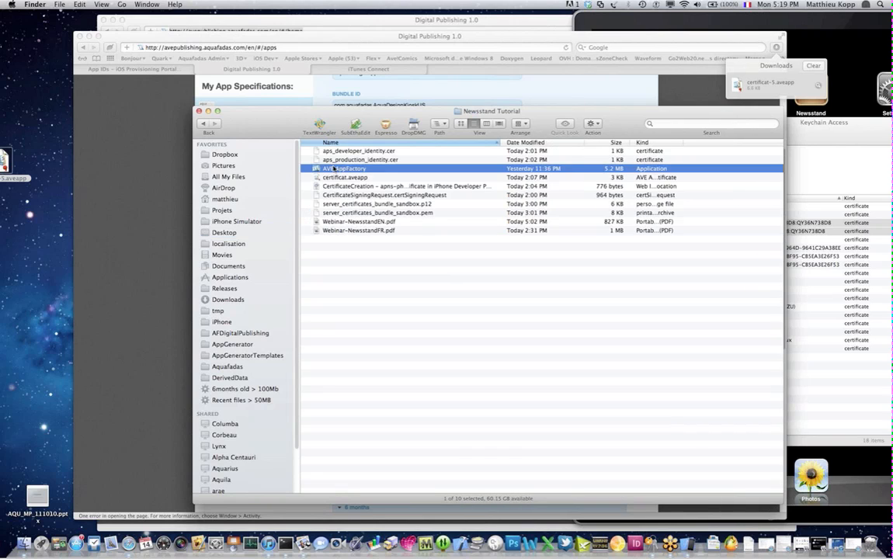
{"action": "double_click", "coordinate": [334, 168]}
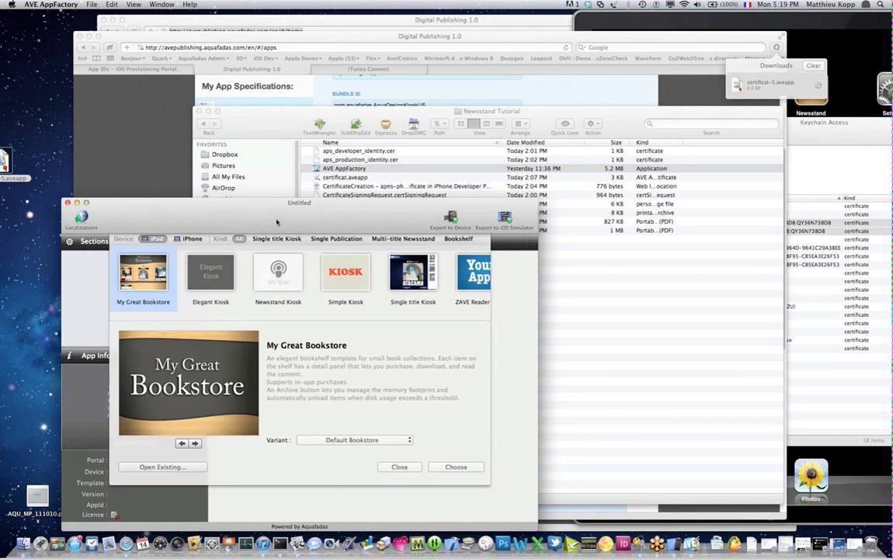
Compare the iPad kiosk templates and create the project from Elegant Kiosk with the Light Grey variant
{"action": "left_click_drag", "start_coordinate": [276, 222], "coordinate": [327, 58]}
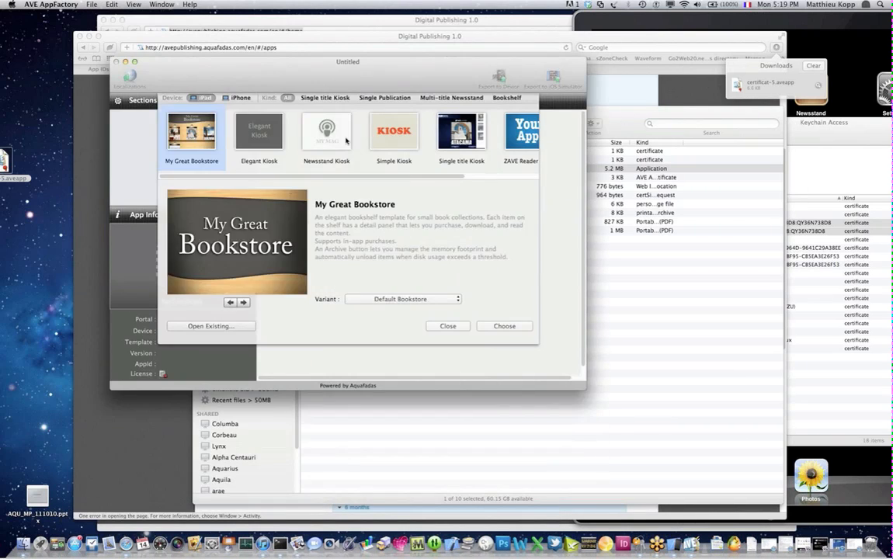
{"action": "left_click", "coordinate": [330, 139]}
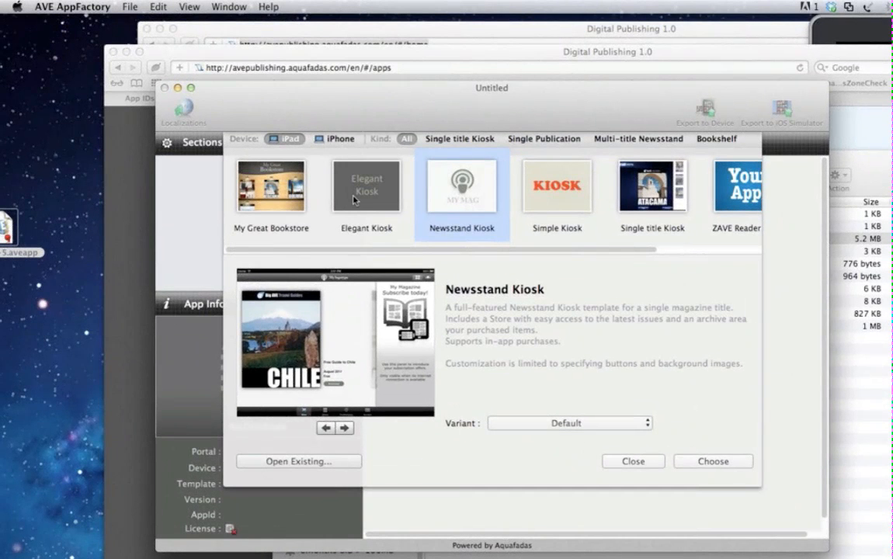
{"action": "left_click", "coordinate": [248, 128]}
{"action": "left_click", "coordinate": [320, 137]}
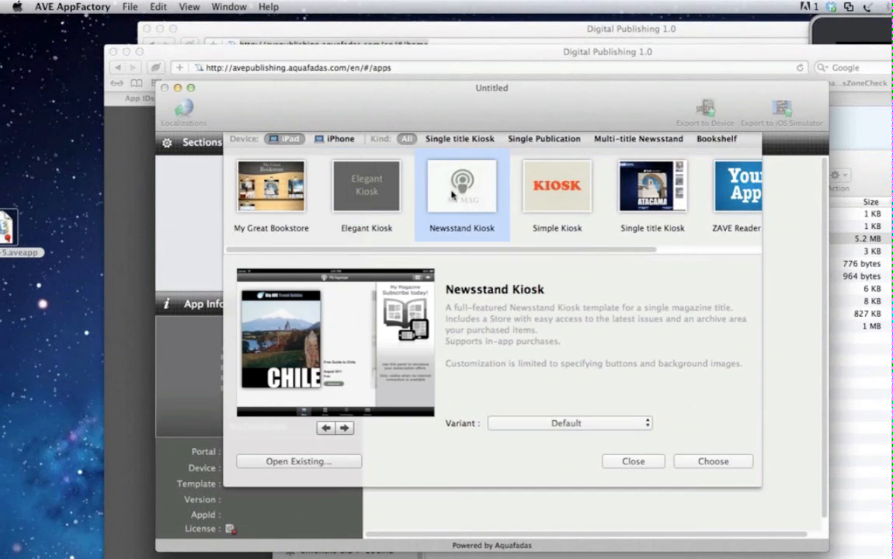
{"action": "left_click", "coordinate": [653, 190]}
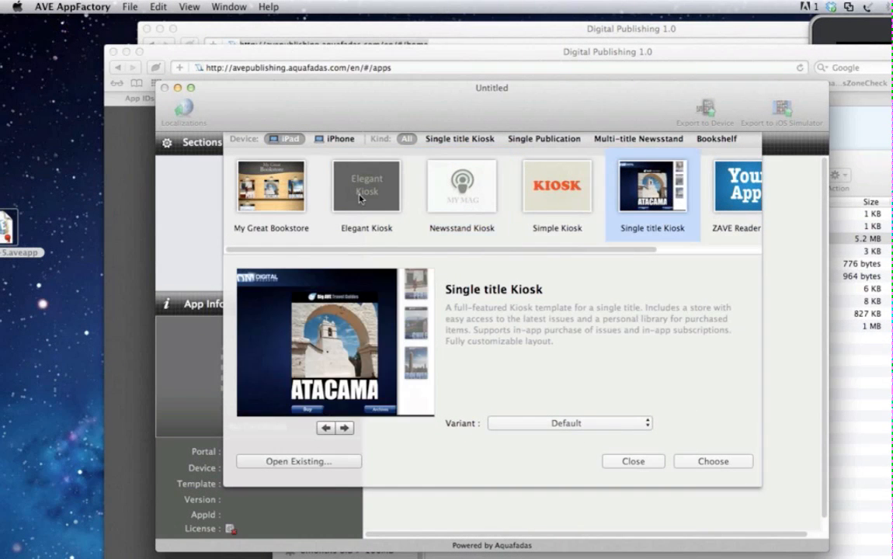
{"action": "left_click", "coordinate": [326, 178]}
{"action": "left_click", "coordinate": [535, 424]}
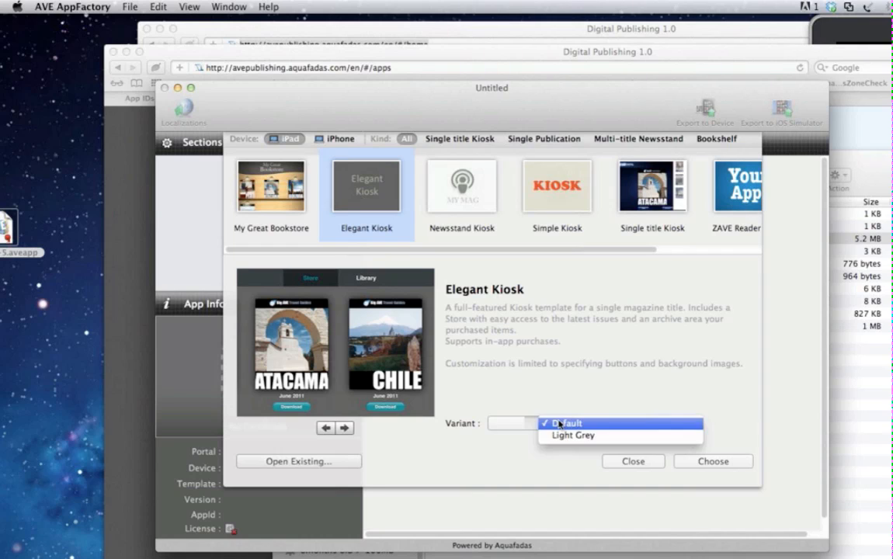
{"action": "left_click", "coordinate": [544, 435]}
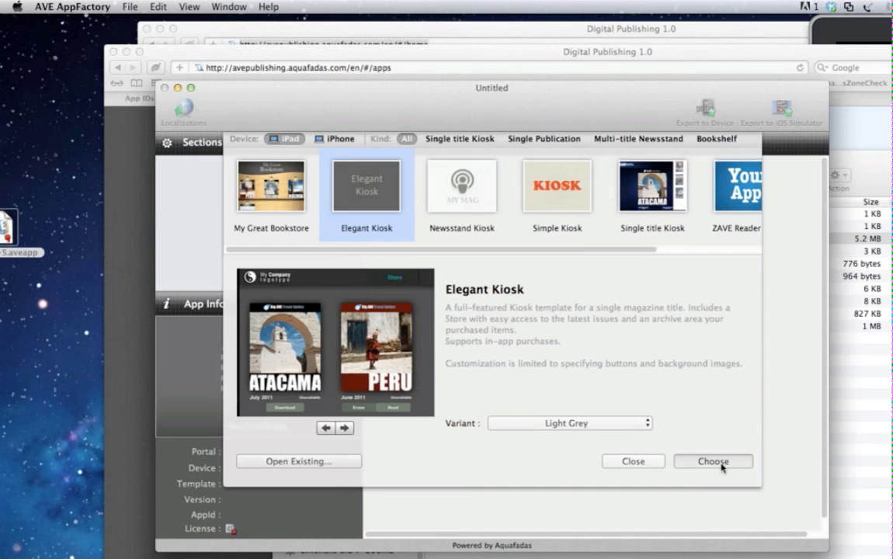
{"action": "left_click", "coordinate": [713, 461]}
Load certificat-5.aveapp from the desktop into the project's app info and export the app to the iOS Simulator
{"action": "left_click_drag", "start_coordinate": [7, 227], "coordinate": [258, 361]}
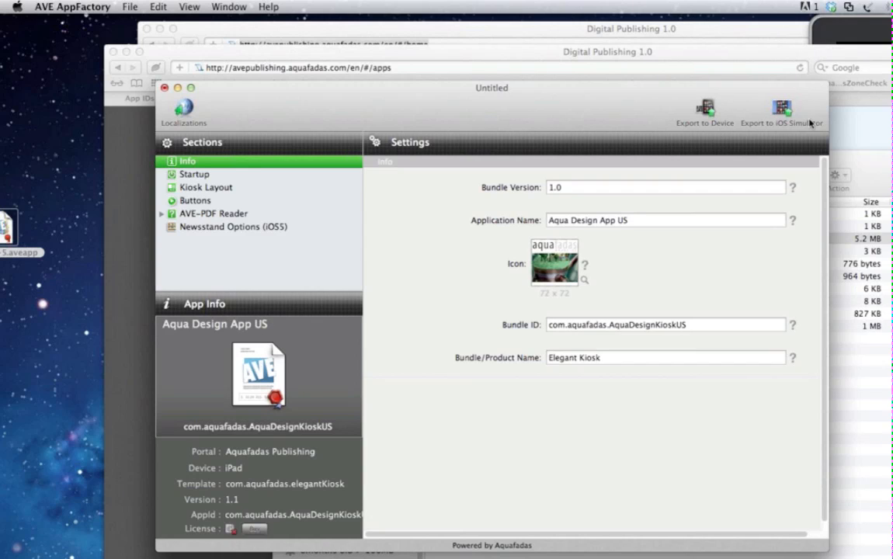
{"action": "left_click", "coordinate": [785, 114]}
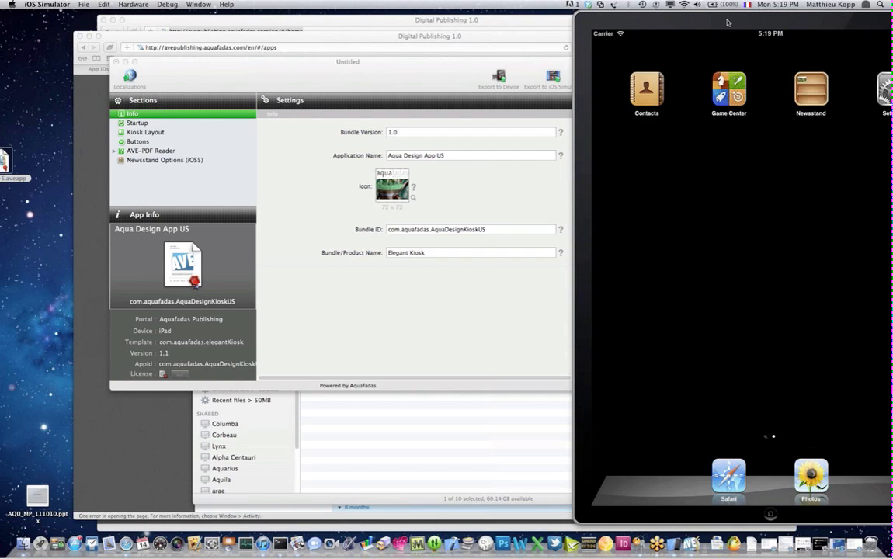
{"action": "left_click_drag", "start_coordinate": [728, 22], "coordinate": [434, 31]}
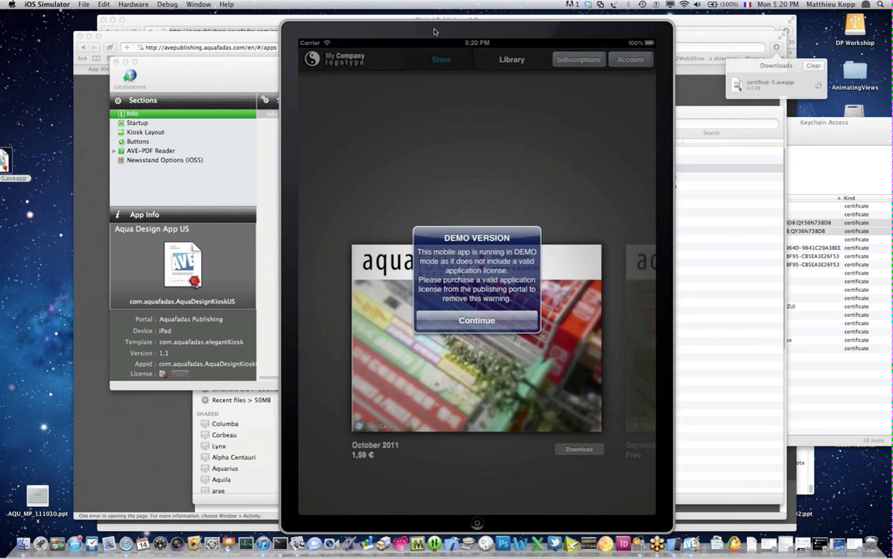
{"action": "left_click", "coordinate": [457, 312]}
{"action": "left_click_drag", "start_coordinate": [461, 29], "coordinate": [448, 20]}
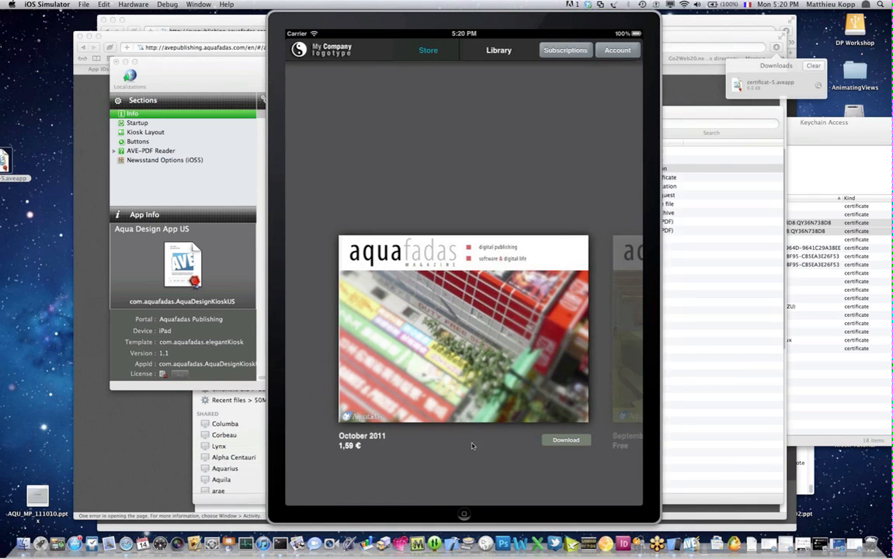
Return to the simulator's home screen and open Newsstand to examine the app's cover on the shelf
{"action": "key", "text": "super+shift+h"}
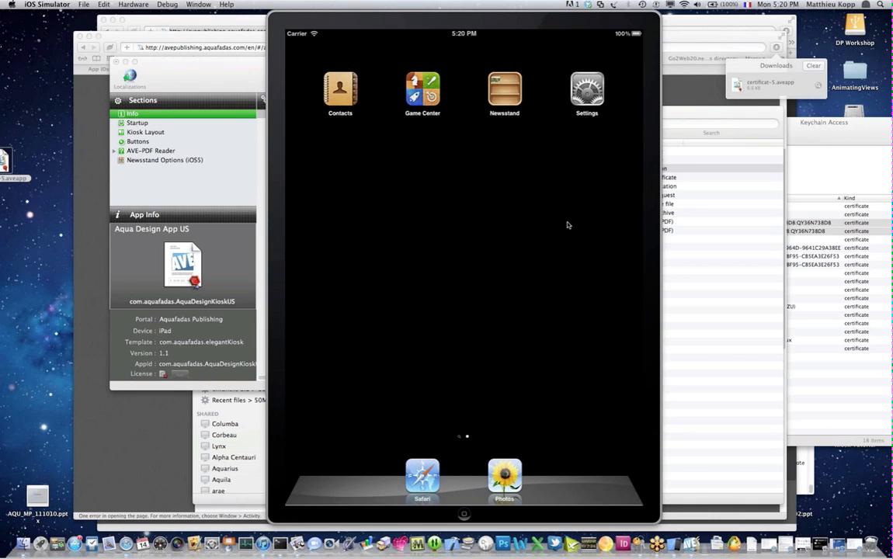
{"action": "left_click_drag", "start_coordinate": [571, 244], "coordinate": [608, 230]}
{"action": "key", "text": "super+shift+h"}
{"action": "left_click", "coordinate": [501, 84]}
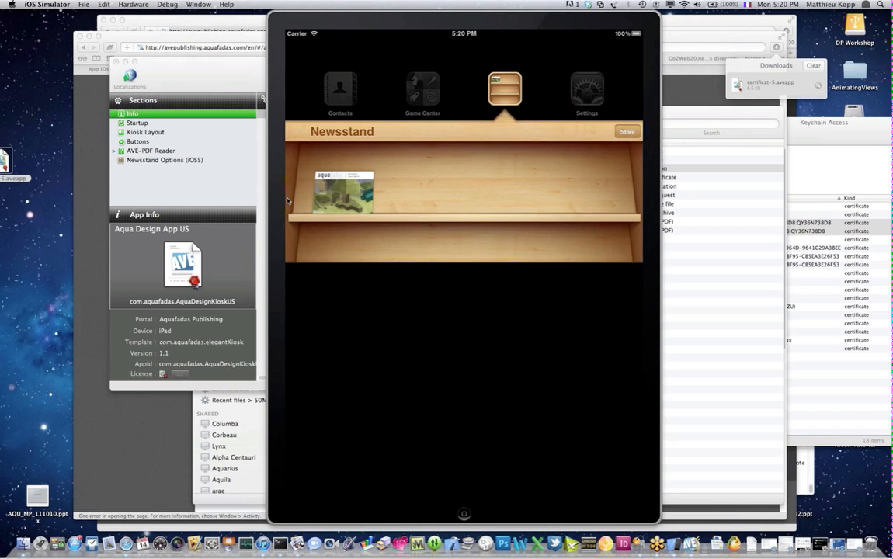
{"action": "left_click", "coordinate": [467, 84]}
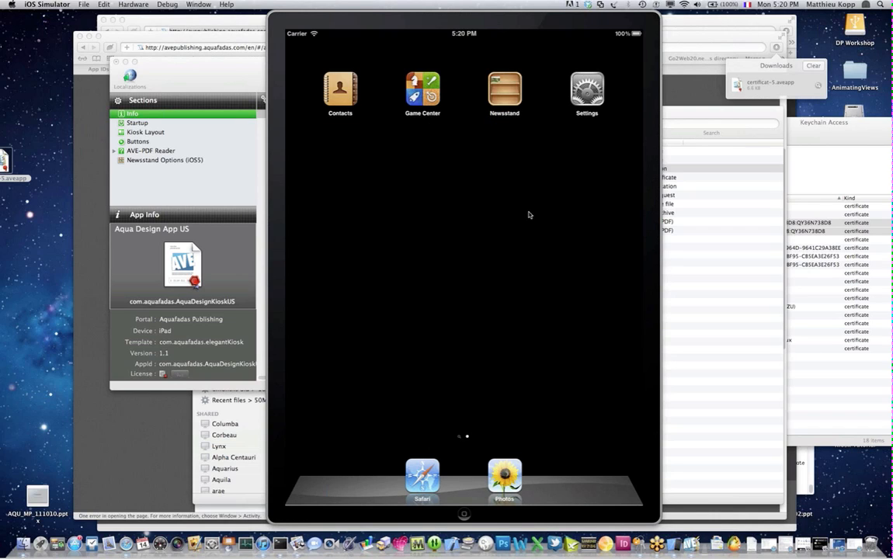
{"action": "left_click", "coordinate": [505, 89]}
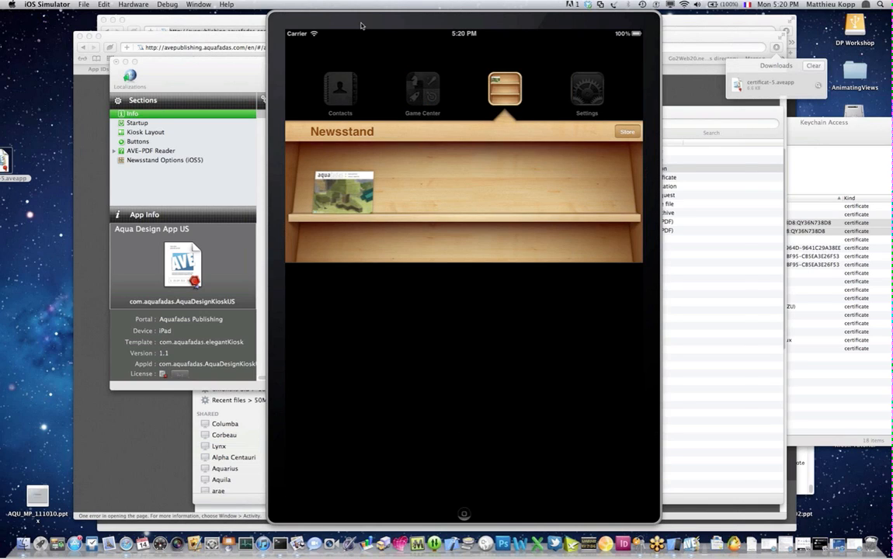
Switch to AVE AppFactory and view the project's Newsstand Options (iOS5) beside the simulator
{"action": "left_click_drag", "start_coordinate": [361, 26], "coordinate": [528, 25]}
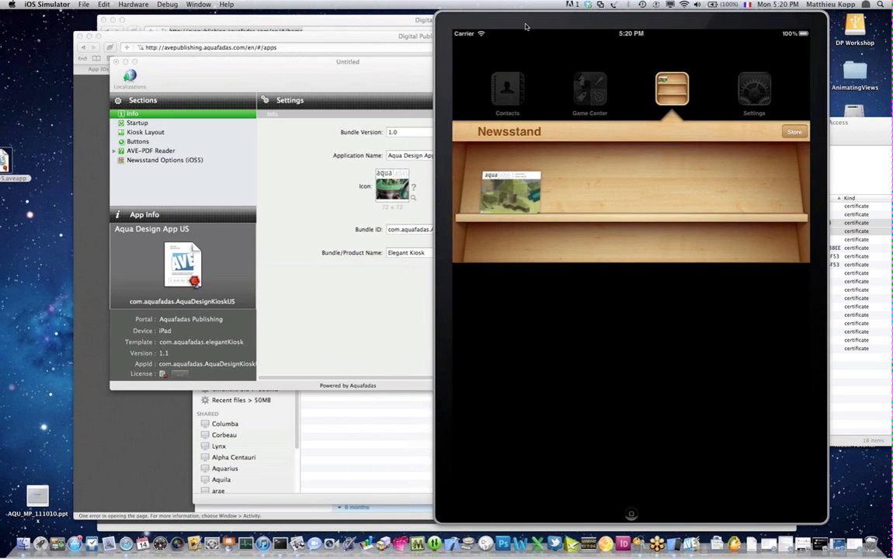
{"action": "left_click", "coordinate": [159, 160]}
{"action": "left_click", "coordinate": [159, 160]}
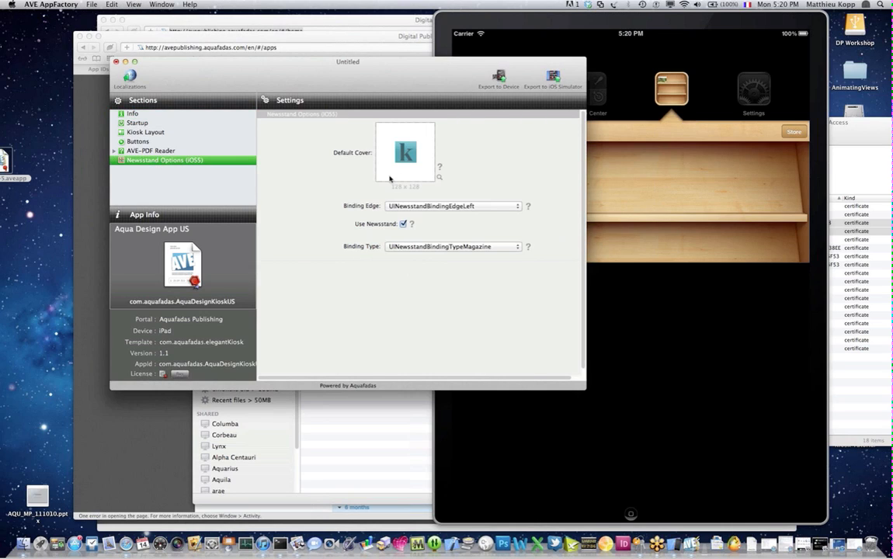
{"action": "left_click_drag", "start_coordinate": [387, 70], "coordinate": [279, 49]}
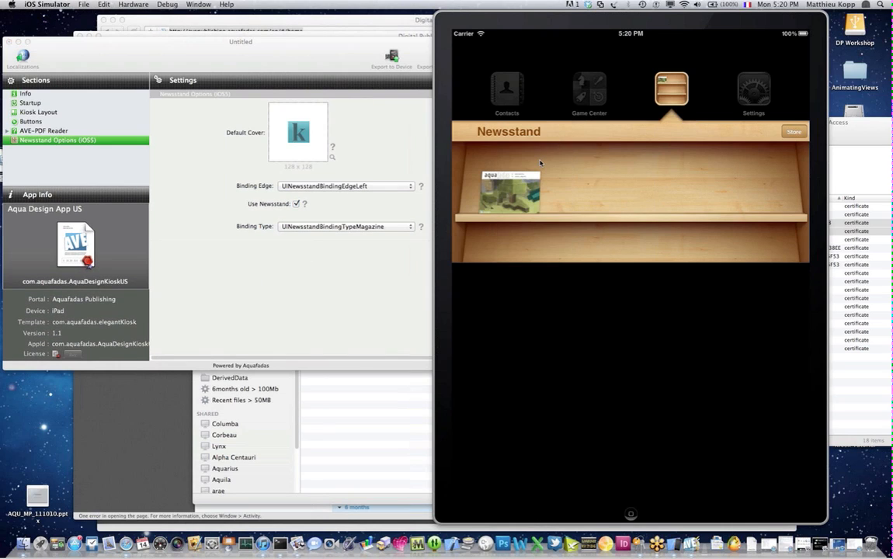
Reset the iOS Simulator's content and settings
{"action": "left_click", "coordinate": [82, 4]}
{"action": "mouse_move", "coordinate": [46, 4]}
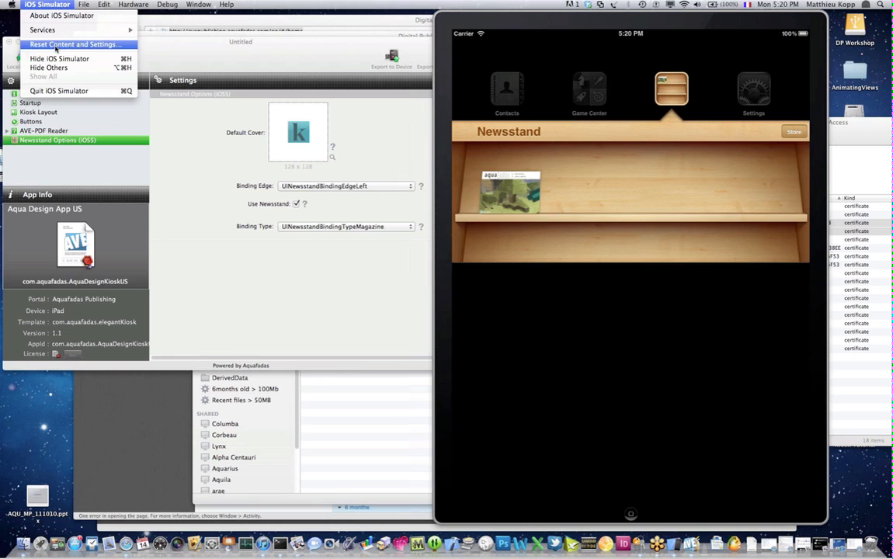
{"action": "left_click", "coordinate": [66, 40]}
{"action": "key", "text": "Return"}
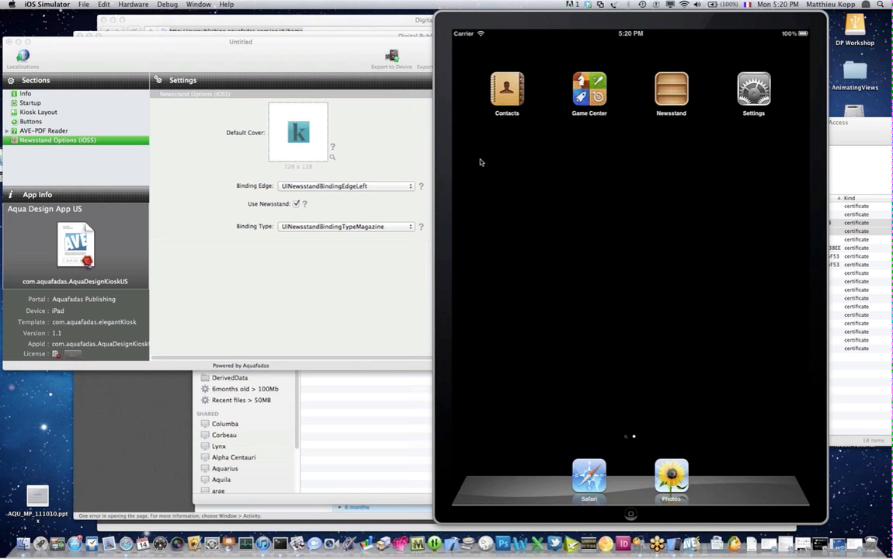
Export the Aqua Design App US project from AVE AppFactory to the reset iOS Simulator again
{"action": "left_click", "coordinate": [403, 131]}
{"action": "left_click", "coordinate": [446, 57]}
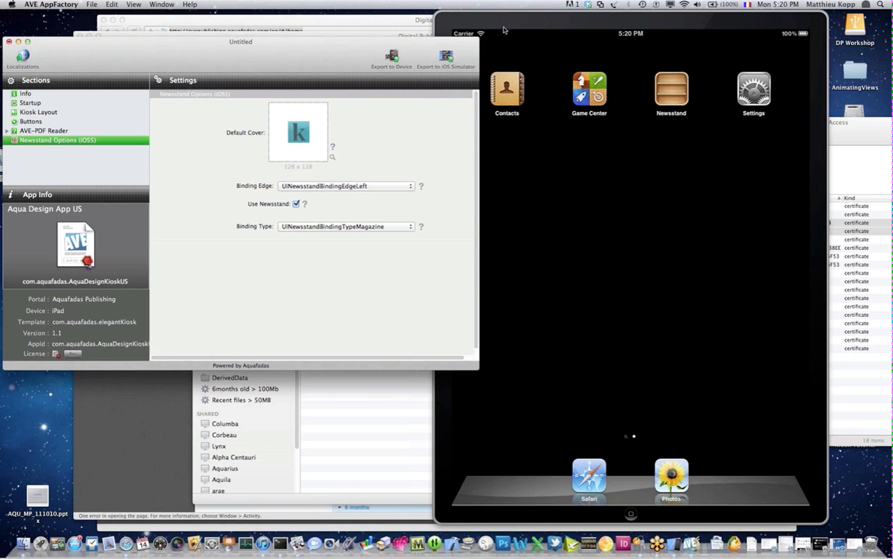
{"action": "left_click", "coordinate": [536, 24]}
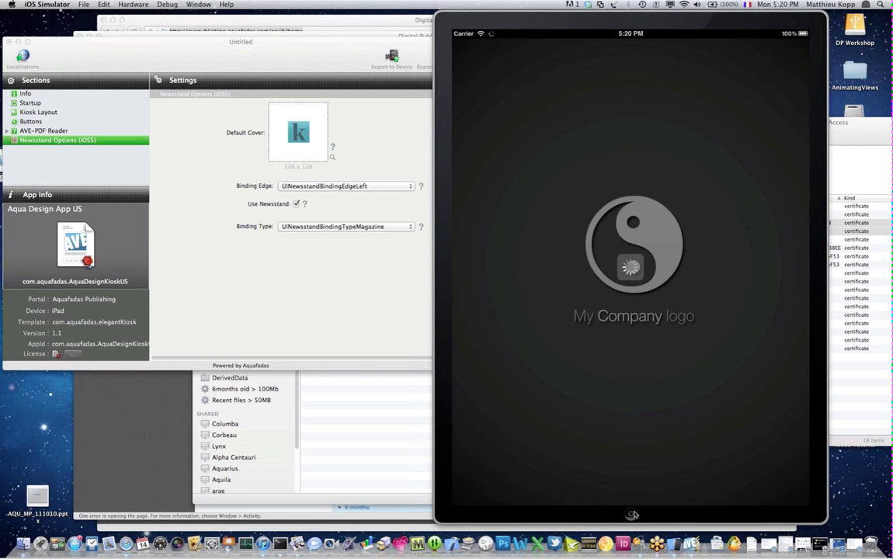
Return to the simulator's home screen, launch the app from the Newsstand shelf and dismiss its demo notice
{"action": "left_click", "coordinate": [632, 513]}
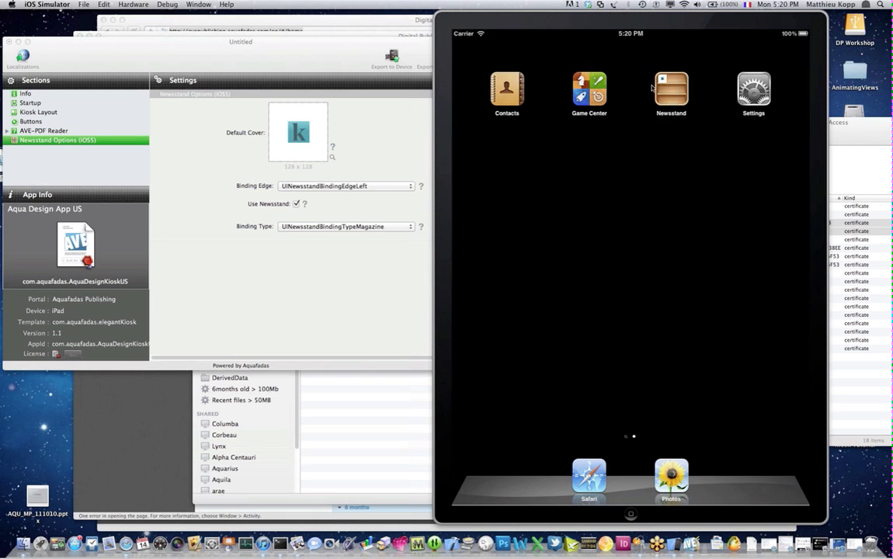
{"action": "left_click", "coordinate": [662, 87]}
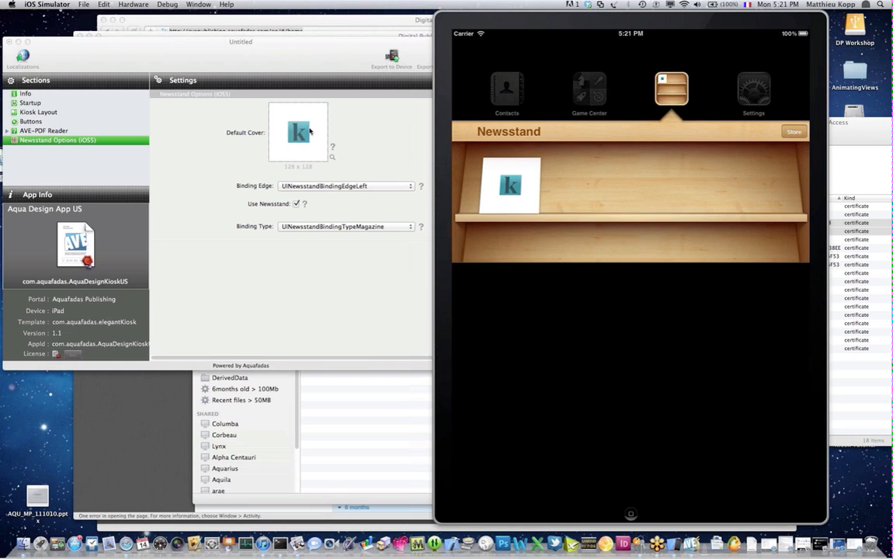
{"action": "left_click", "coordinate": [510, 185]}
{"action": "left_click", "coordinate": [631, 311]}
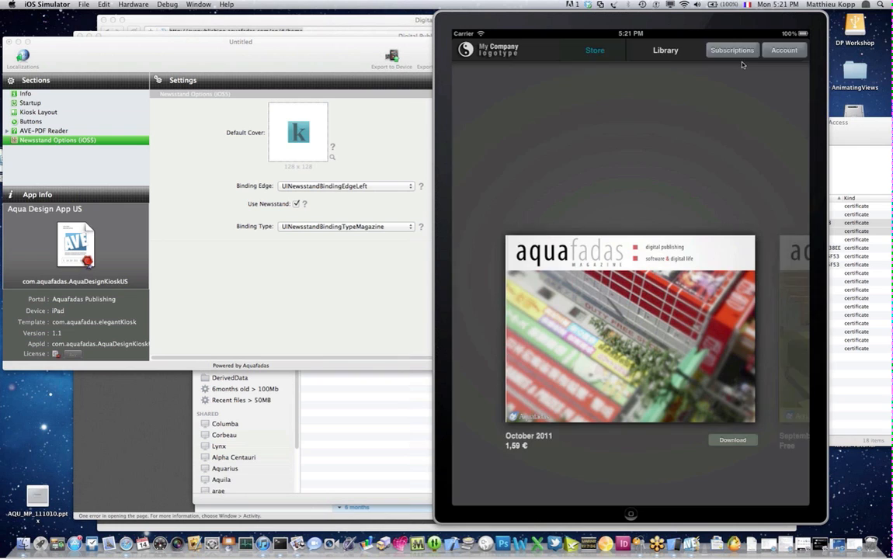
Shift the simulator window aside and view the subscription offers in the app's store, closing them when done
{"action": "left_click_drag", "start_coordinate": [693, 19], "coordinate": [639, 19]}
{"action": "left_click", "coordinate": [678, 51]}
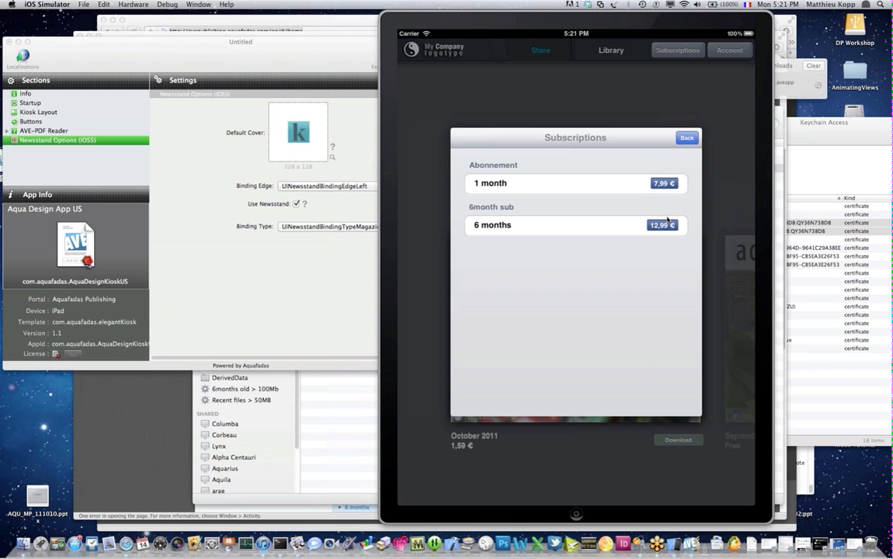
{"action": "left_click", "coordinate": [687, 140]}
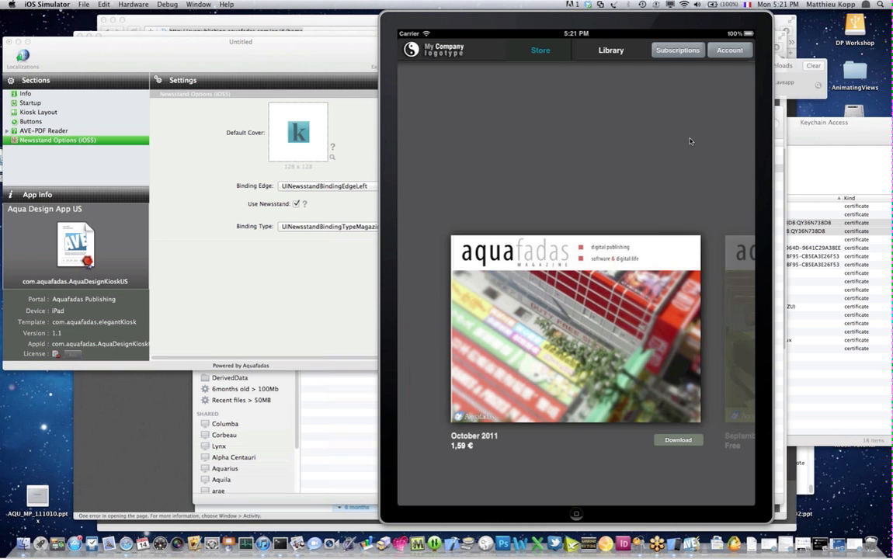
Browse the store's September 2011 and October 2011 issues, and leave the app for the simulator's home screen with Newsstand closed
{"action": "left_click_drag", "start_coordinate": [581, 289], "coordinate": [422, 303]}
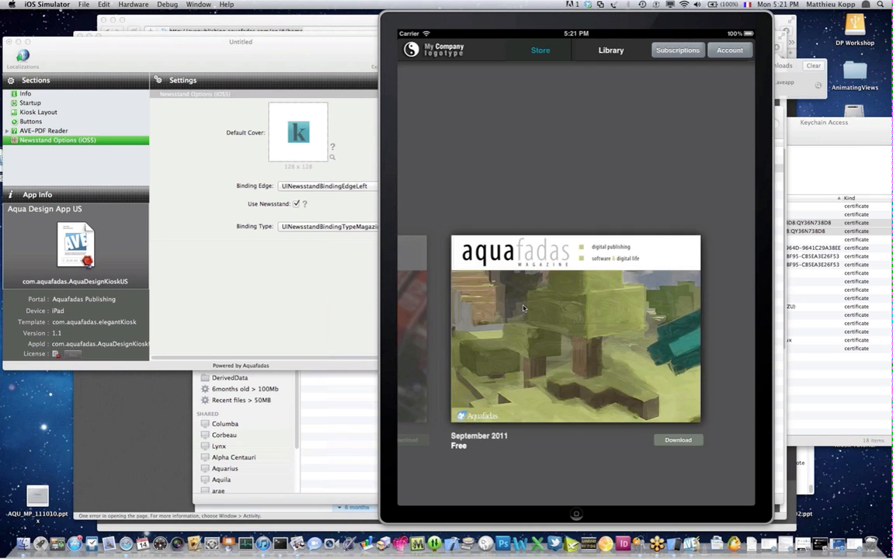
{"action": "left_click_drag", "start_coordinate": [522, 309], "coordinate": [668, 288]}
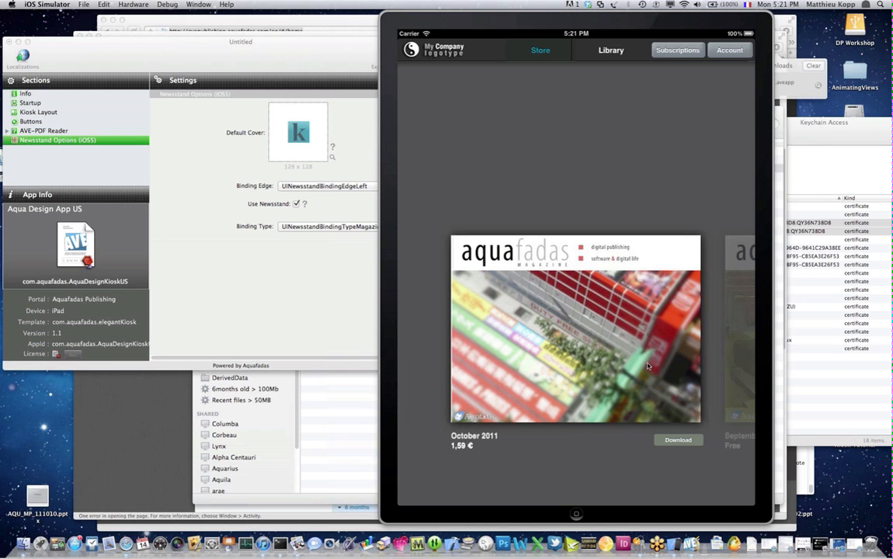
{"action": "left_click", "coordinate": [576, 512]}
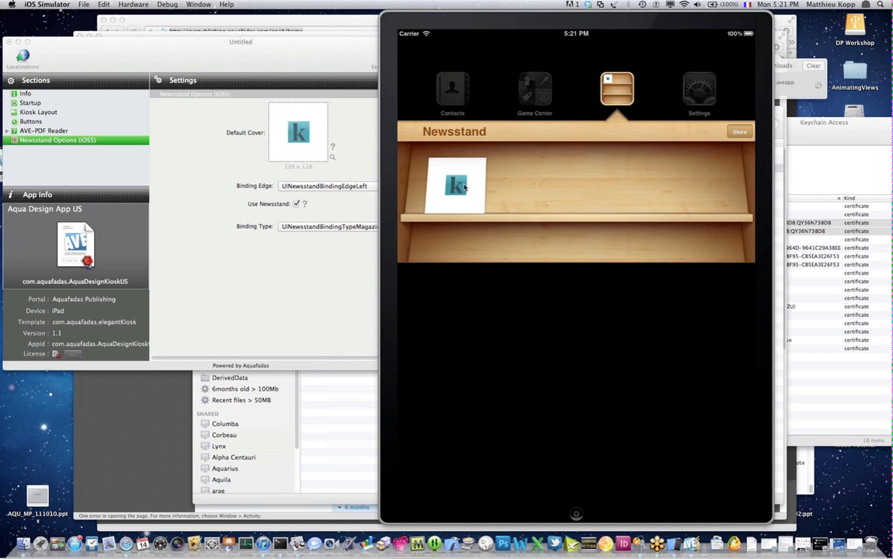
{"action": "left_click", "coordinate": [490, 68]}
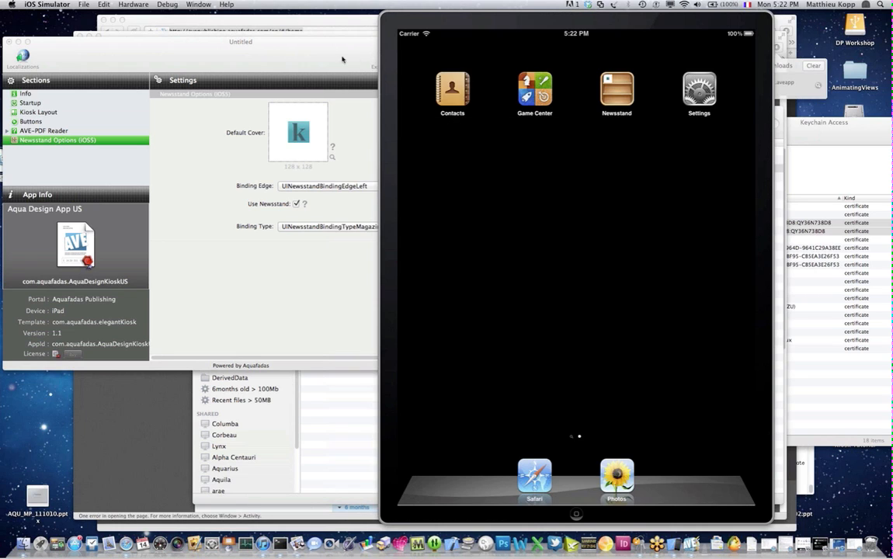
In AVE AppFactory, turn off Use Newsstand and export the project to the iOS Simulator
{"action": "left_click", "coordinate": [326, 59]}
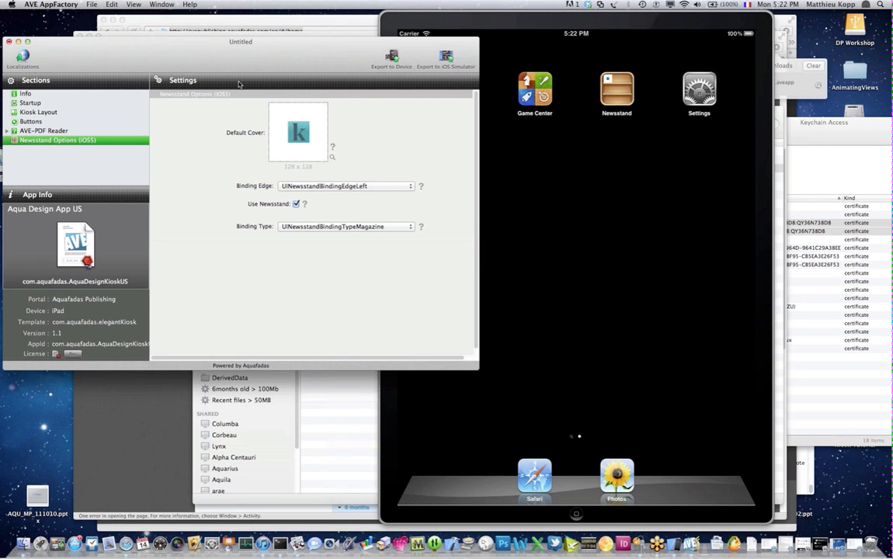
{"action": "left_click_drag", "start_coordinate": [252, 55], "coordinate": [265, 62]}
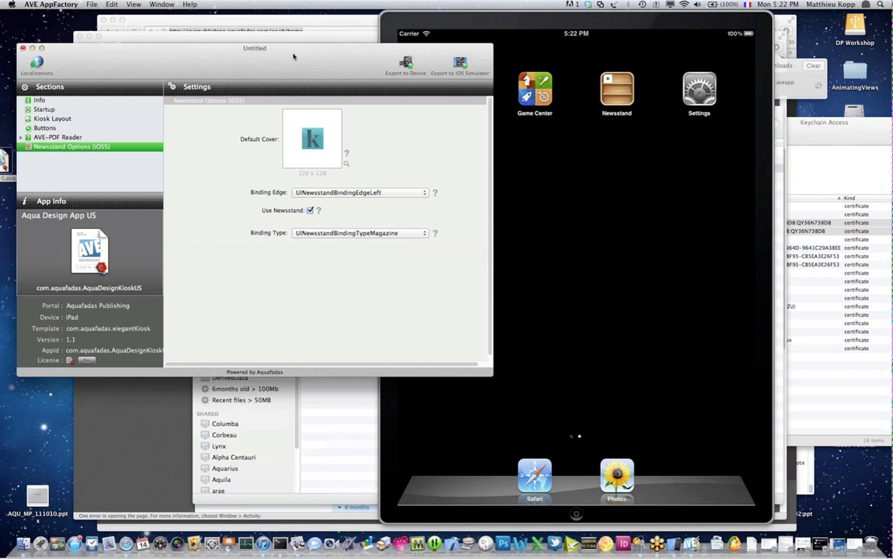
{"action": "left_click_drag", "start_coordinate": [295, 56], "coordinate": [285, 49]}
{"action": "left_click", "coordinate": [302, 204]}
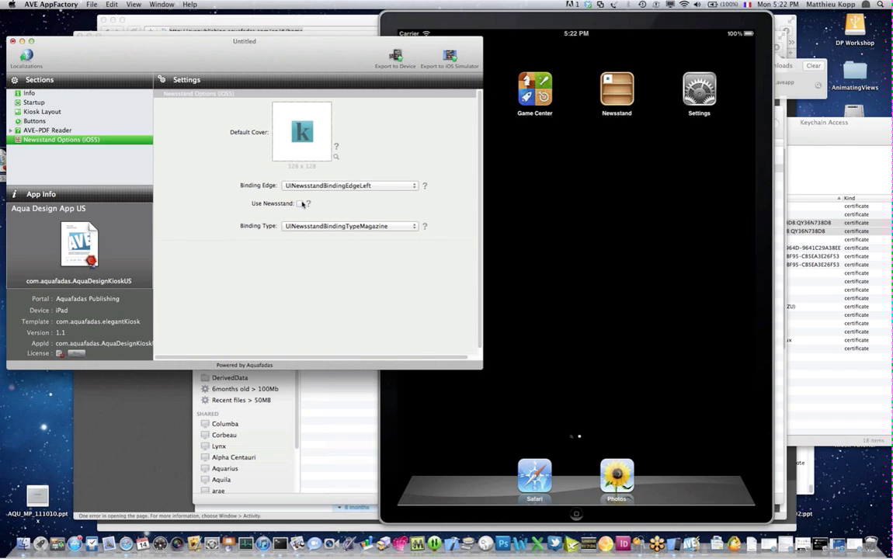
{"action": "left_click", "coordinate": [300, 203]}
{"action": "left_click", "coordinate": [300, 203]}
{"action": "left_click", "coordinate": [300, 204]}
{"action": "left_click", "coordinate": [451, 57]}
{"action": "left_click", "coordinate": [506, 22]}
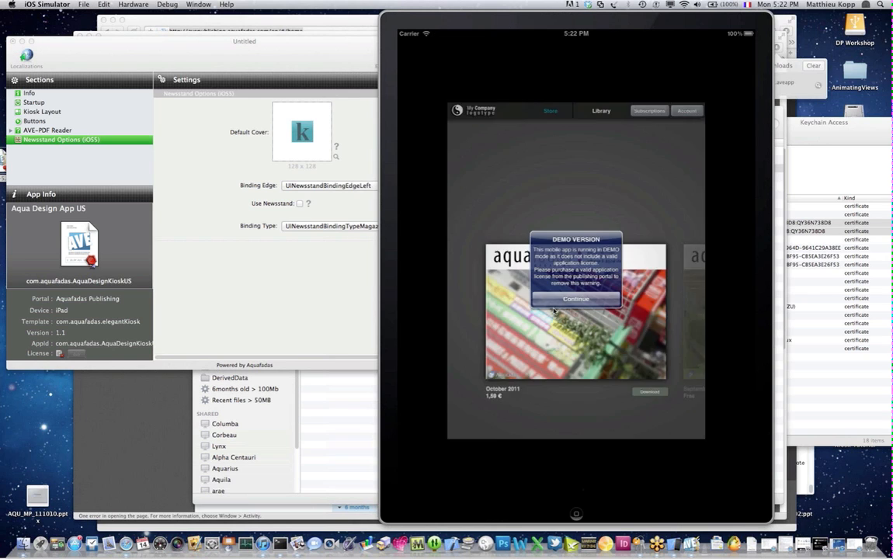
Leave the app and look through the simulator's home screen pages for the app's regular icon
{"action": "left_click", "coordinate": [576, 515]}
{"action": "left_click_drag", "start_coordinate": [455, 188], "coordinate": [740, 190]}
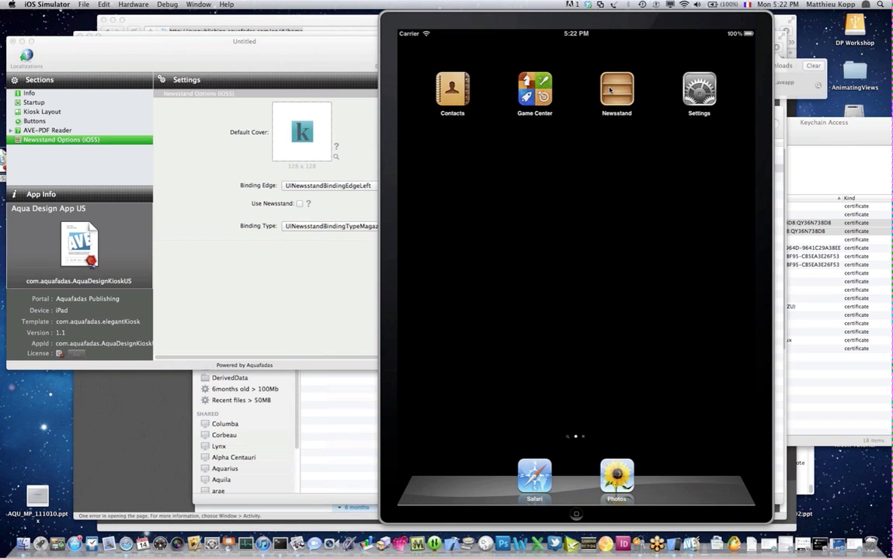
{"action": "left_click_drag", "start_coordinate": [633, 210], "coordinate": [371, 133]}
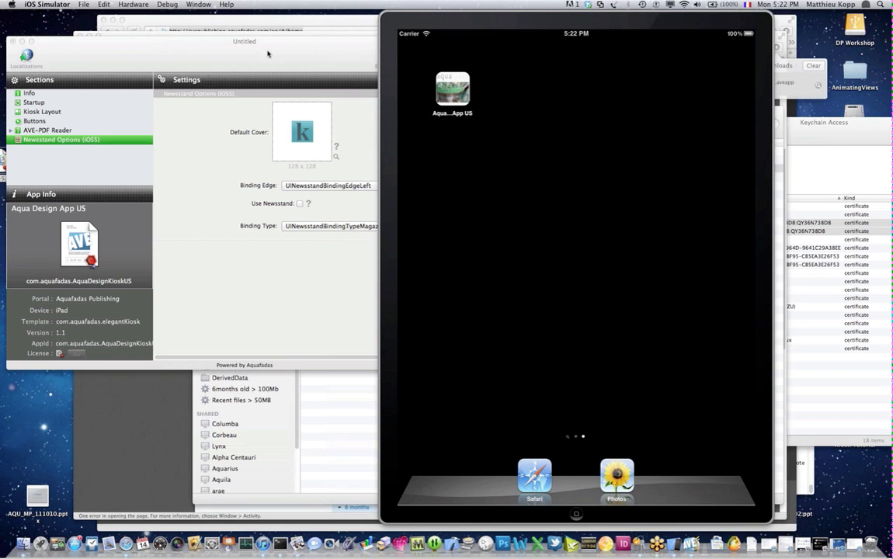
Turn Use Newsstand back on in AVE AppFactory and export the project to the iOS Simulator again
{"action": "left_click", "coordinate": [234, 51]}
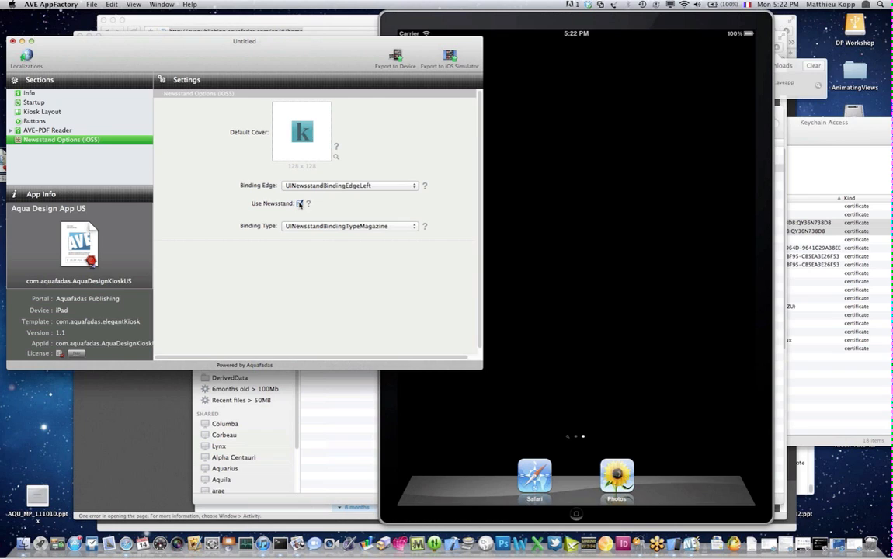
{"action": "left_click", "coordinate": [299, 203]}
{"action": "left_click", "coordinate": [292, 226]}
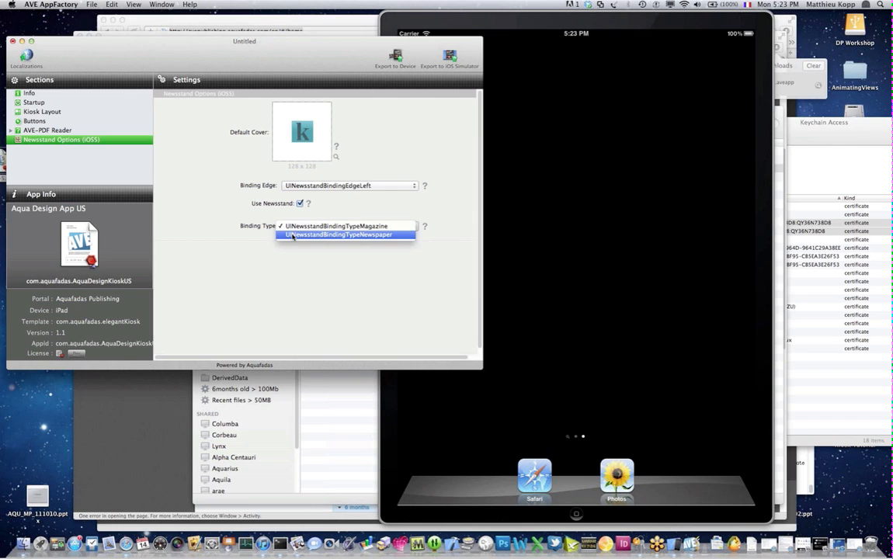
{"action": "left_click", "coordinate": [282, 191]}
{"action": "left_click", "coordinate": [442, 77]}
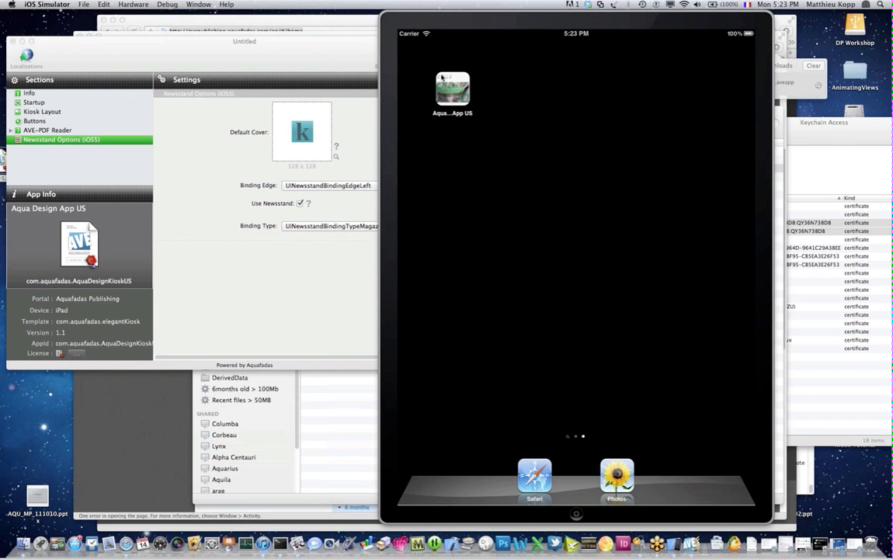
{"action": "left_click", "coordinate": [363, 201]}
{"action": "left_click", "coordinate": [426, 60]}
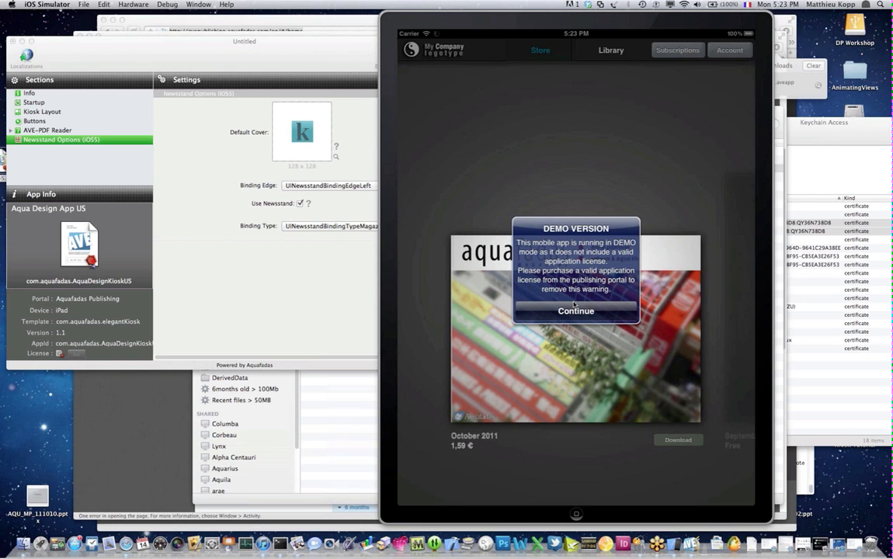
Dismiss the demo notice, return to the home screen and open the multitasking bar to examine the app's magazine-style icon
{"action": "left_click", "coordinate": [577, 311]}
{"action": "left_click", "coordinate": [576, 513]}
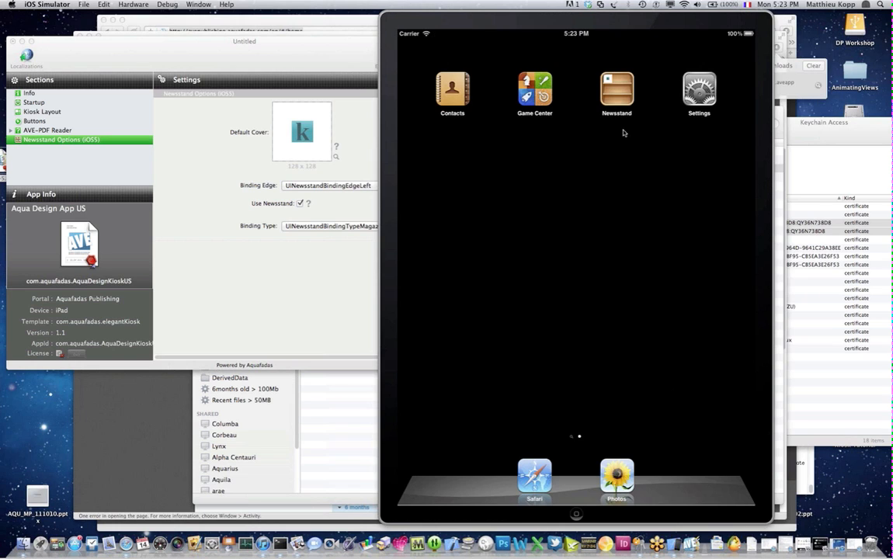
{"action": "double_click", "coordinate": [569, 509]}
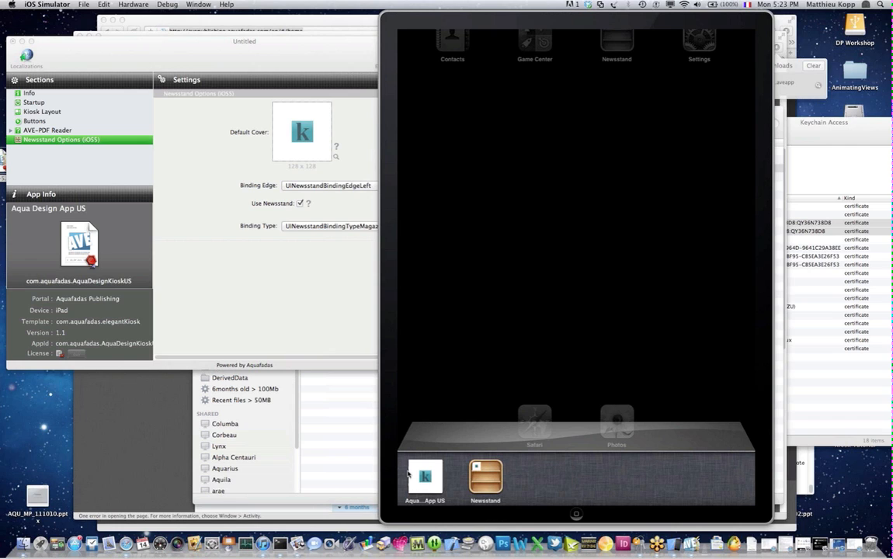
Set the Binding Type to UINewsstandBindingTypeNewspaper in AVE AppFactory and export the project to the iOS Simulator
{"action": "left_click", "coordinate": [240, 237]}
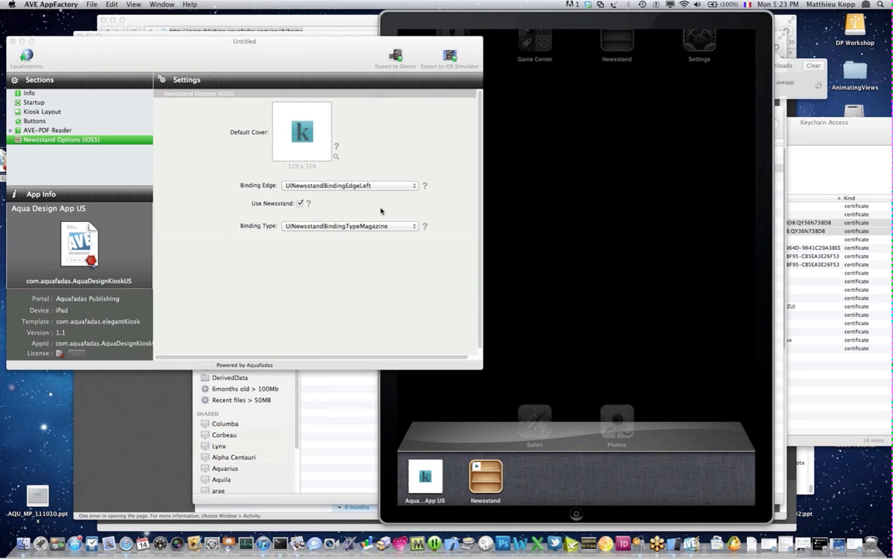
{"action": "left_click", "coordinate": [334, 226]}
{"action": "left_click", "coordinate": [373, 236]}
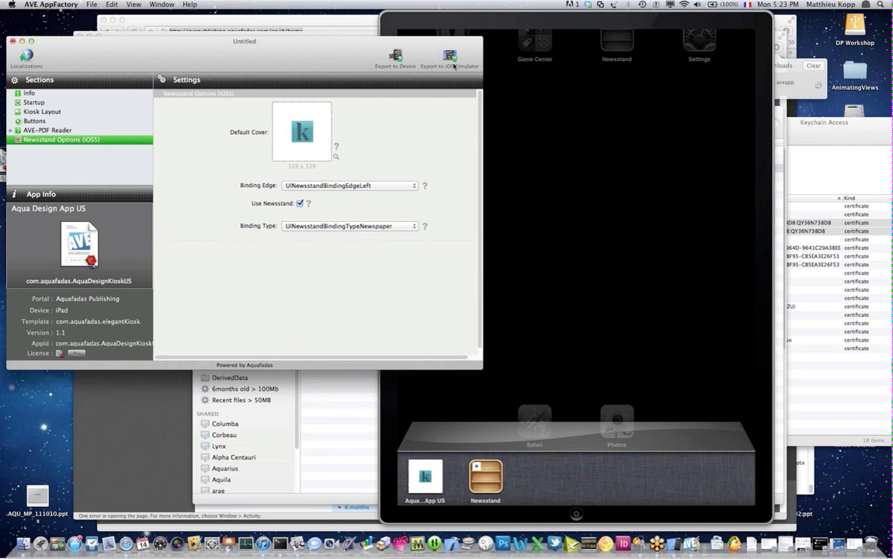
{"action": "left_click", "coordinate": [450, 59]}
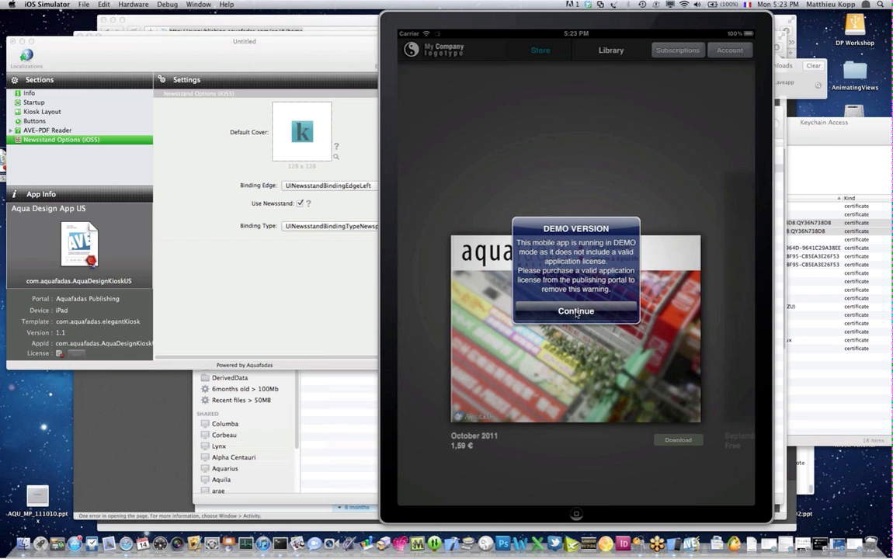
Dismiss the demo notice, leave the app and examine its newspaper-style icon in the multitasking bar
{"action": "left_click", "coordinate": [582, 305]}
{"action": "double_click", "coordinate": [575, 517]}
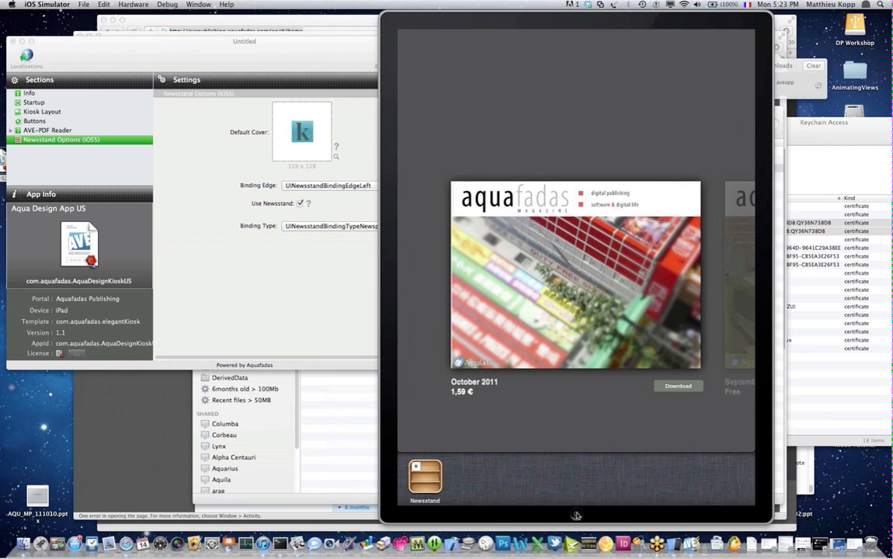
{"action": "left_click", "coordinate": [575, 516]}
{"action": "double_click", "coordinate": [575, 516]}
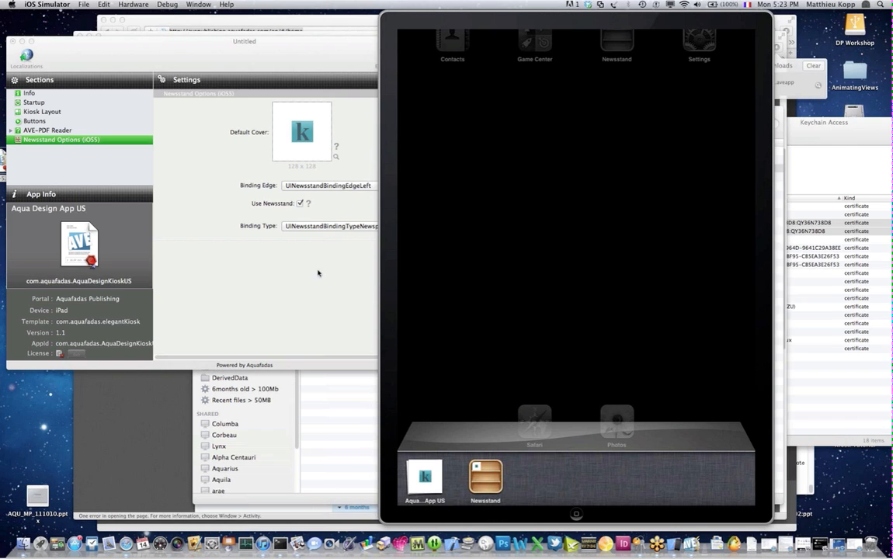
Switch to Safari and show the Aqua Design App US push notification settings in the iOS Provisioning Portal
{"action": "left_click", "coordinate": [277, 271]}
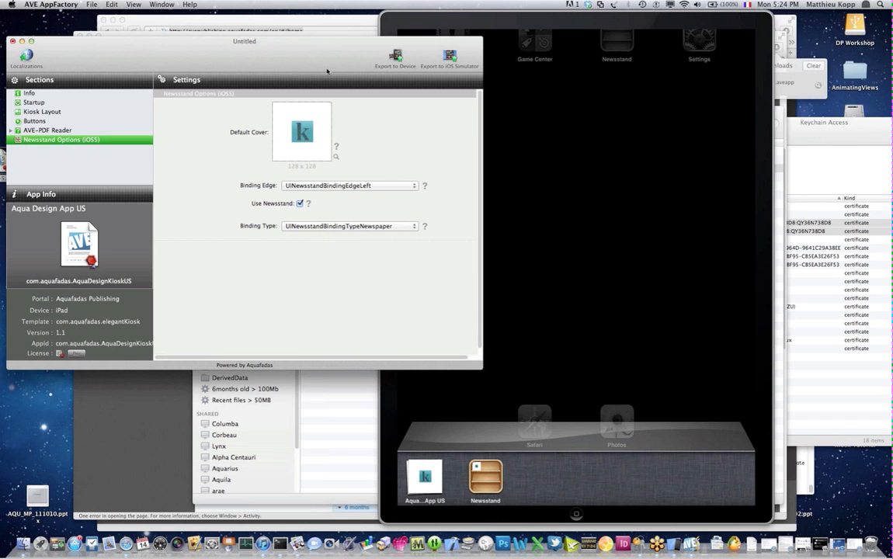
{"action": "mouse_move", "coordinate": [306, 61]}
{"action": "left_mouse_down"}
{"action": "mouse_move", "coordinate": [310, 93]}
{"action": "mouse_move", "coordinate": [292, 59]}
{"action": "left_mouse_up"}
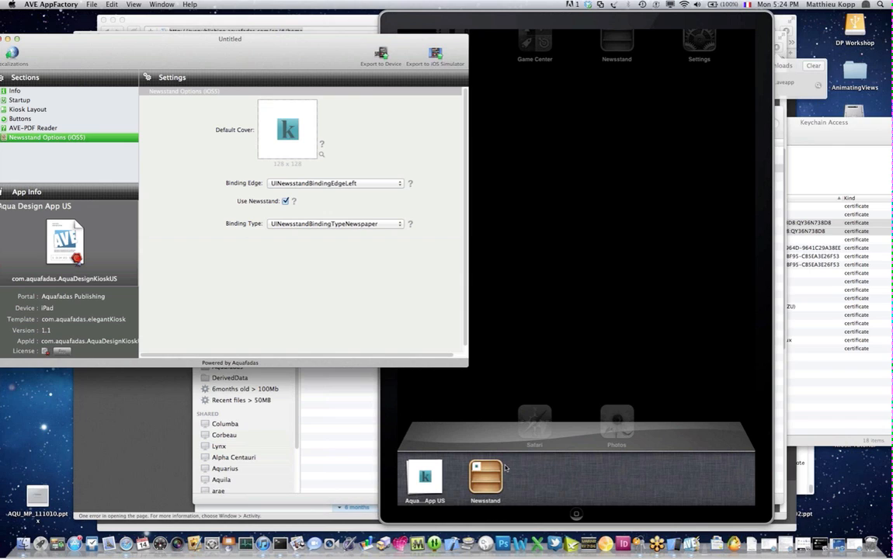
{"action": "left_click", "coordinate": [124, 536]}
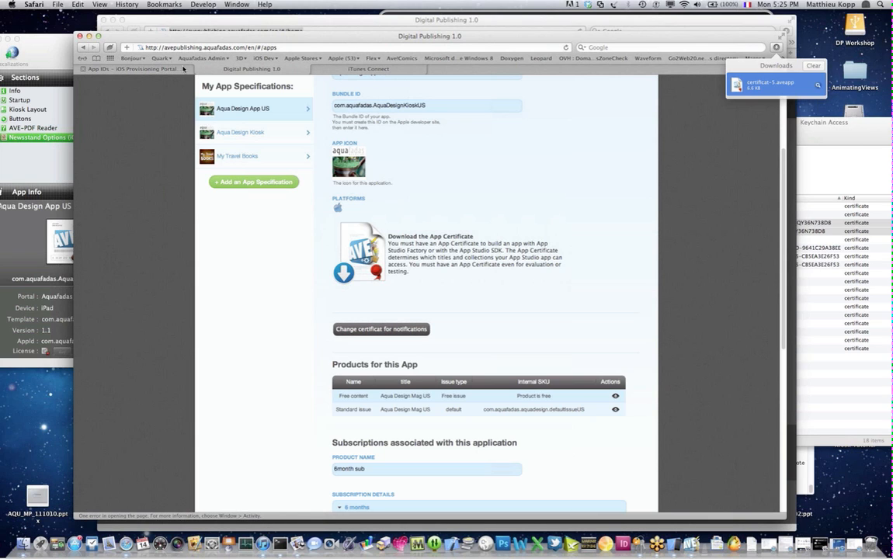
{"action": "left_click", "coordinate": [165, 68]}
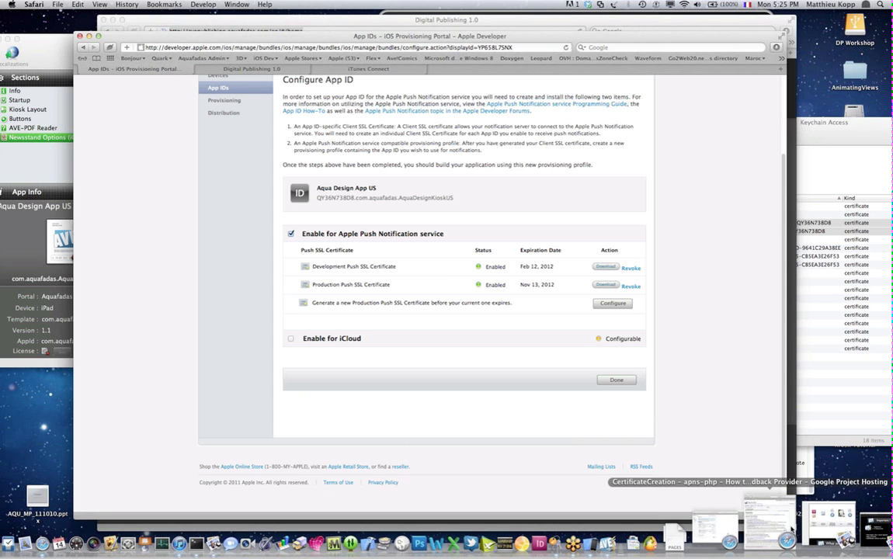
Restore the apns-php CertificateCreation page, reposition and widen its window, and highlight the Generate a Push Certificate section
{"action": "left_click", "coordinate": [722, 530]}
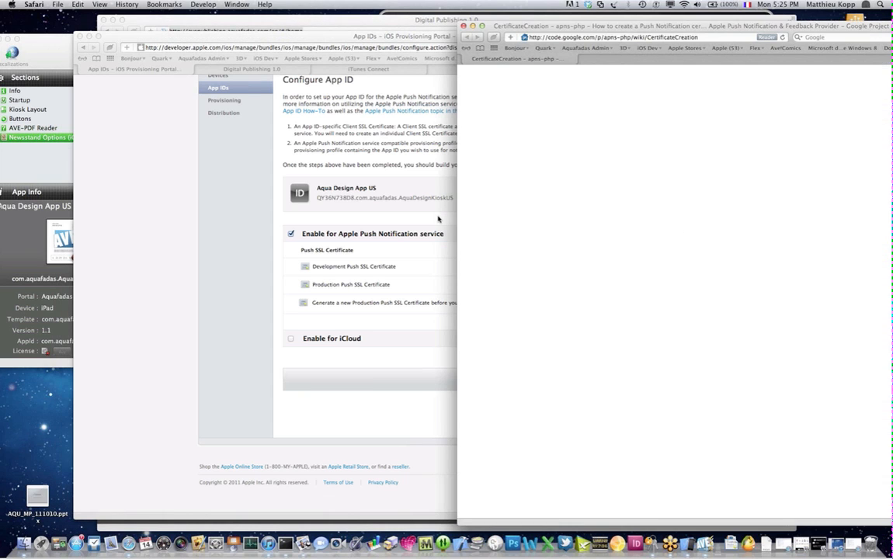
{"action": "left_click_drag", "start_coordinate": [605, 27], "coordinate": [276, 14]}
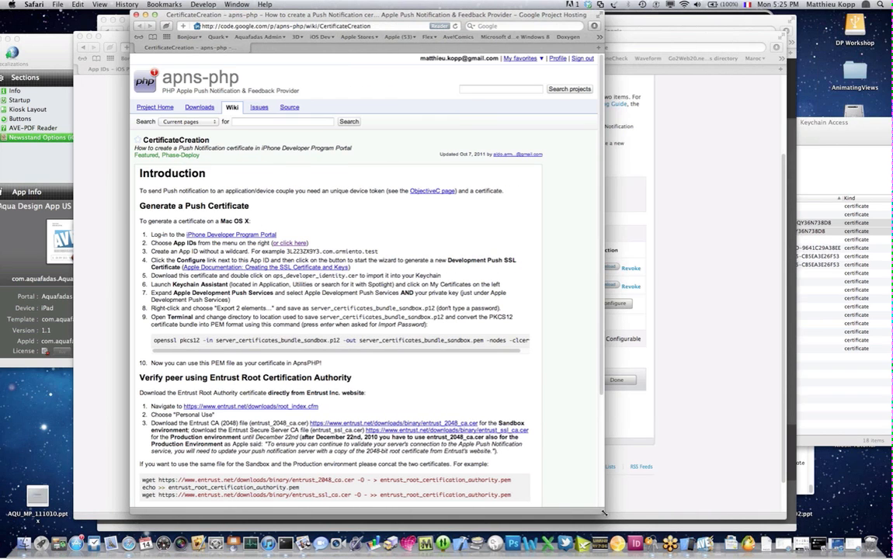
{"action": "left_click_drag", "start_coordinate": [604, 513], "coordinate": [713, 513]}
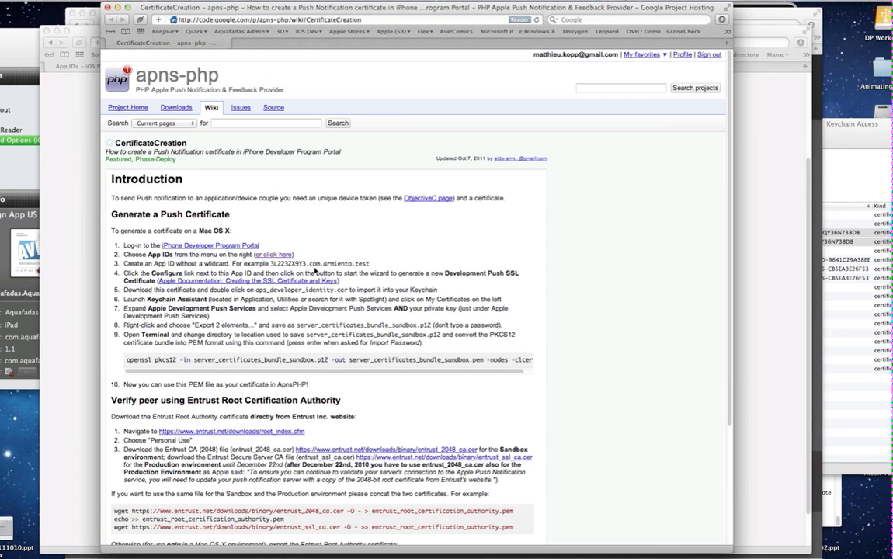
{"action": "left_click_drag", "start_coordinate": [104, 208], "coordinate": [119, 376]}
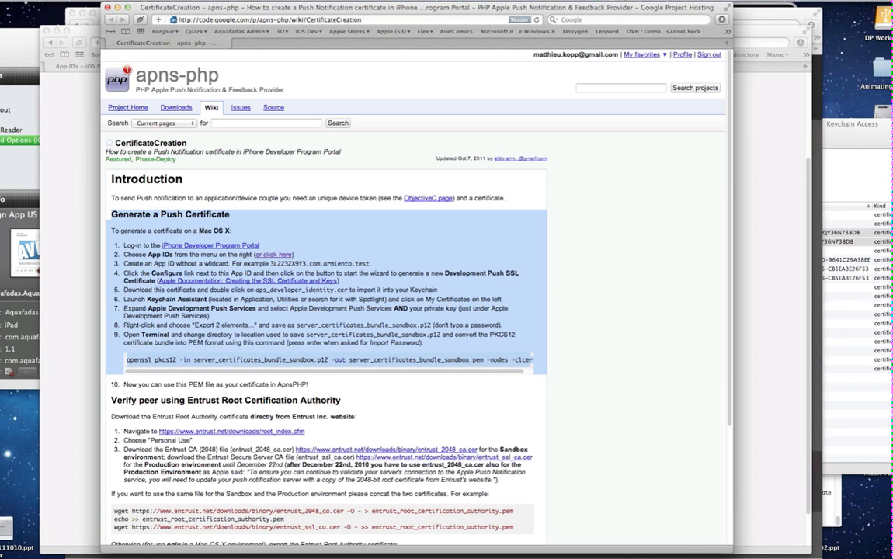
Bring Keychain Access in front of the certificate guide and select the first com.apple.ubiquity.peer certificate in My Certificates
{"action": "left_click", "coordinate": [664, 536]}
{"action": "left_click_drag", "start_coordinate": [698, 131], "coordinate": [294, 92]}
{"action": "left_click", "coordinate": [334, 219]}
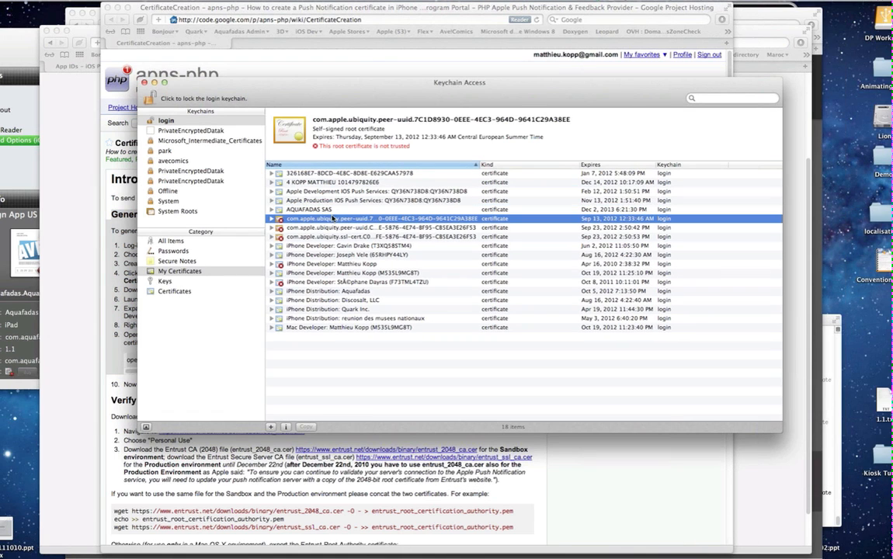
Select the Apple Production IOS Push Services certificate together with its private key and start exporting the two items
{"action": "left_click", "coordinate": [306, 201]}
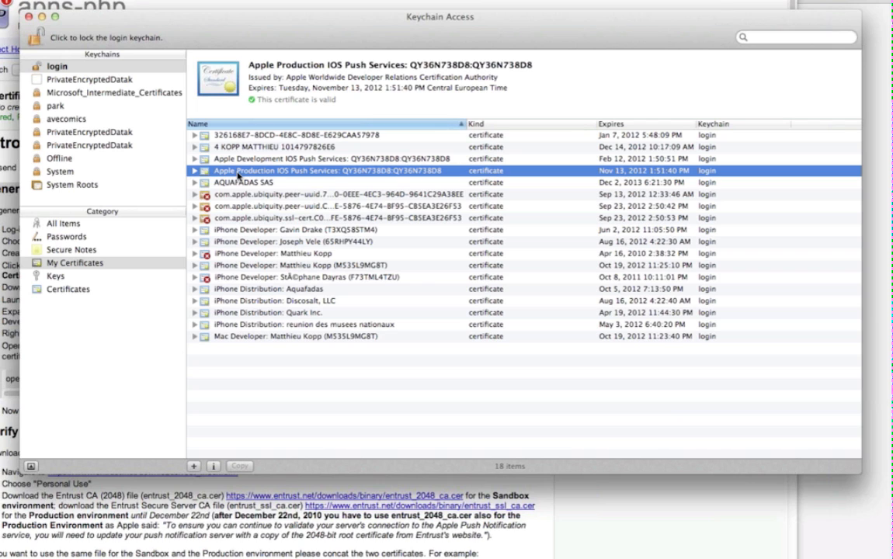
{"action": "left_click", "coordinate": [195, 170]}
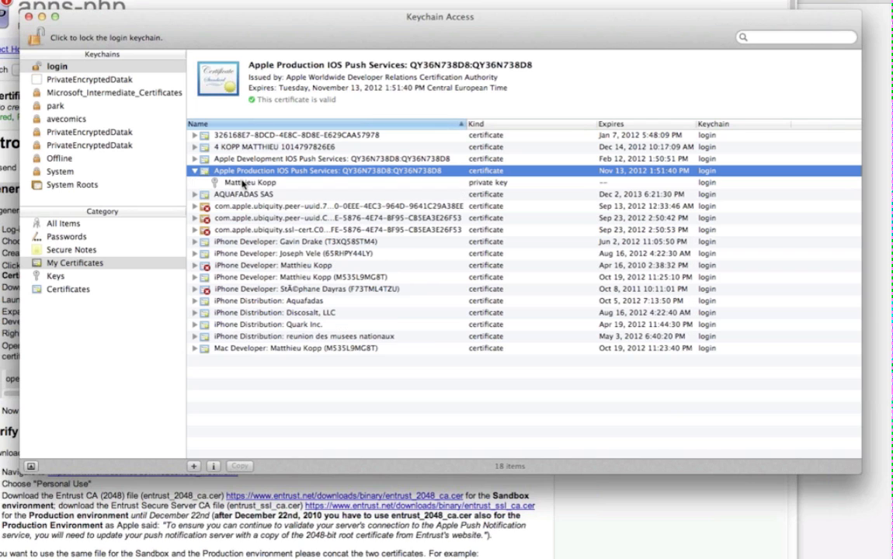
{"action": "left_click", "coordinate": [242, 183], "text": "shift"}
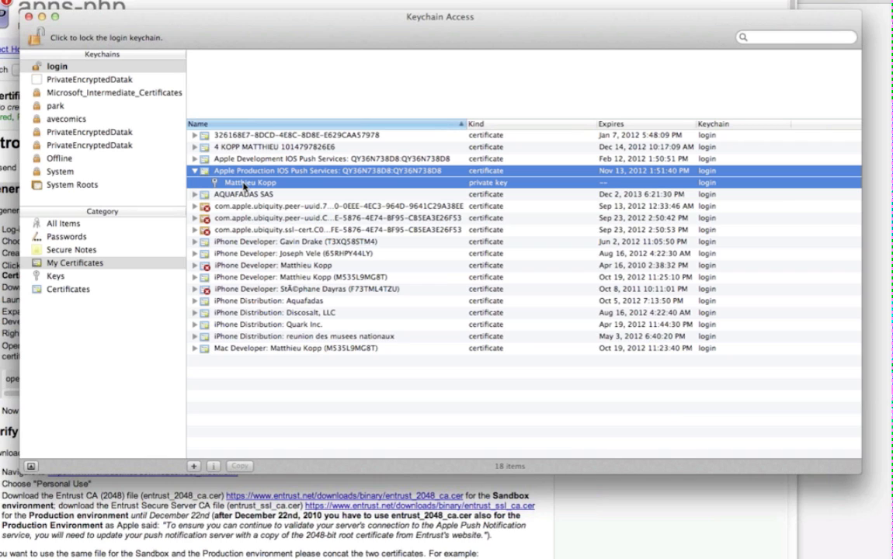
{"action": "right_click", "coordinate": [244, 187]}
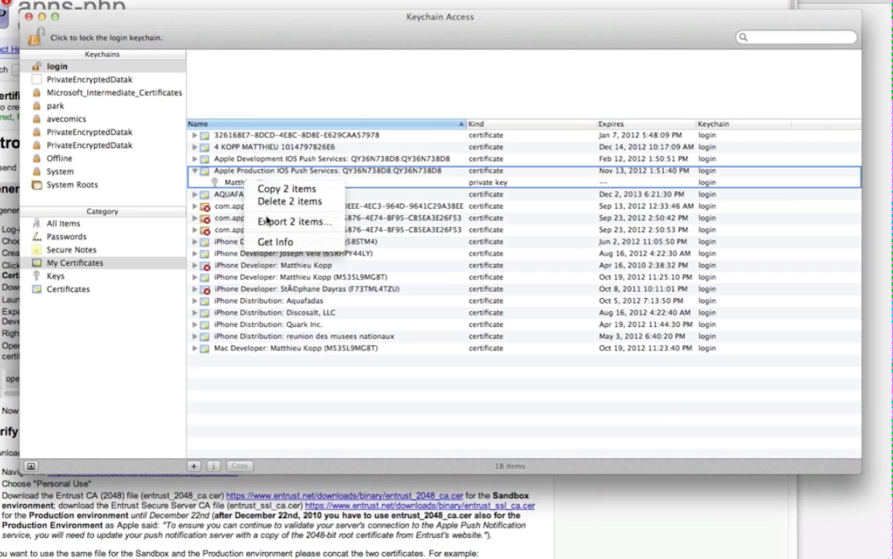
{"action": "left_click", "coordinate": [293, 222]}
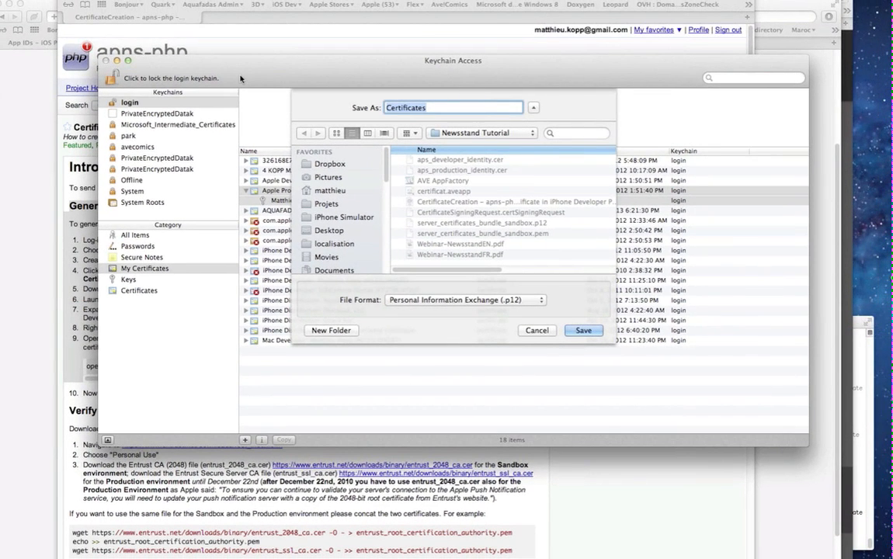
Save the export as server_certificates_bundle_sandbox in .p12 format in the Newsstand Tutorial folder, replacing the existing file
{"action": "left_click_drag", "start_coordinate": [240, 79], "coordinate": [251, 369]}
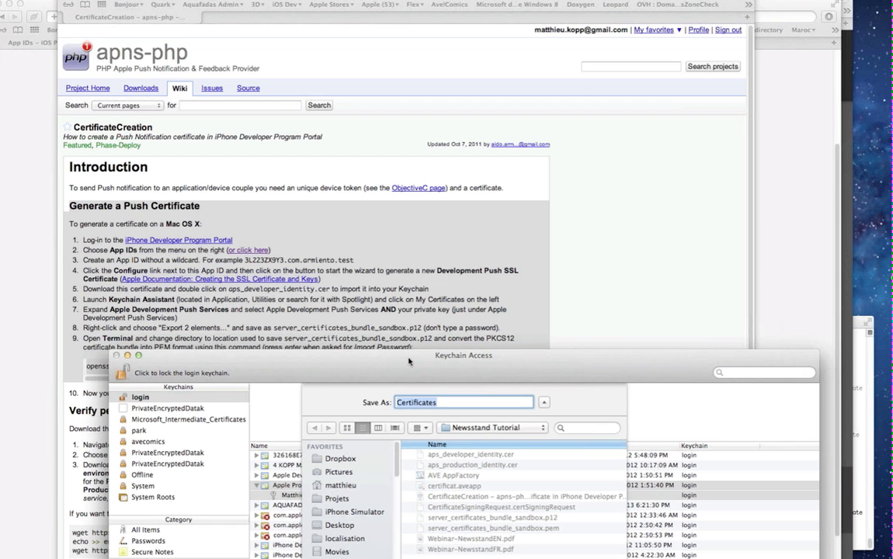
{"action": "left_click_drag", "start_coordinate": [409, 360], "coordinate": [392, 267]}
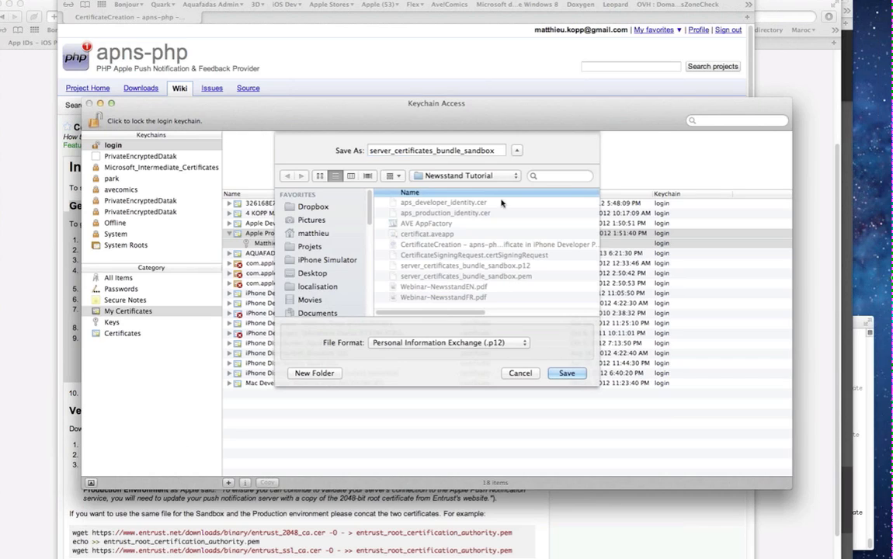
{"action": "left_click", "coordinate": [574, 374]}
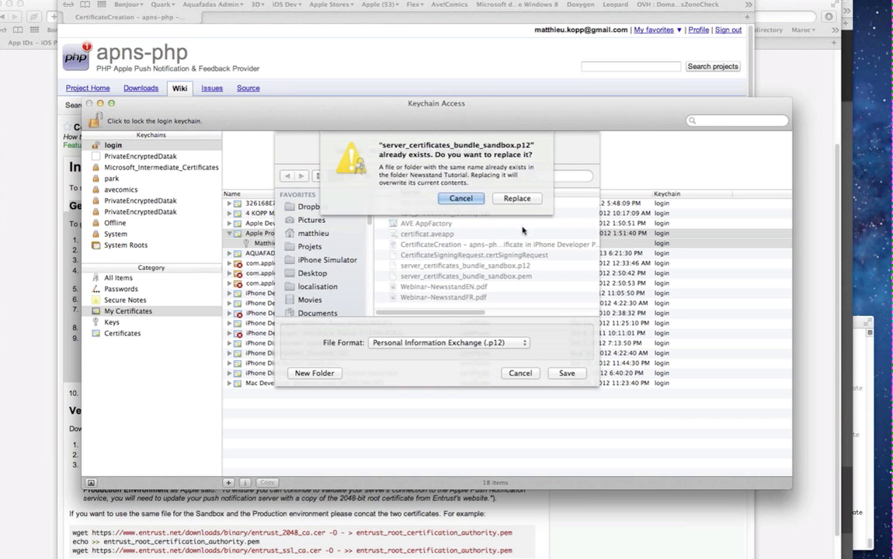
{"action": "left_click", "coordinate": [515, 198]}
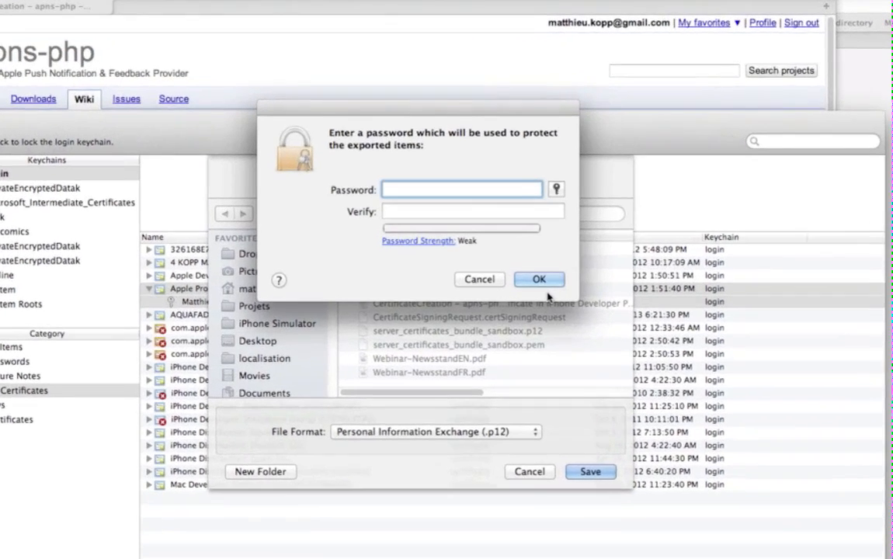
Leave the export password blank, enter the login keychain password and allow the private key's export
{"action": "left_click", "coordinate": [527, 226]}
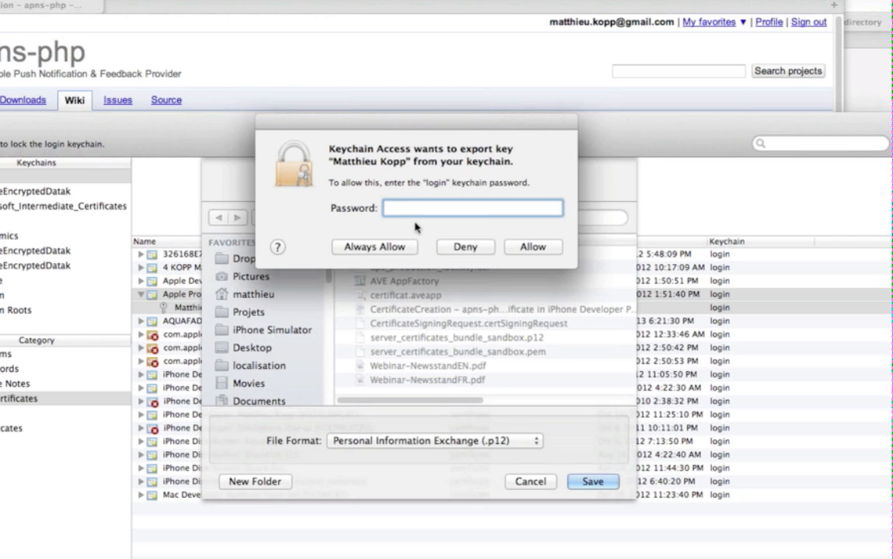
{"action": "type", "text": "••••••••••"}
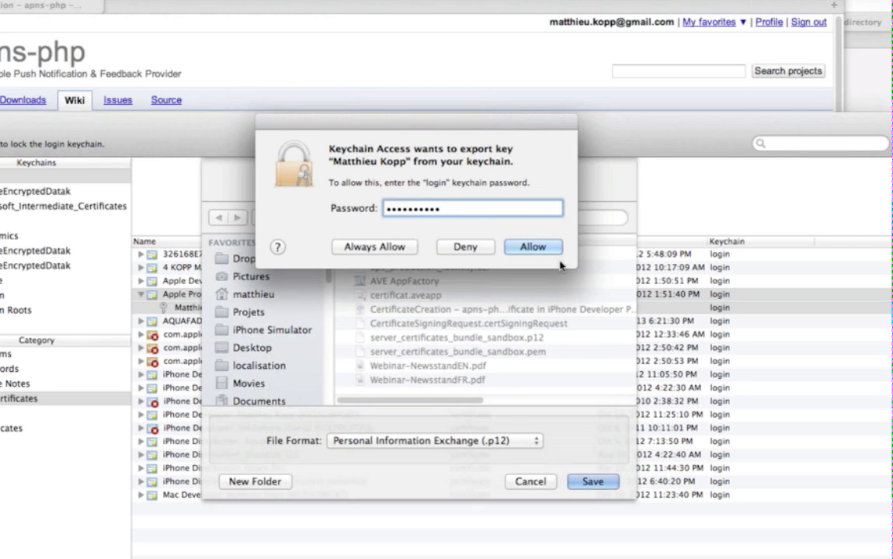
{"action": "left_click", "coordinate": [541, 247]}
{"action": "type", "text": "••••••"}
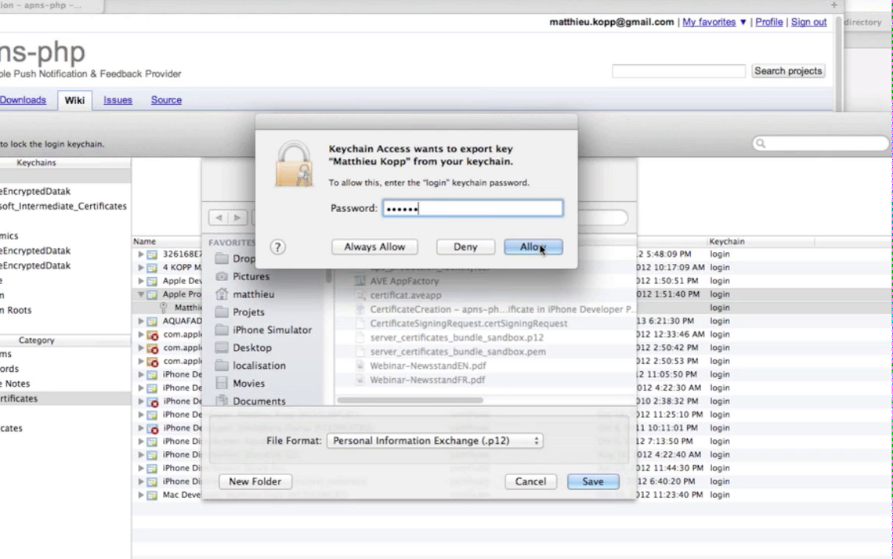
{"action": "type", "text": "••••"}
{"action": "left_click", "coordinate": [543, 248]}
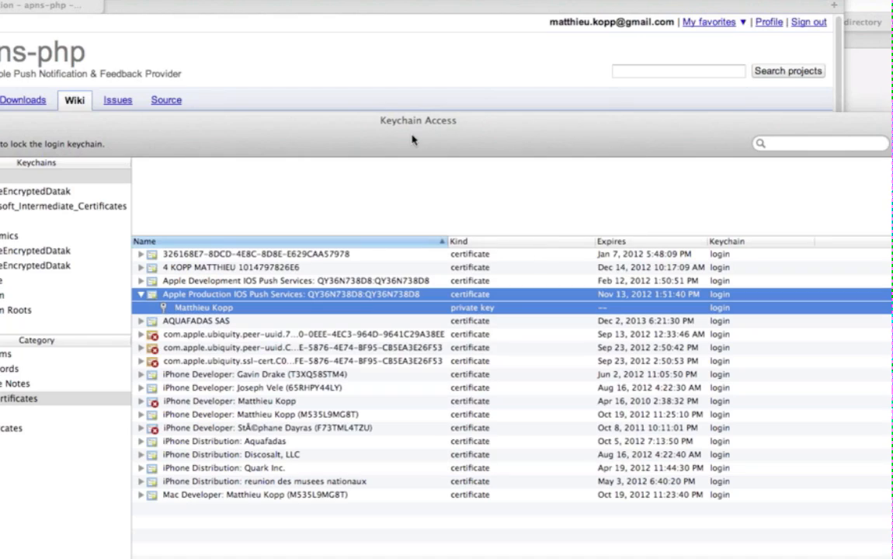
Move Keychain Access aside, switch to the Newsstand Tutorial folder in Finder and select server_certificates_bundle_sandbox.p12
{"action": "left_click_drag", "start_coordinate": [409, 121], "coordinate": [422, 121]}
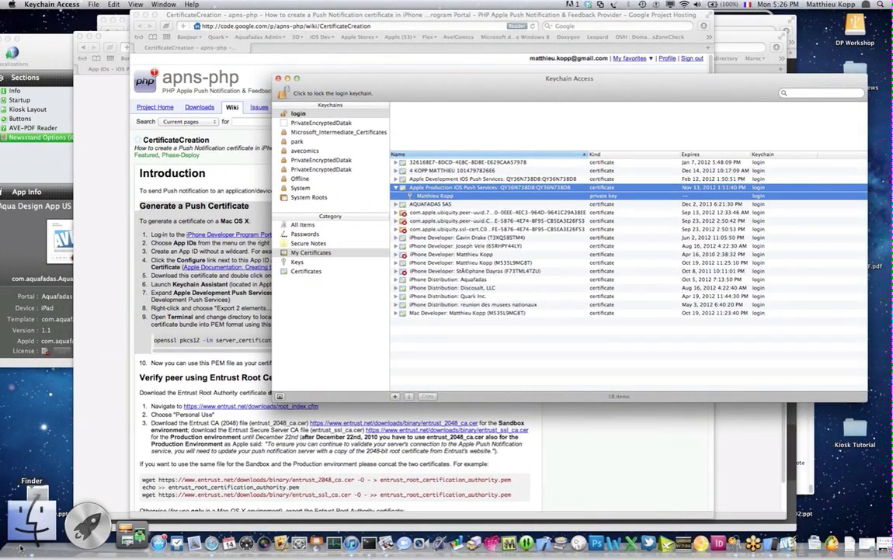
{"action": "left_click", "coordinate": [21, 547]}
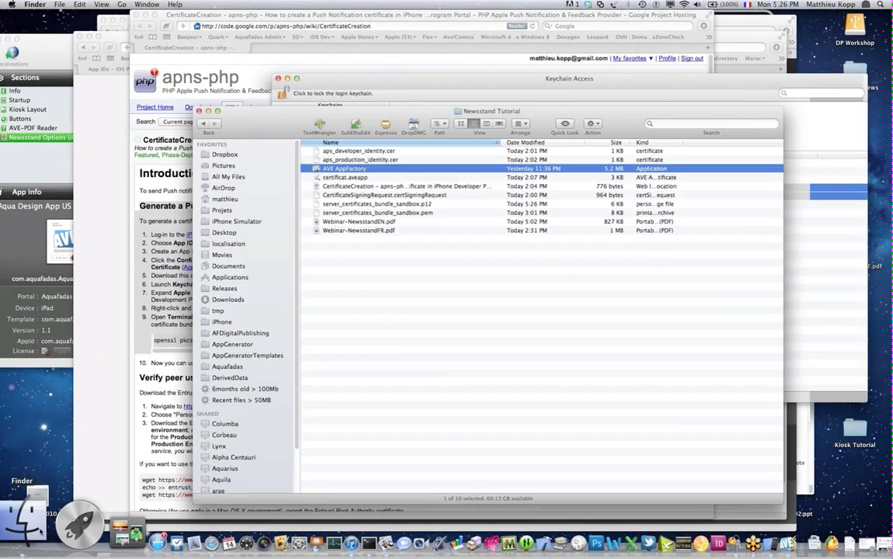
{"action": "left_click", "coordinate": [355, 204]}
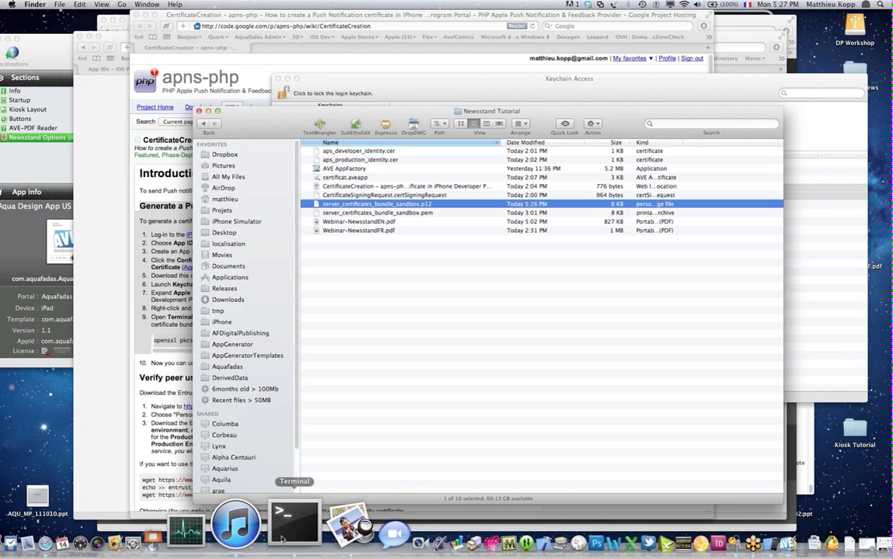
Open Terminal and change the working directory to the Newsstand Tutorial folder on the Desktop
{"action": "key", "text": "super+space"}
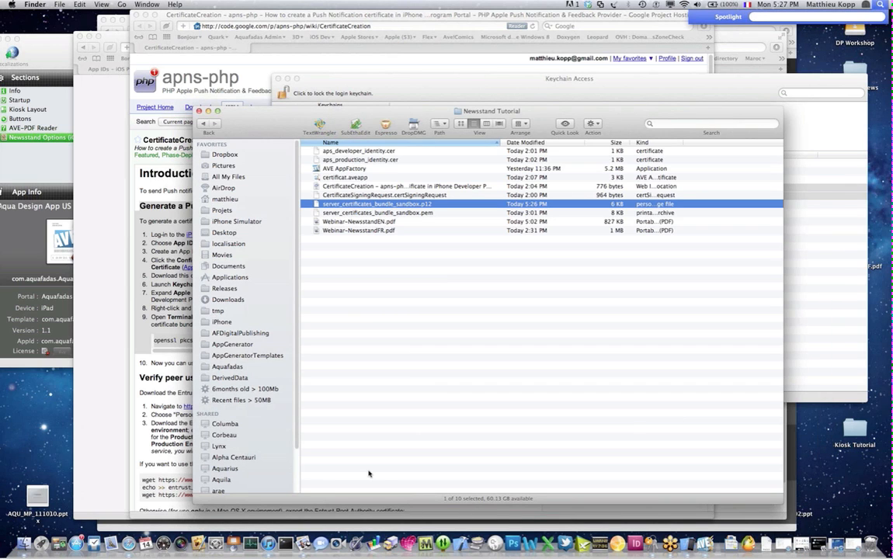
{"action": "type", "text": "ter"}
{"action": "key", "text": "Return"}
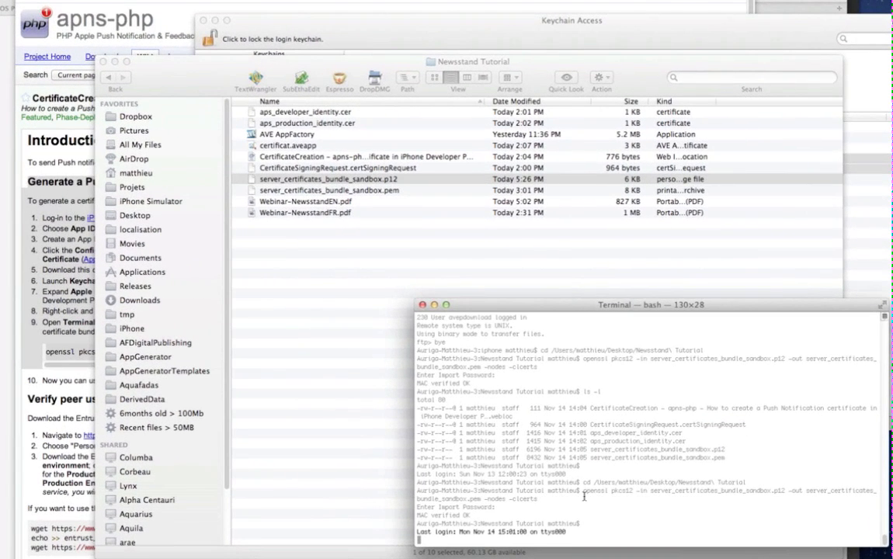
{"action": "type", "text": "cd"}
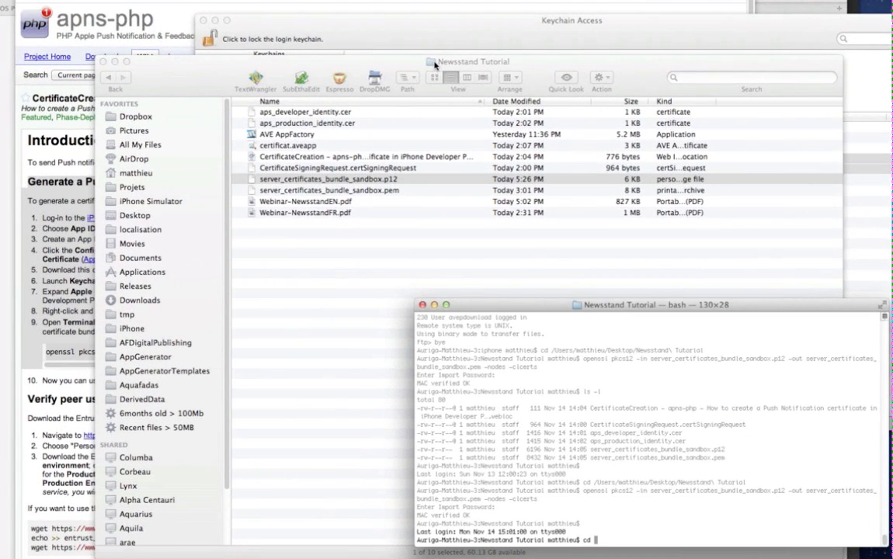
{"action": "left_click_drag", "start_coordinate": [431, 61], "coordinate": [656, 425]}
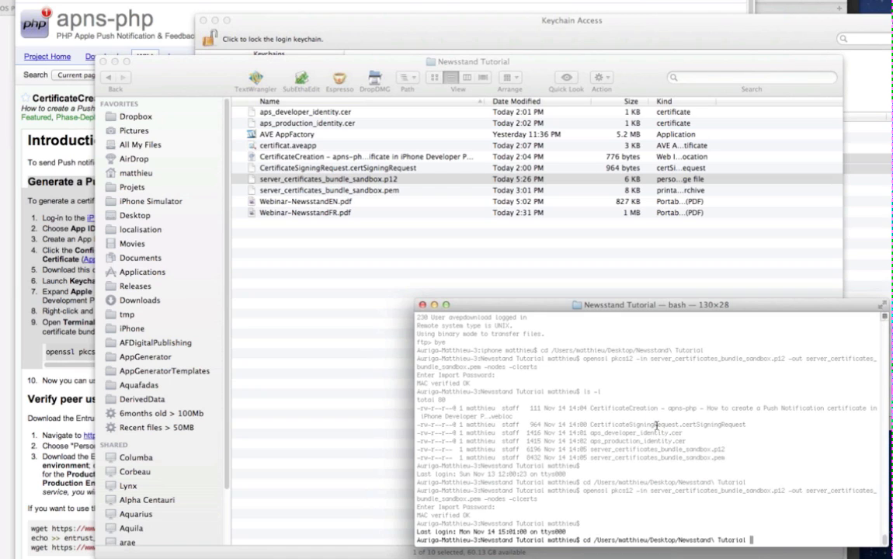
{"action": "key", "text": "Return"}
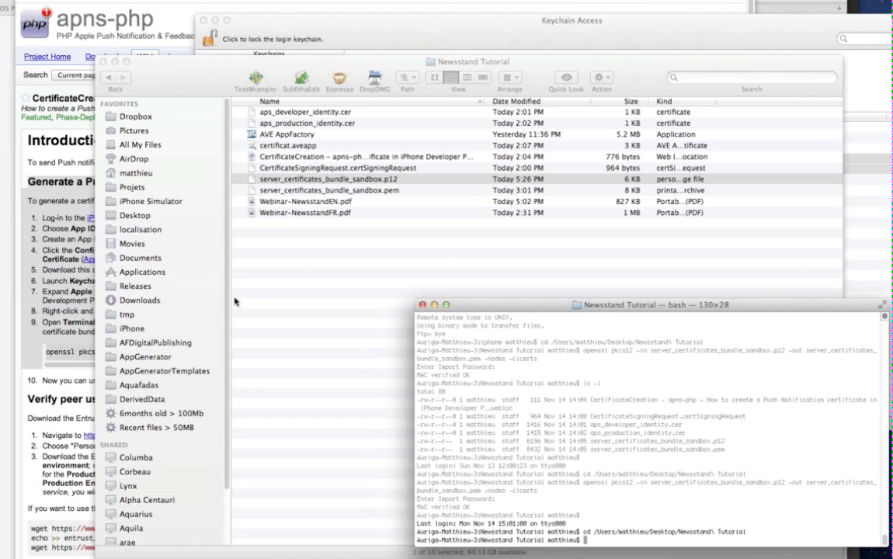
Copy the openssl pkcs12 conversion command from the CertificateCreation guide into the Terminal prompt
{"action": "left_click", "coordinate": [37, 314]}
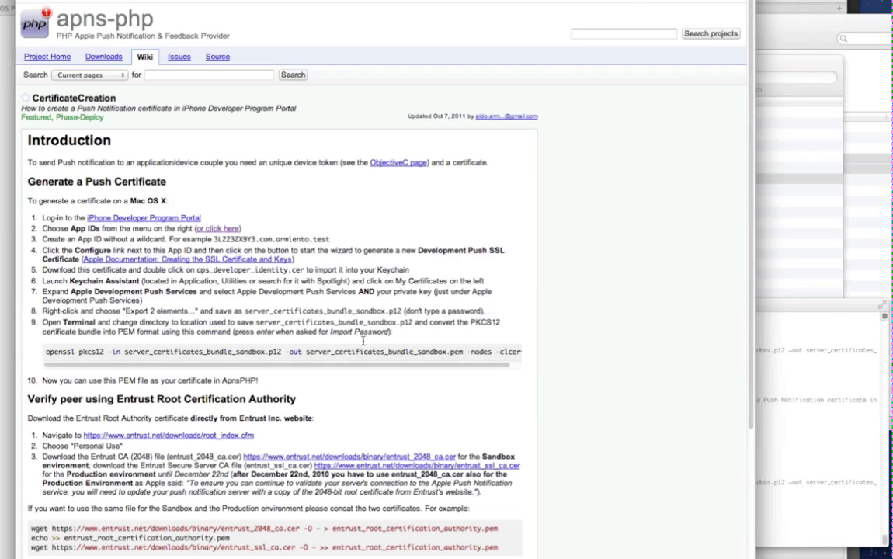
{"action": "left_click_drag", "start_coordinate": [46, 351], "coordinate": [536, 356]}
{"action": "key", "text": "super+c"}
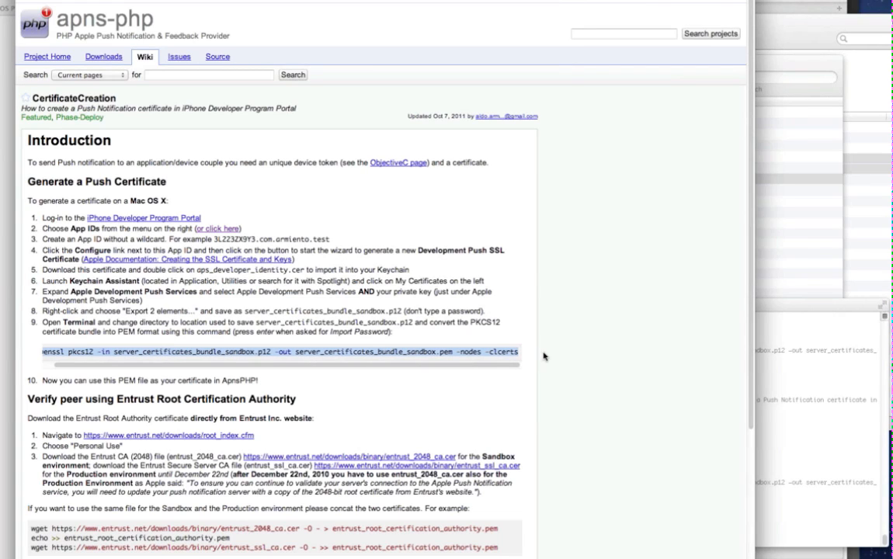
{"action": "left_click", "coordinate": [807, 383]}
{"action": "key", "text": "super+v"}
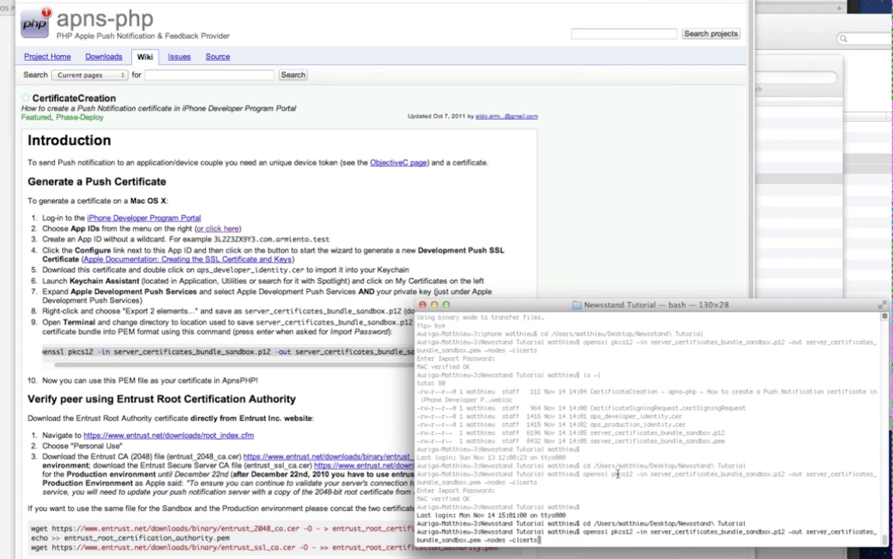
Run the PEM conversion with an empty import password and select server_certificates_bundle_sandbox.pem in Finder
{"action": "key", "text": "Return"}
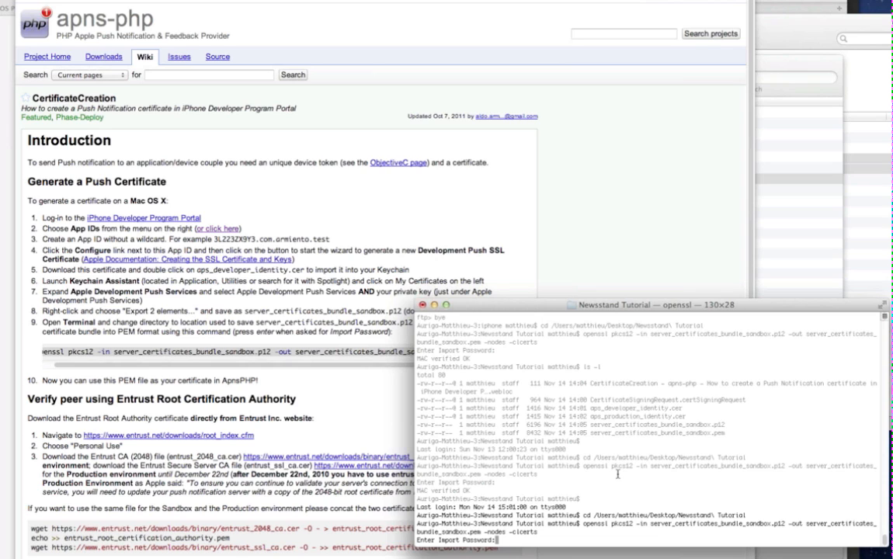
{"action": "key", "text": "Return"}
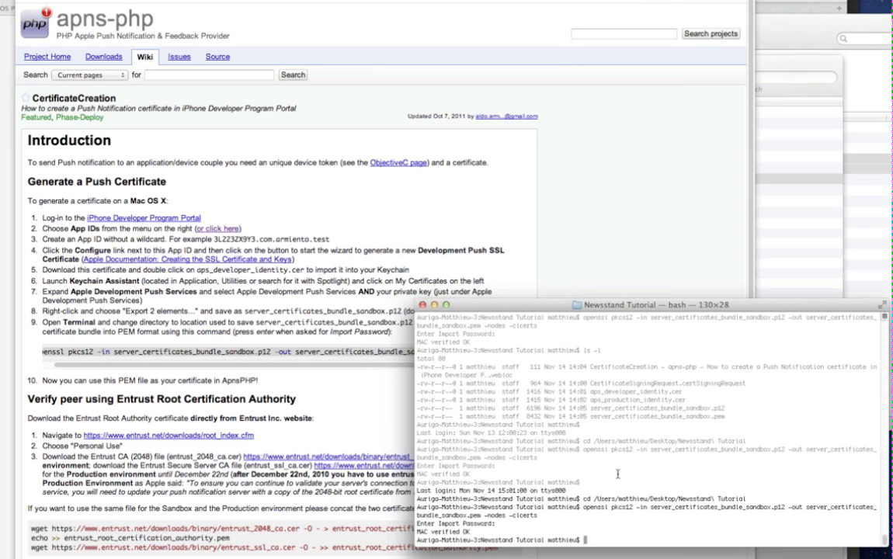
{"action": "left_click", "coordinate": [772, 63]}
{"action": "left_click", "coordinate": [318, 190]}
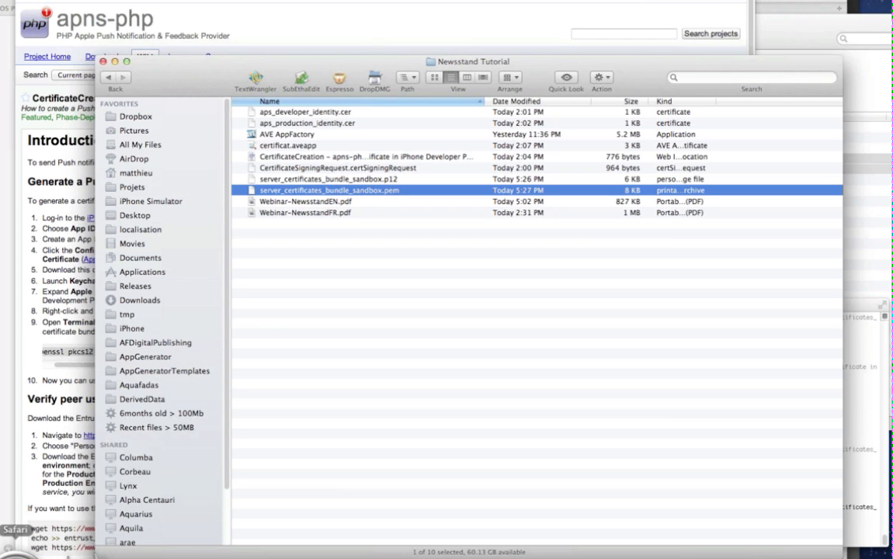
Switch to Digital Publishing in Safari and upload server_certificates_bundle_sandbox.pem as Aqua Design App US's notification certificate
{"action": "left_click", "coordinate": [11, 550]}
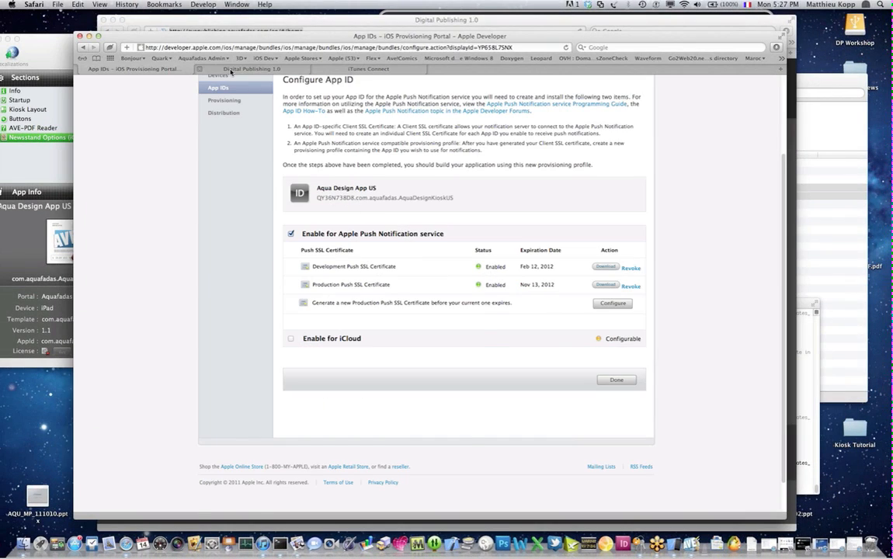
{"action": "left_click", "coordinate": [209, 68]}
{"action": "left_click", "coordinate": [362, 329]}
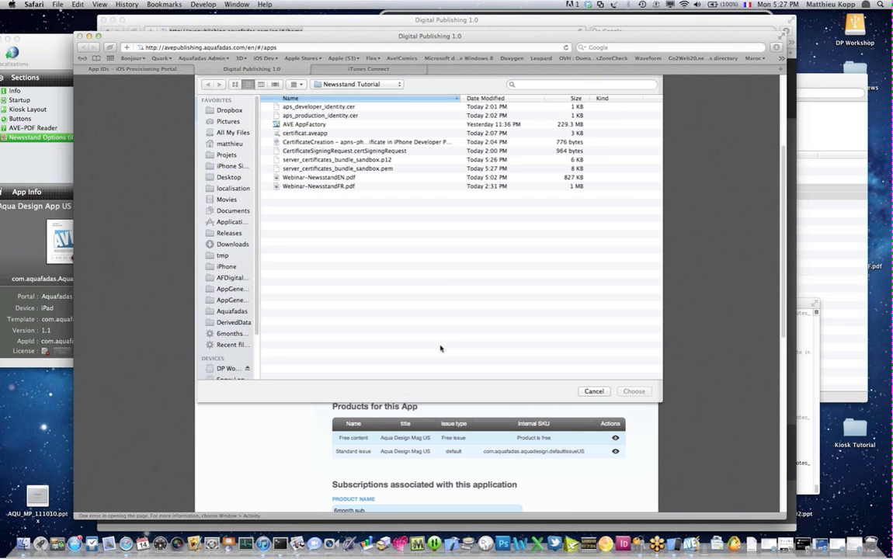
{"action": "left_click", "coordinate": [365, 168]}
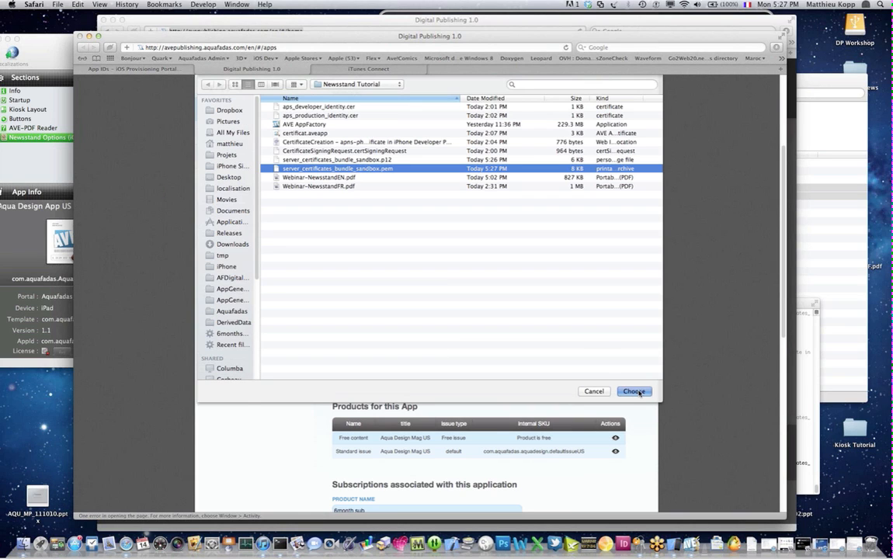
{"action": "left_click", "coordinate": [640, 391]}
{"action": "left_click", "coordinate": [354, 363]}
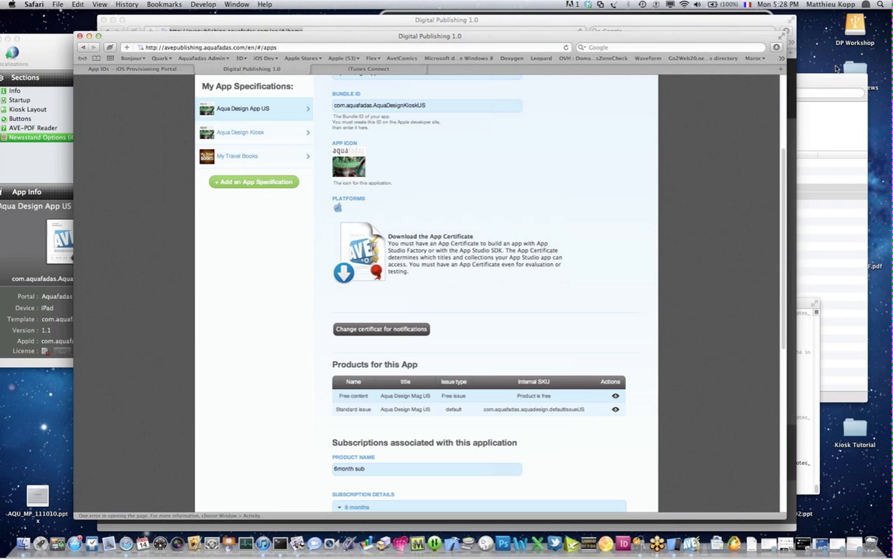
Open the Publish page and choose Aqua Design Mag US as the title or collection
{"action": "scroll", "coordinate": [786, 85], "scroll_direction": "up", "scroll_amount": 3}
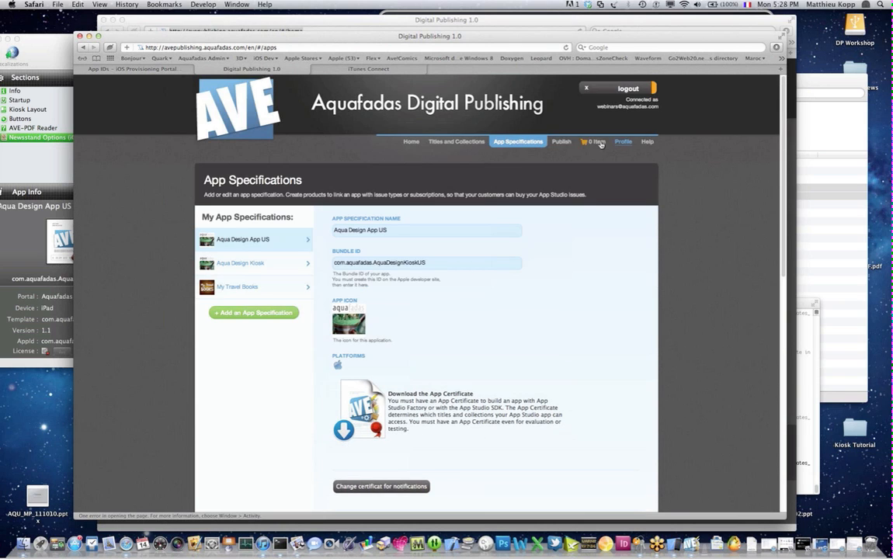
{"action": "left_click", "coordinate": [551, 139]}
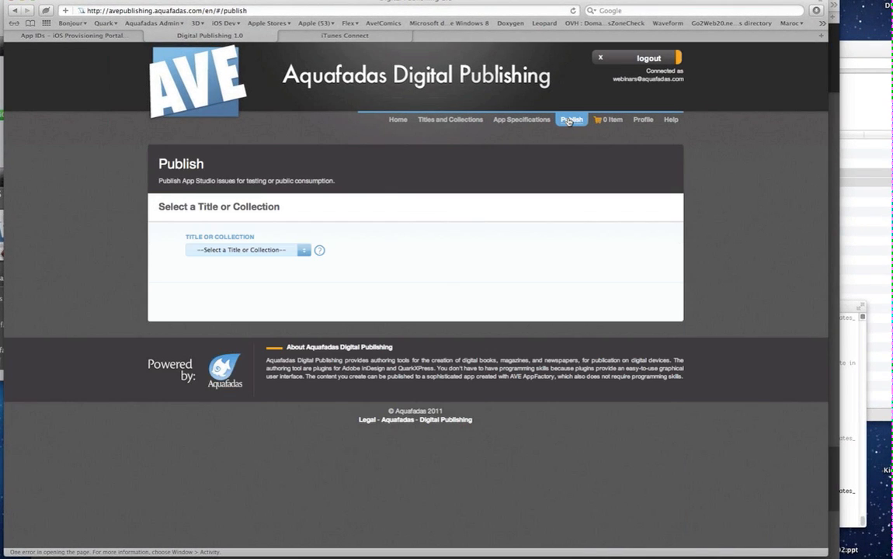
{"action": "left_click", "coordinate": [302, 250]}
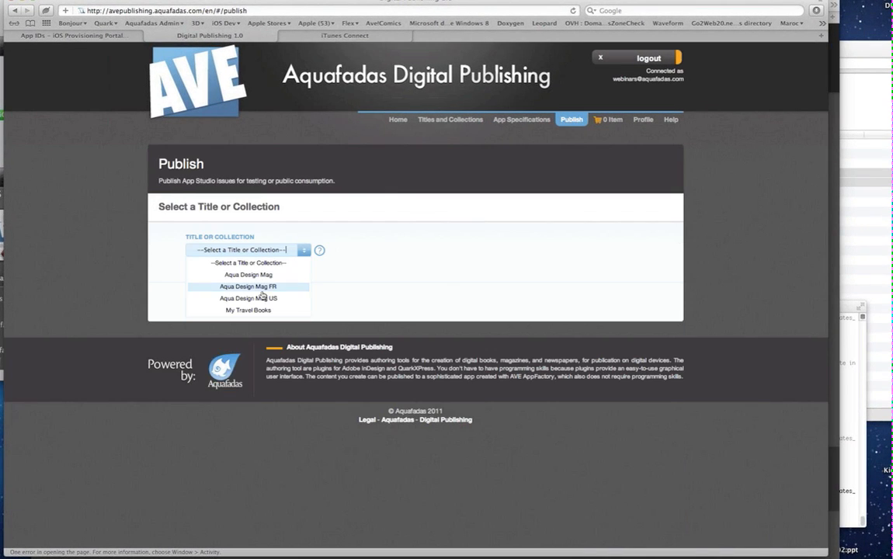
{"action": "left_click", "coordinate": [264, 299]}
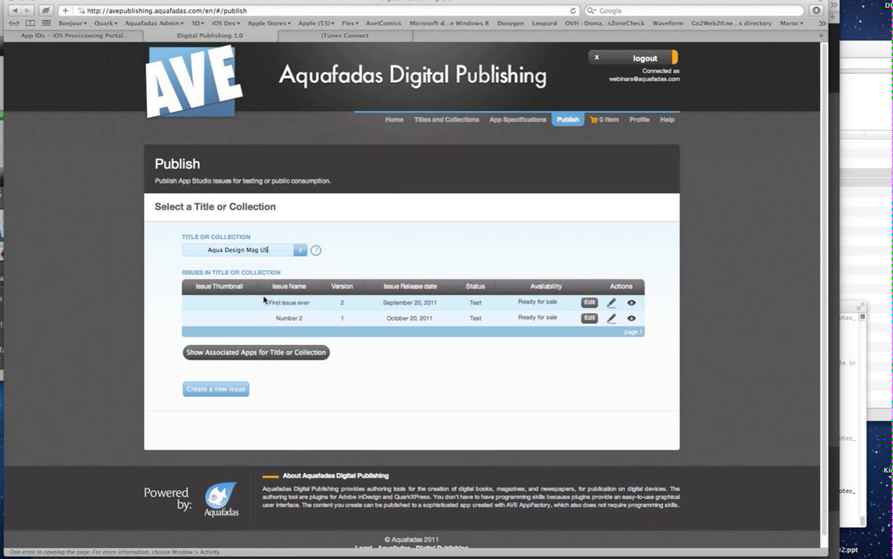
Start a new issue in Aqua Design Mag US and enable push notifications for applications
{"action": "left_click", "coordinate": [218, 395]}
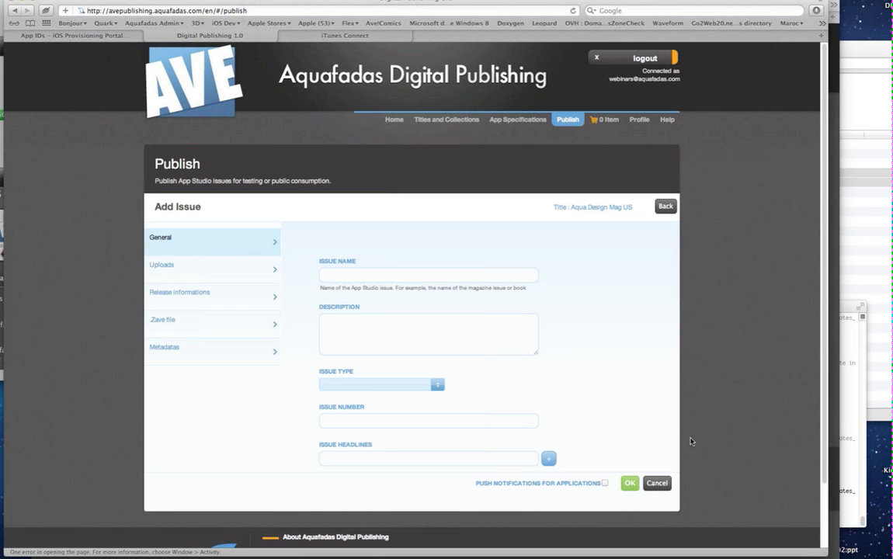
{"action": "left_click", "coordinate": [605, 484]}
Switch to AVE AppFactory and create a new iPad app project from the Newsstand Kiosk template with the Default variant
{"action": "left_click", "coordinate": [715, 540]}
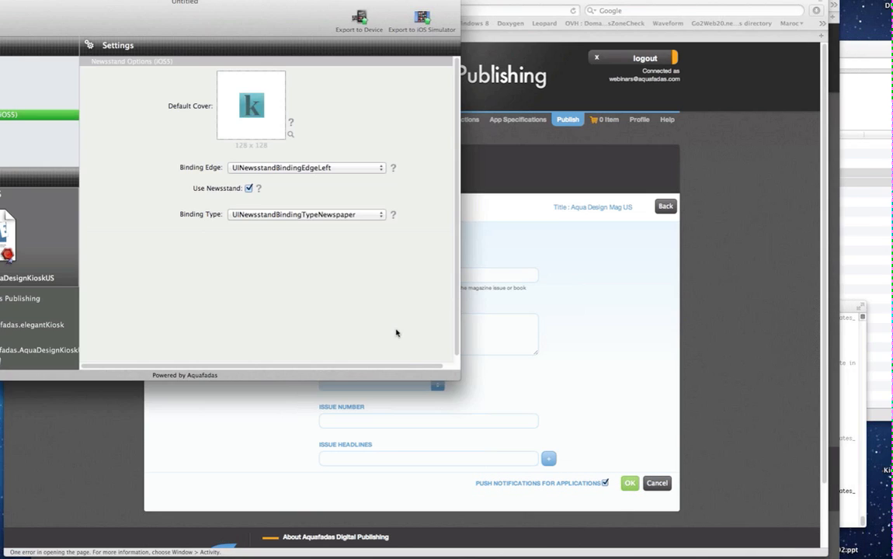
{"action": "left_click_drag", "start_coordinate": [364, 106], "coordinate": [364, 142]}
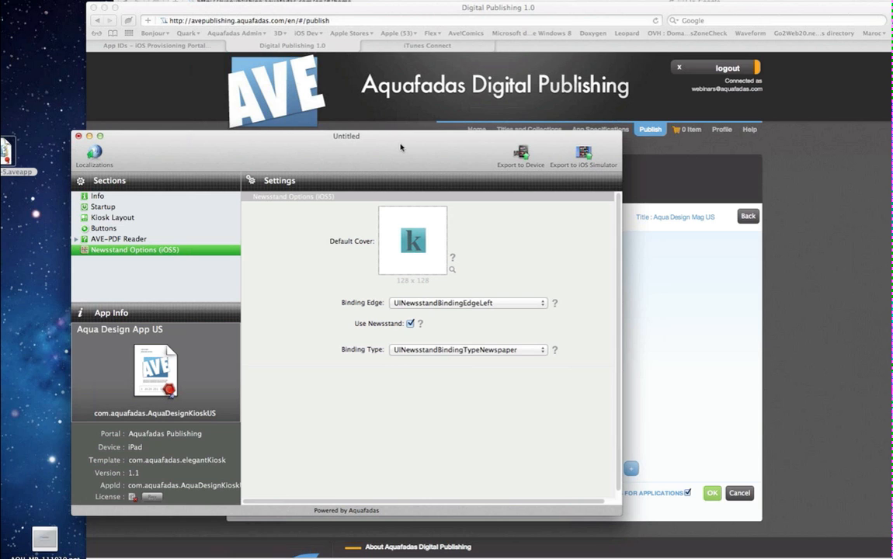
{"action": "left_click_drag", "start_coordinate": [248, 146], "coordinate": [225, 90]}
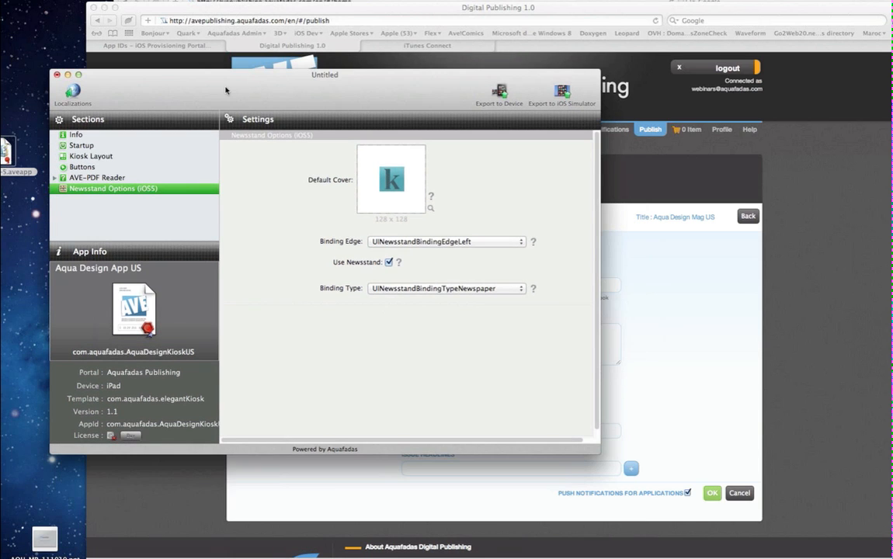
{"action": "key", "text": "super+n"}
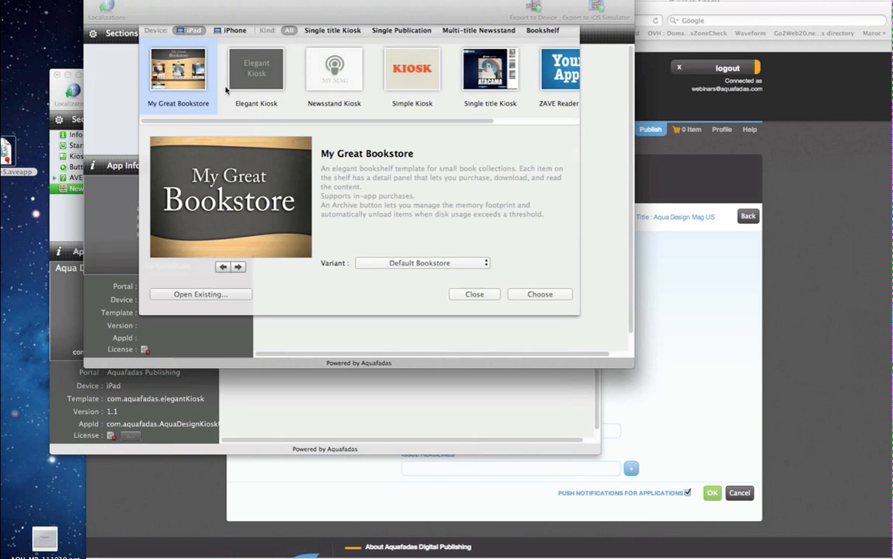
{"action": "left_click_drag", "start_coordinate": [291, 15], "coordinate": [280, 77]}
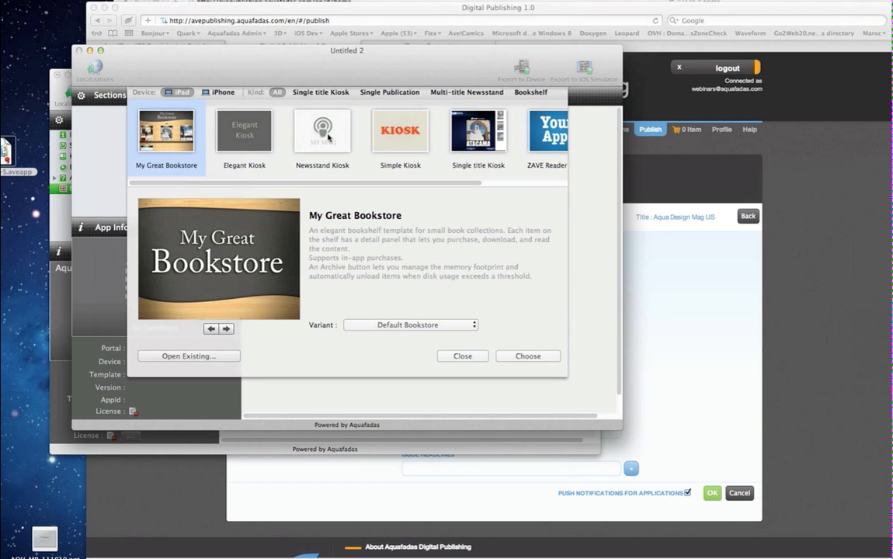
{"action": "left_click", "coordinate": [327, 138]}
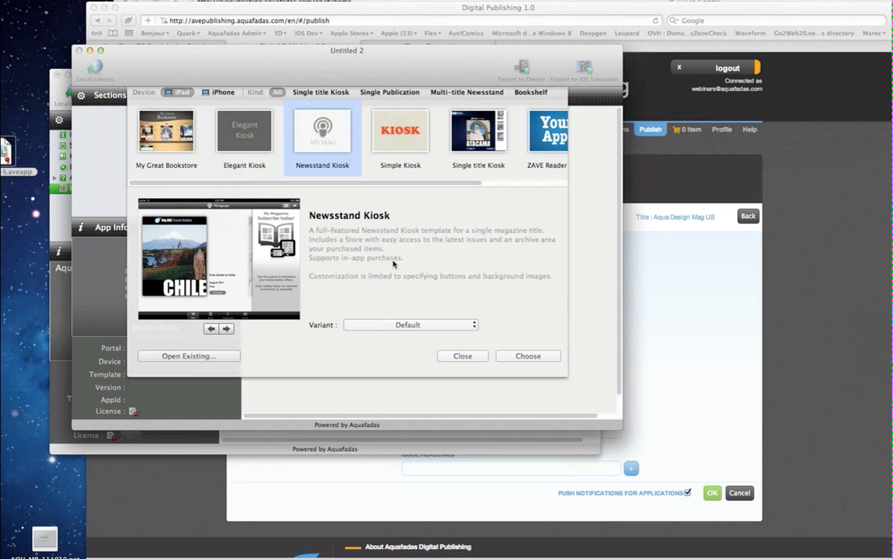
{"action": "left_click", "coordinate": [411, 325]}
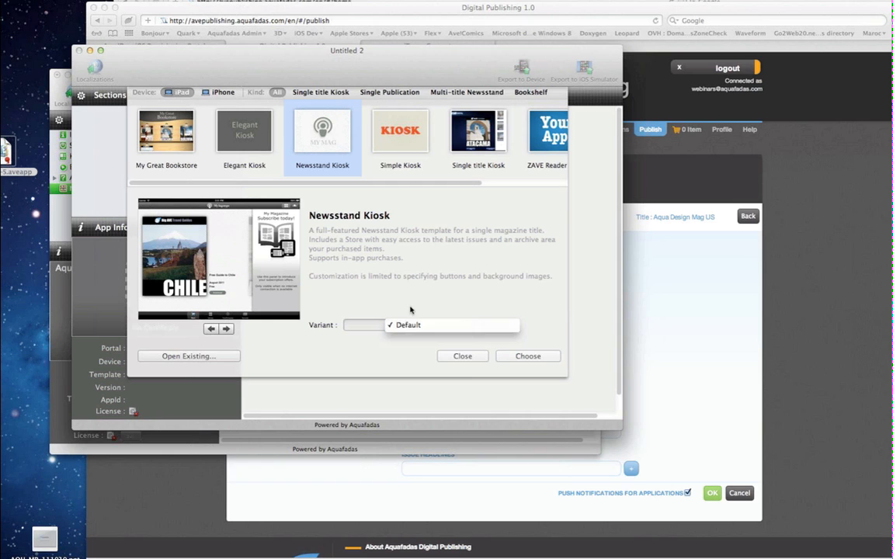
{"action": "left_click", "coordinate": [407, 325]}
{"action": "left_click", "coordinate": [527, 356]}
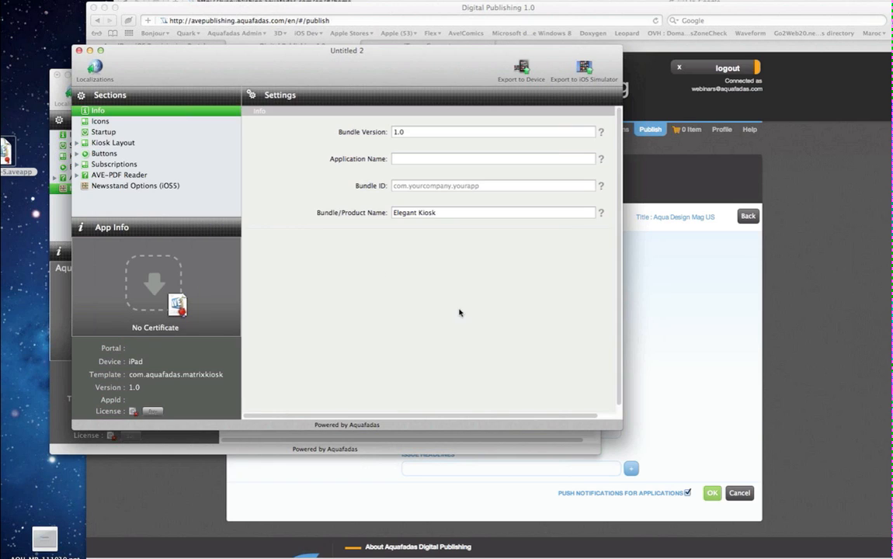
Assign the .aveapp certificate from the desktop to the new project and review its Icons, Startup, Kiosk Layout and Subscriptions settings
{"action": "left_click_drag", "start_coordinate": [8, 145], "coordinate": [139, 269]}
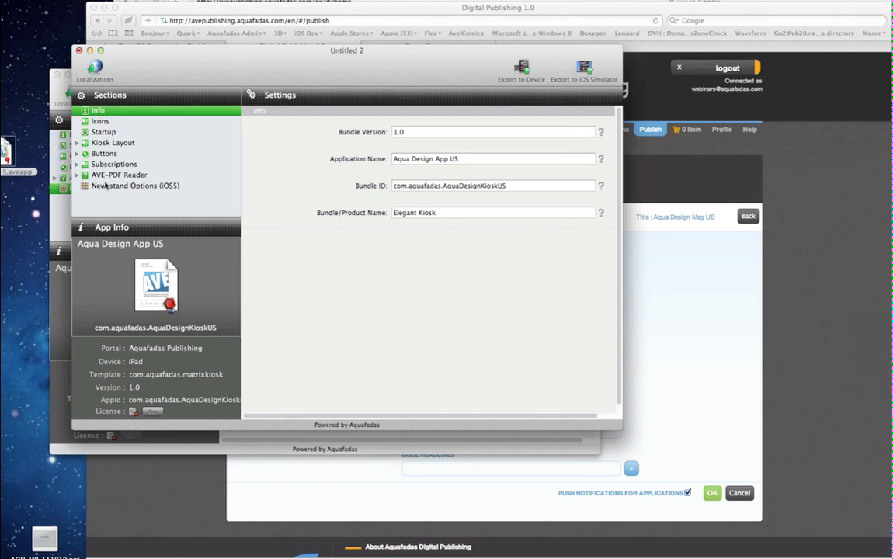
{"action": "left_click_drag", "start_coordinate": [142, 73], "coordinate": [214, 53]}
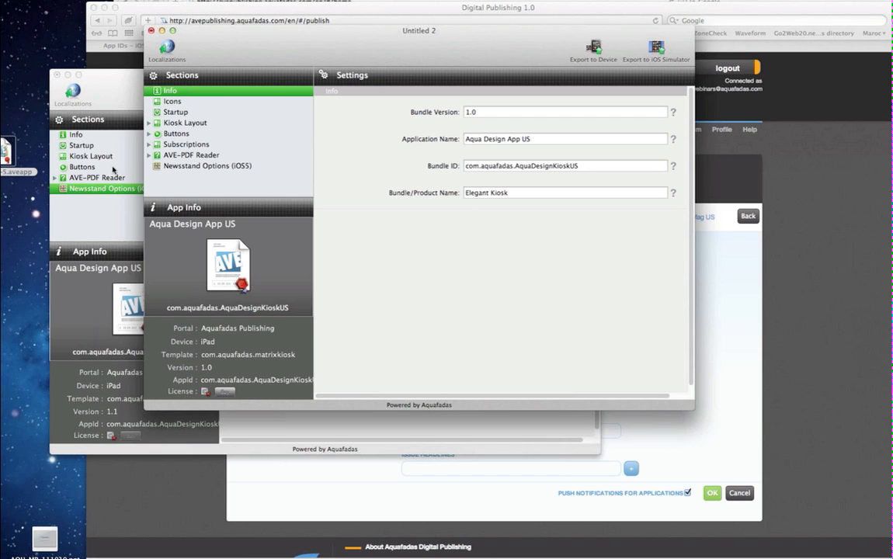
{"action": "left_click", "coordinate": [171, 101]}
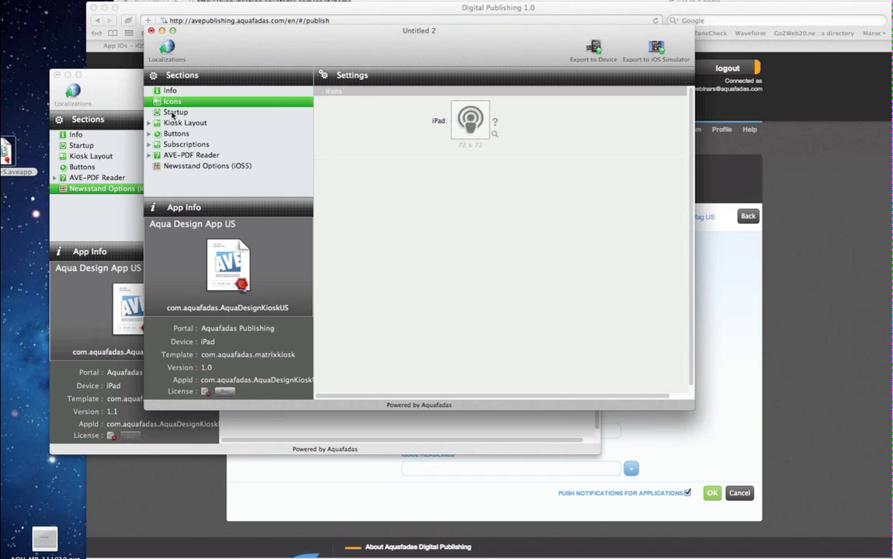
{"action": "left_click", "coordinate": [172, 112]}
{"action": "left_click", "coordinate": [177, 125]}
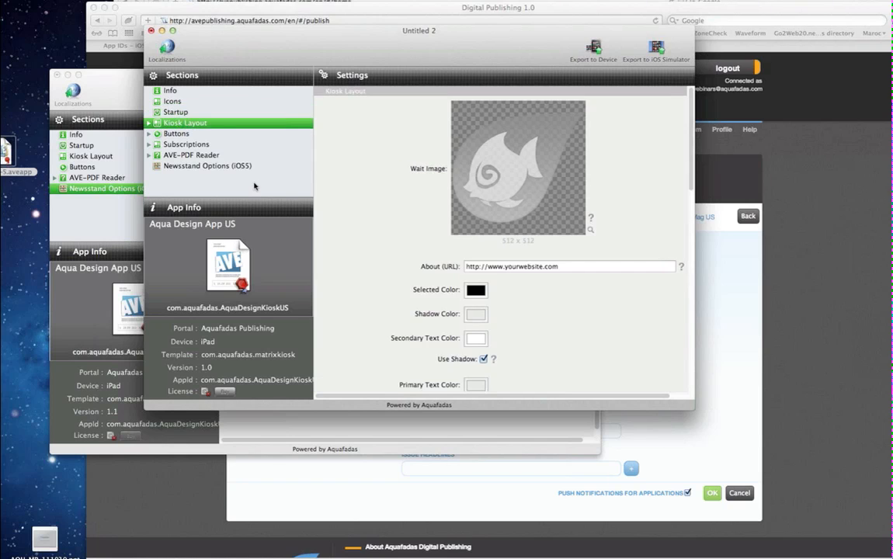
{"action": "left_click", "coordinate": [176, 146]}
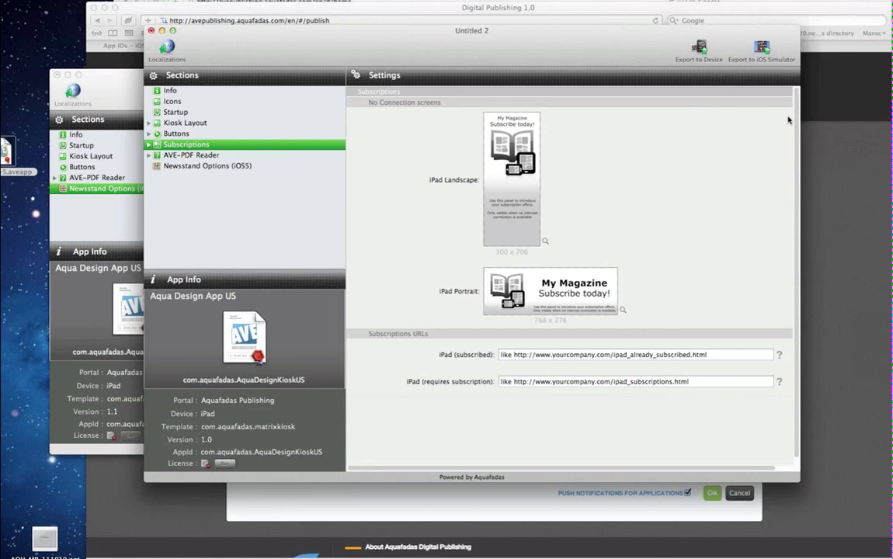
Export the Newsstand Kiosk app to the iOS Simulator and bring the simulator to the front
{"action": "left_click", "coordinate": [763, 49]}
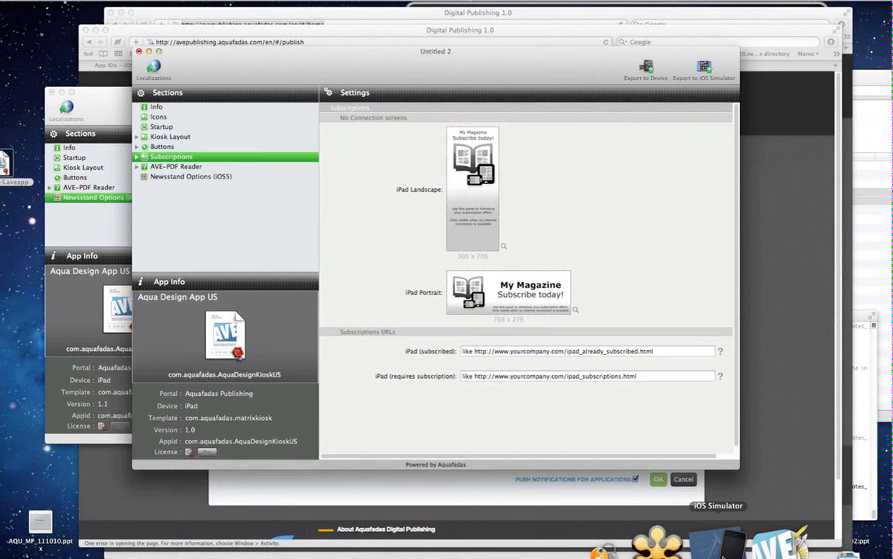
{"action": "left_click", "coordinate": [721, 555]}
{"action": "left_click", "coordinate": [626, 328]}
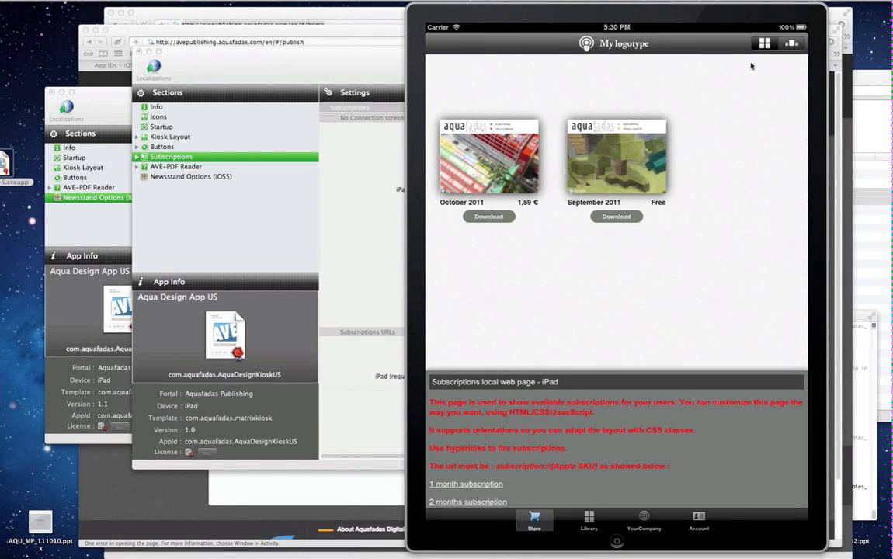
Show the store's issues in the large cover view and examine the issues and the subscriptions web page below them
{"action": "left_click", "coordinate": [792, 48]}
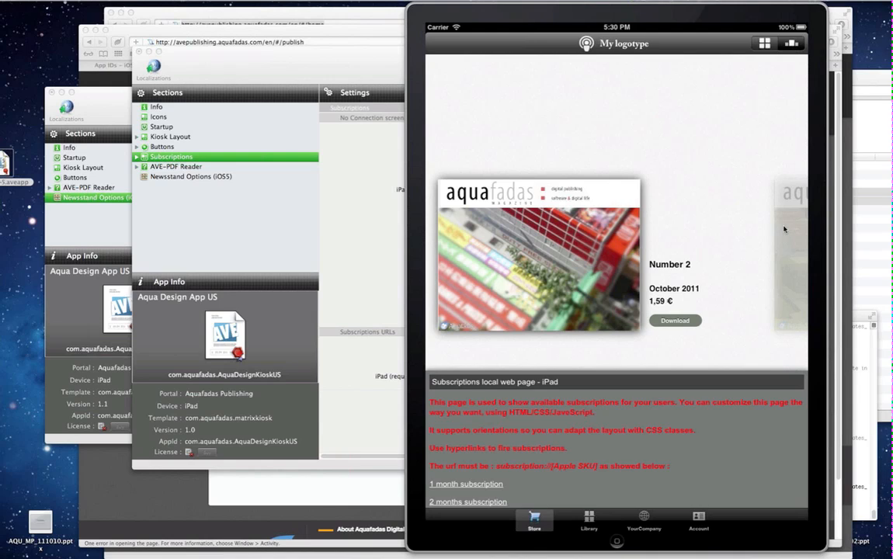
{"action": "left_click", "coordinate": [706, 225]}
{"action": "left_click_drag", "start_coordinate": [706, 224], "coordinate": [565, 210]}
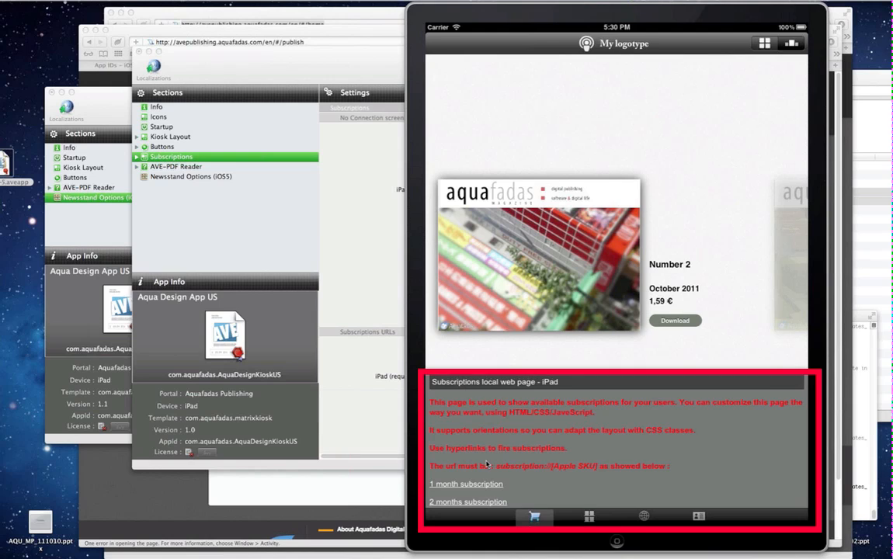
{"action": "scroll", "coordinate": [487, 465], "scroll_direction": "down", "scroll_amount": 3}
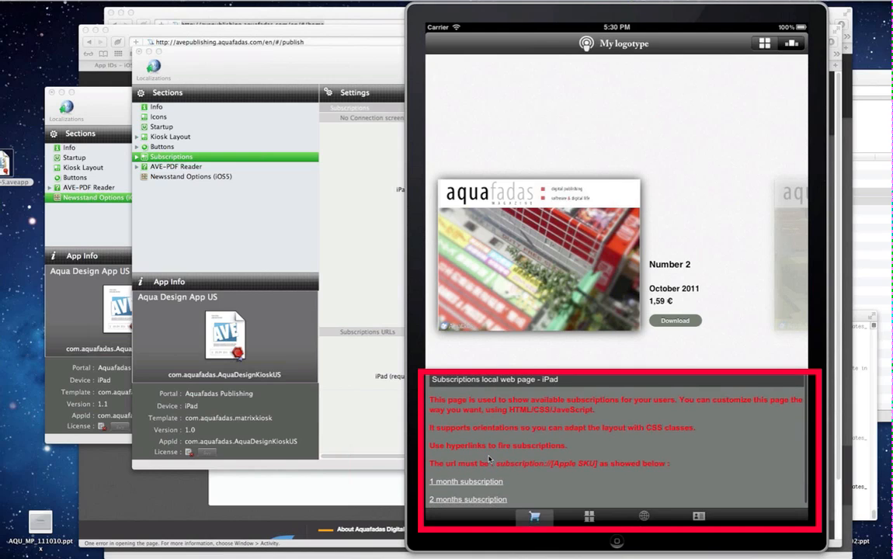
{"action": "left_click_drag", "start_coordinate": [490, 458], "coordinate": [486, 464]}
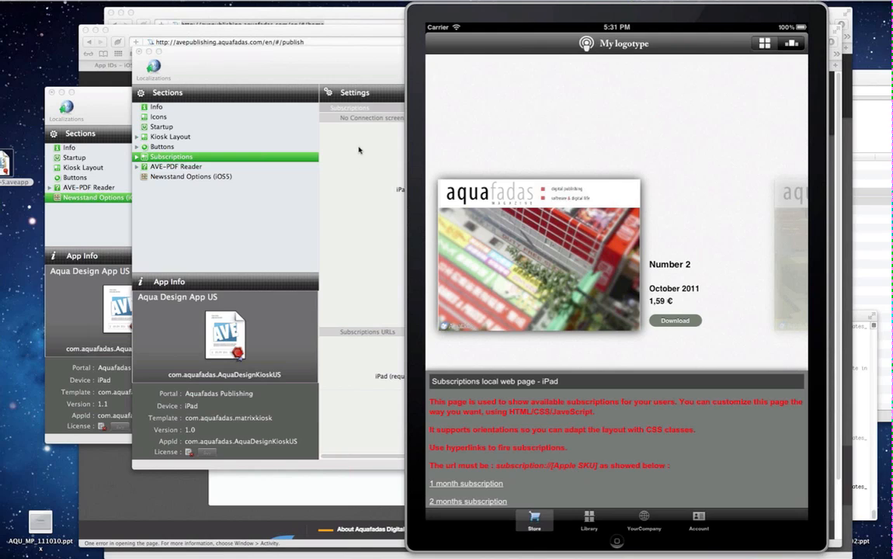
Switch to Digital Publishing in Safari and review the products and subscriptions in Aqua Design App US's app specification
{"action": "left_click", "coordinate": [258, 35]}
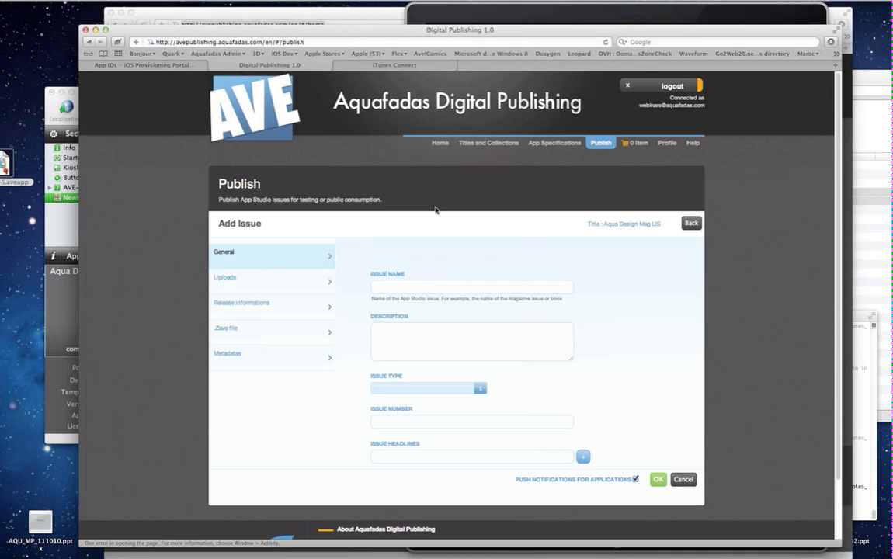
{"action": "left_click", "coordinate": [554, 143]}
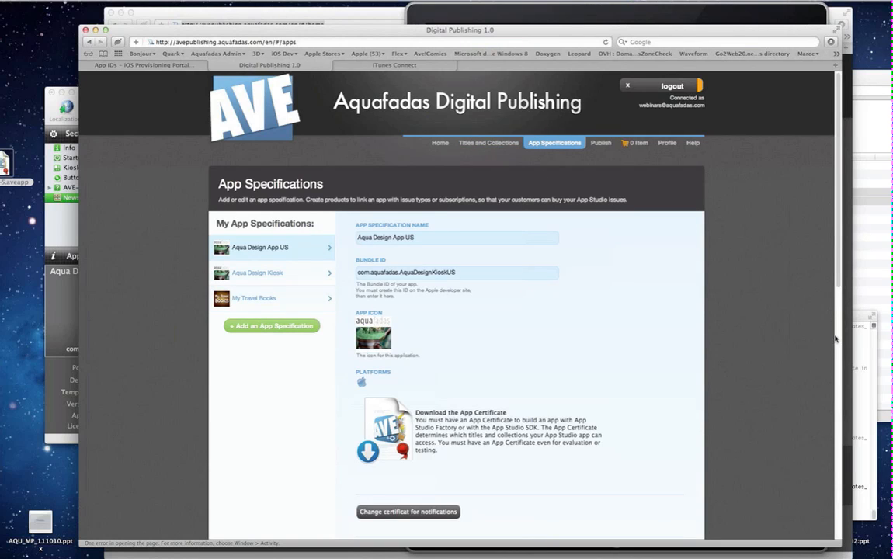
{"action": "scroll", "coordinate": [752, 305], "scroll_direction": "down", "scroll_amount": 10}
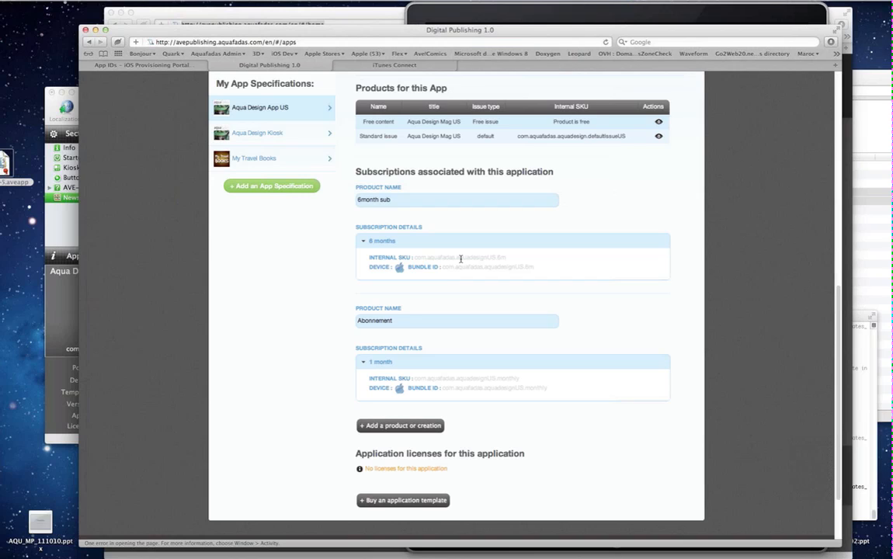
Switch to the iOS Simulator and rotate the iPad to landscape orientation
{"action": "left_click", "coordinate": [557, 15]}
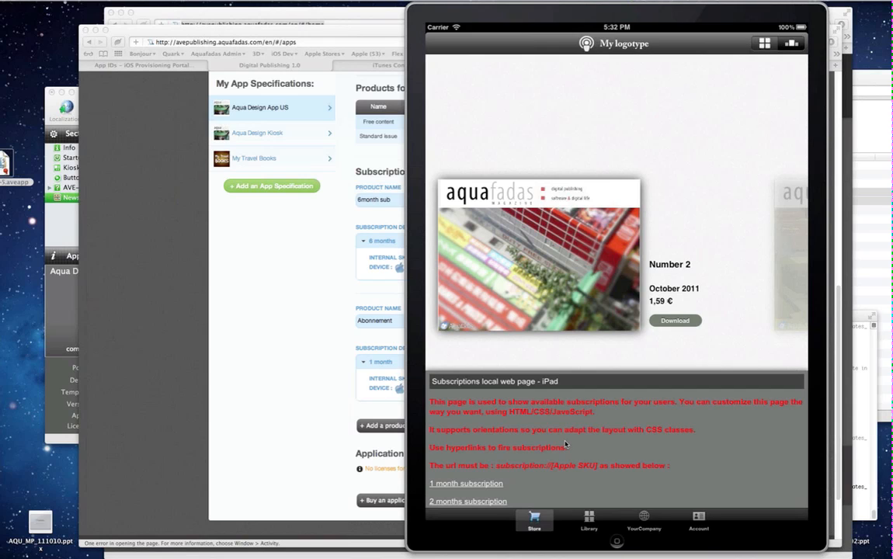
{"action": "key", "text": "super+Right"}
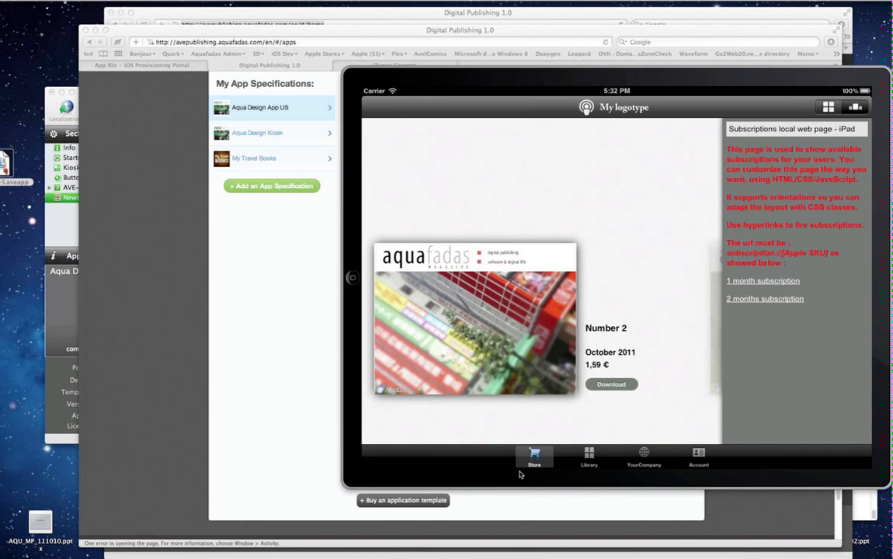
Switch to AVE AppFactory to examine the subscription URL fields and preview the iPad Portrait no-connection image at full size
{"action": "left_click", "coordinate": [691, 536]}
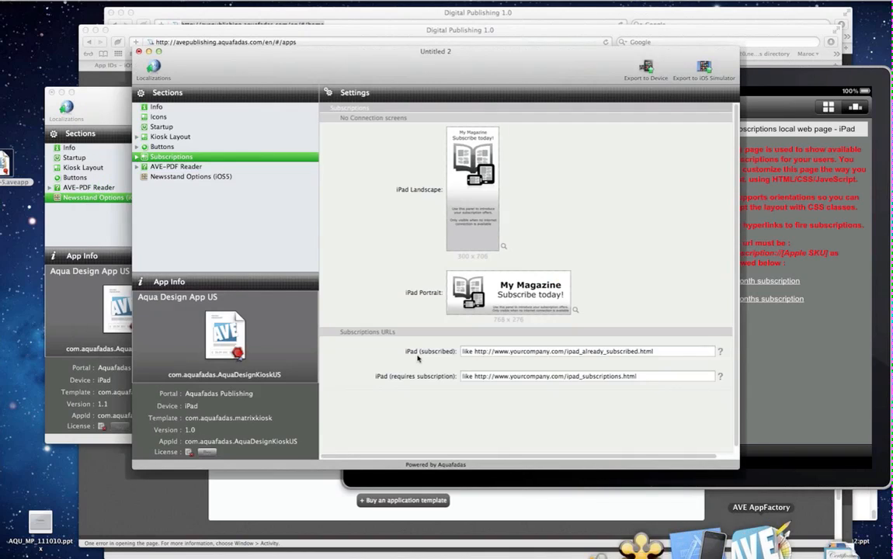
{"action": "left_click", "coordinate": [468, 352]}
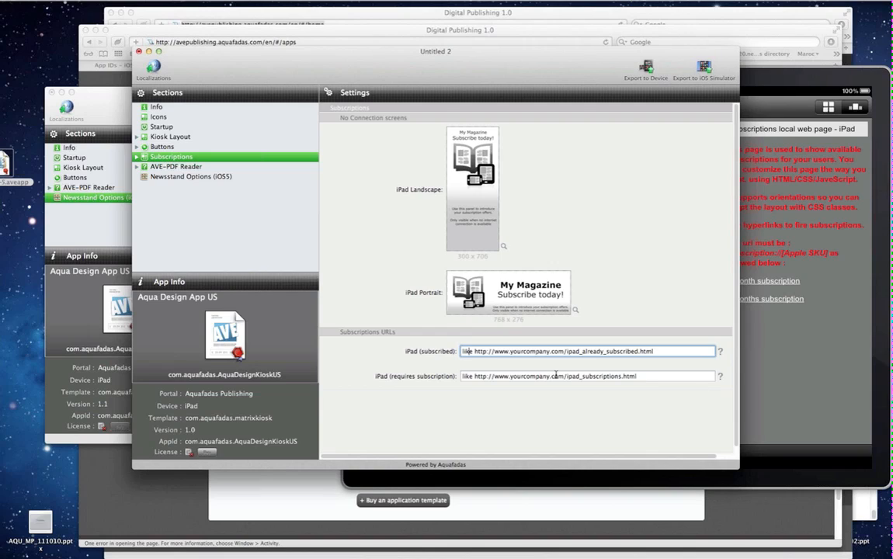
{"action": "left_click", "coordinate": [576, 310]}
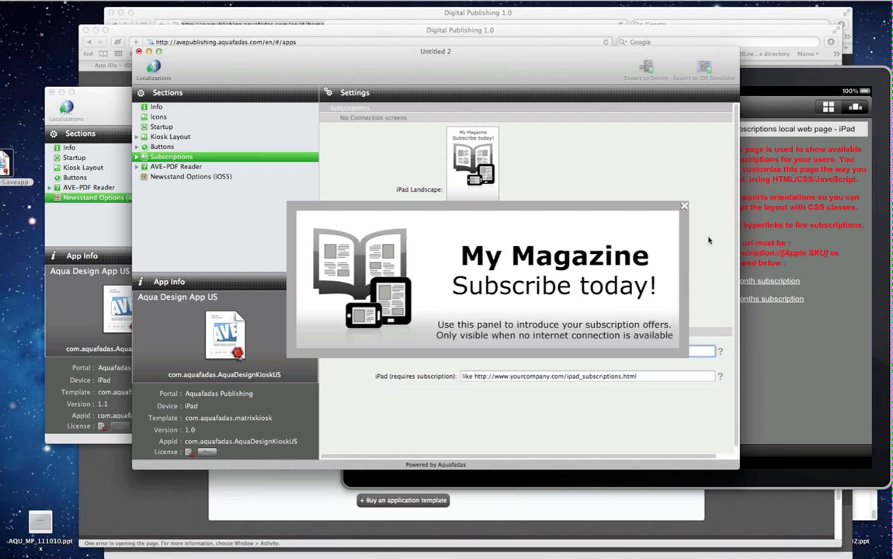
{"action": "left_click", "coordinate": [683, 208]}
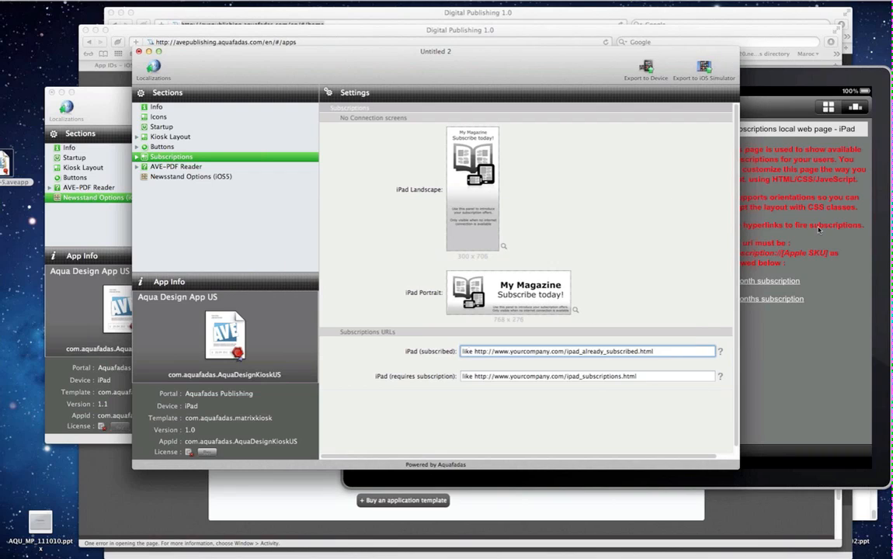
Return to the iOS Simulator and compare the landscape store's grid and cover views, browsing between the two issues
{"action": "left_click", "coordinate": [798, 392]}
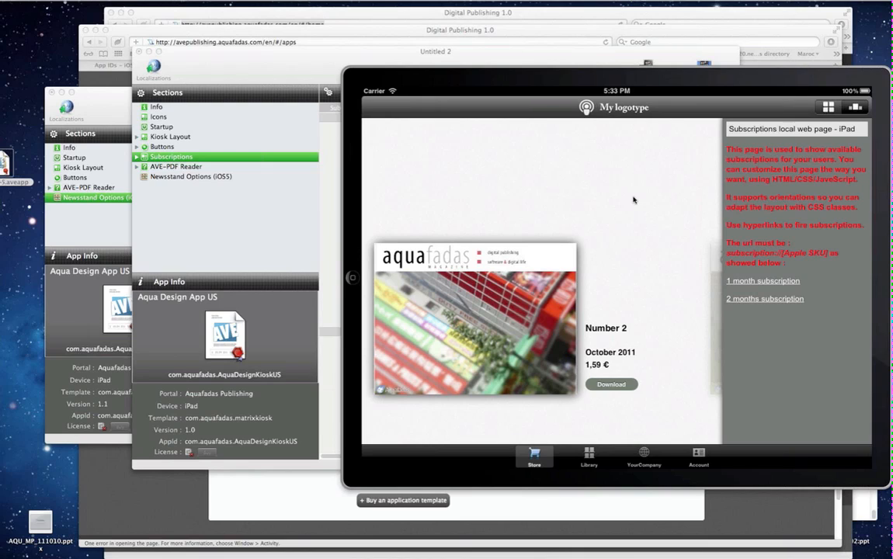
{"action": "left_click_drag", "start_coordinate": [521, 197], "coordinate": [476, 196]}
{"action": "left_click", "coordinate": [828, 108]}
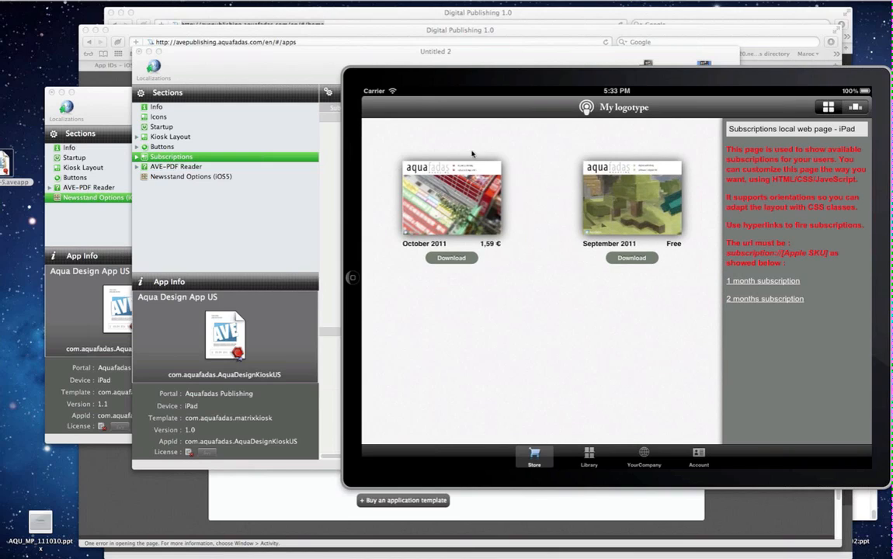
{"action": "left_click", "coordinate": [859, 107]}
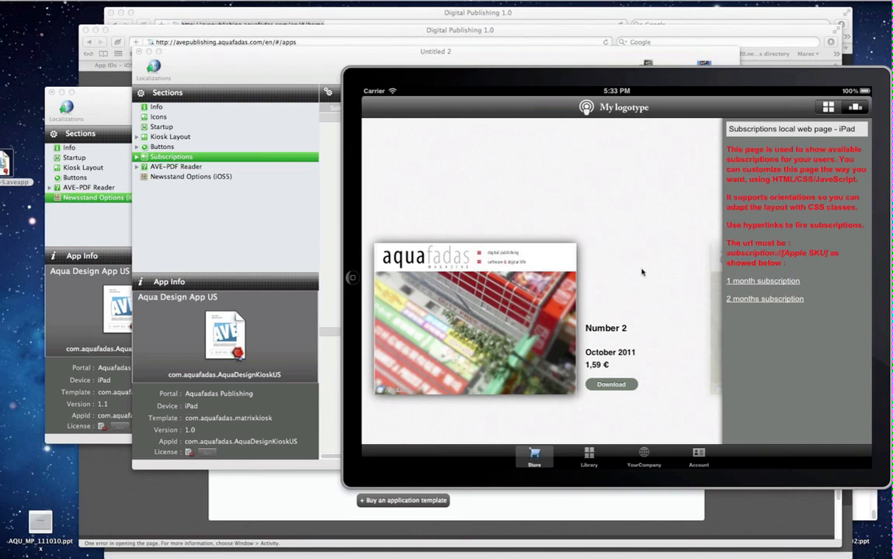
{"action": "left_click_drag", "start_coordinate": [642, 272], "coordinate": [471, 280]}
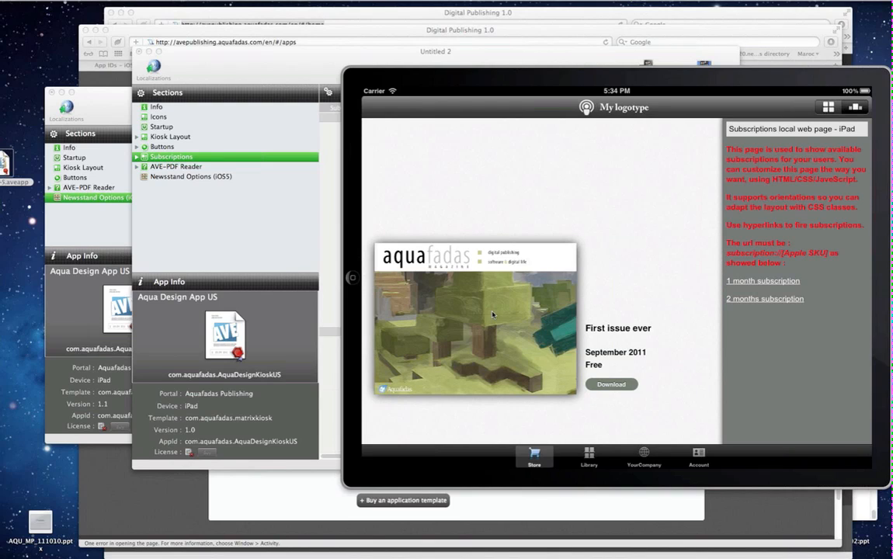
{"action": "left_click_drag", "start_coordinate": [440, 283], "coordinate": [692, 311]}
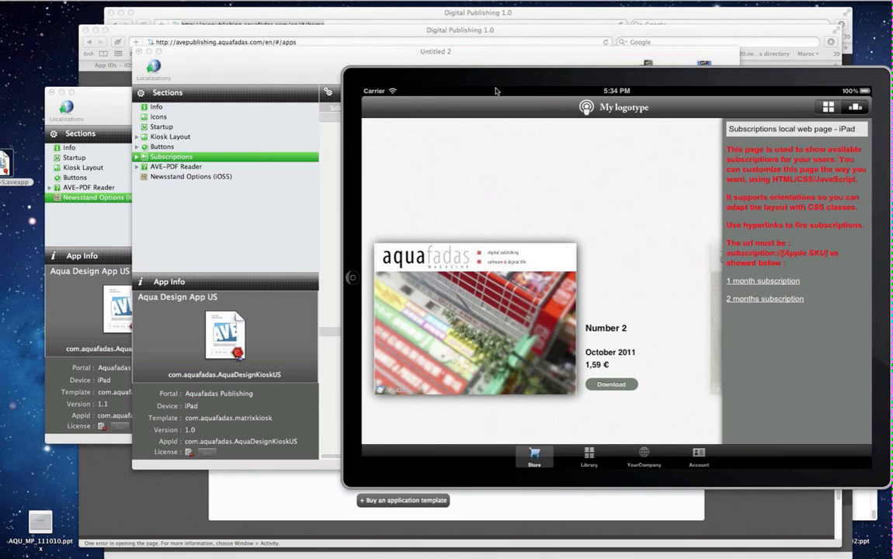
{"action": "left_click_drag", "start_coordinate": [458, 106], "coordinate": [369, 77]}
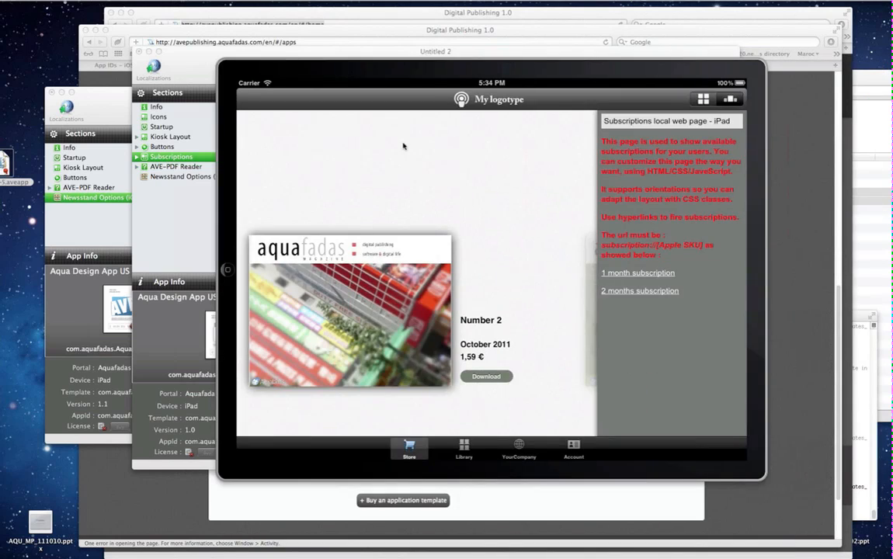
Switch to iTunes Connect in Safari, leave the shared secret and in-app purchase pages, and open Aqua Design US's Newsstand status settings
{"action": "mouse_move", "coordinate": [167, 552]}
{"action": "left_click", "coordinate": [103, 544]}
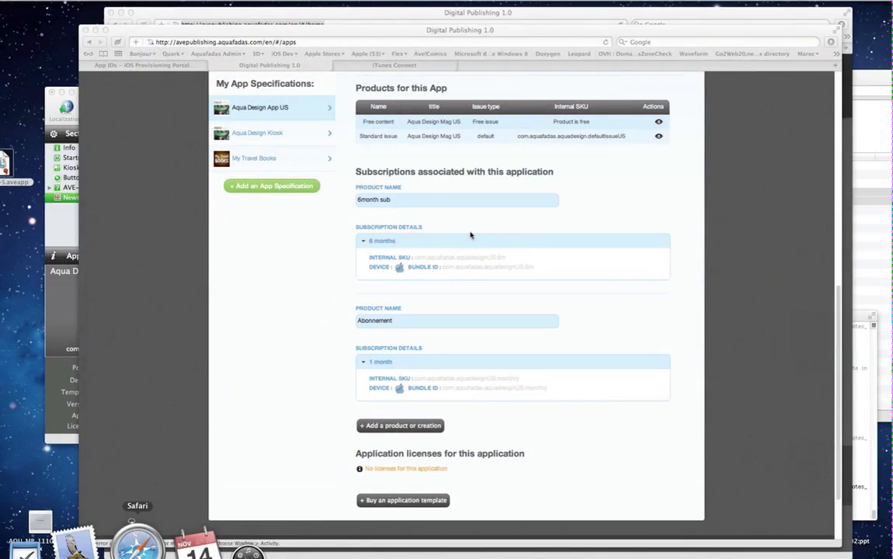
{"action": "left_click", "coordinate": [404, 69]}
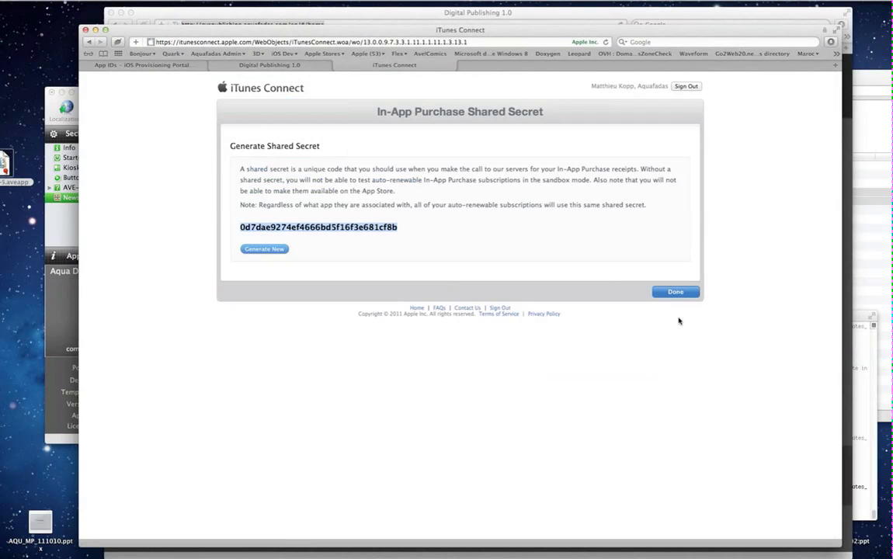
{"action": "left_click", "coordinate": [670, 293]}
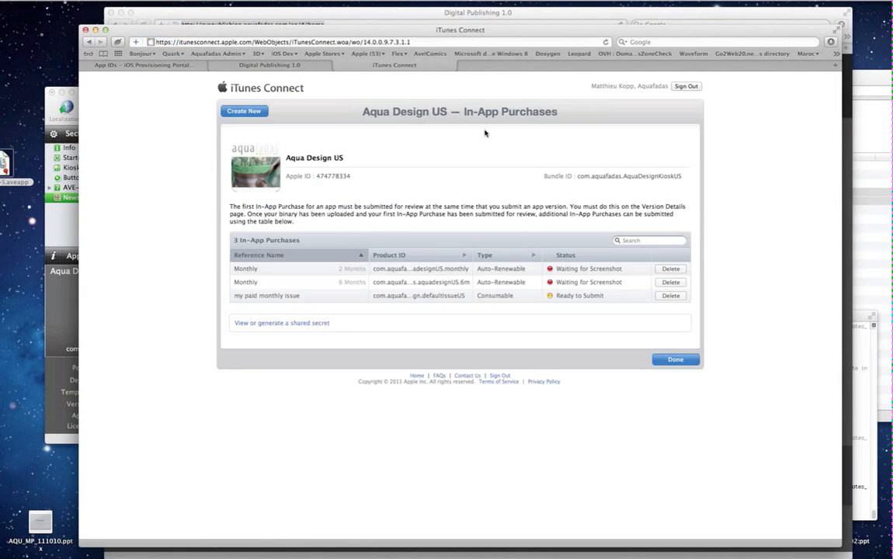
{"action": "left_click", "coordinate": [675, 360]}
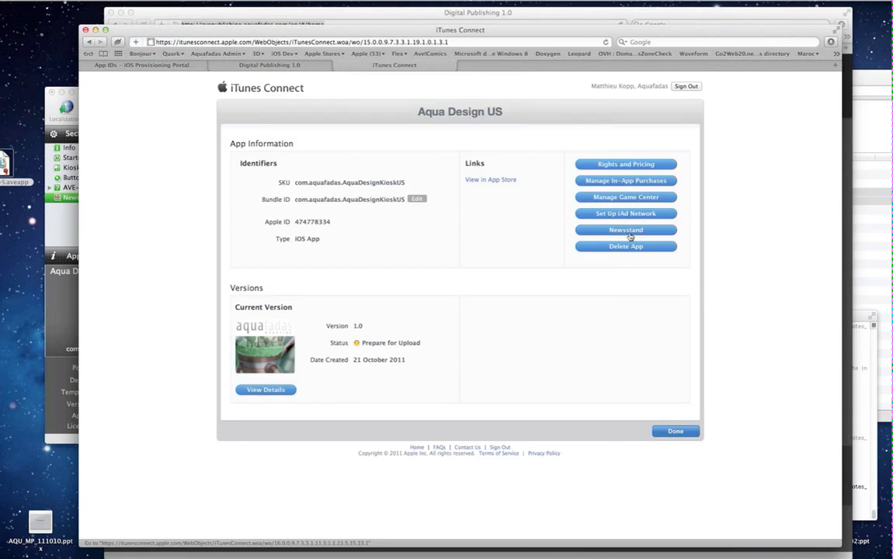
{"action": "left_click", "coordinate": [628, 230]}
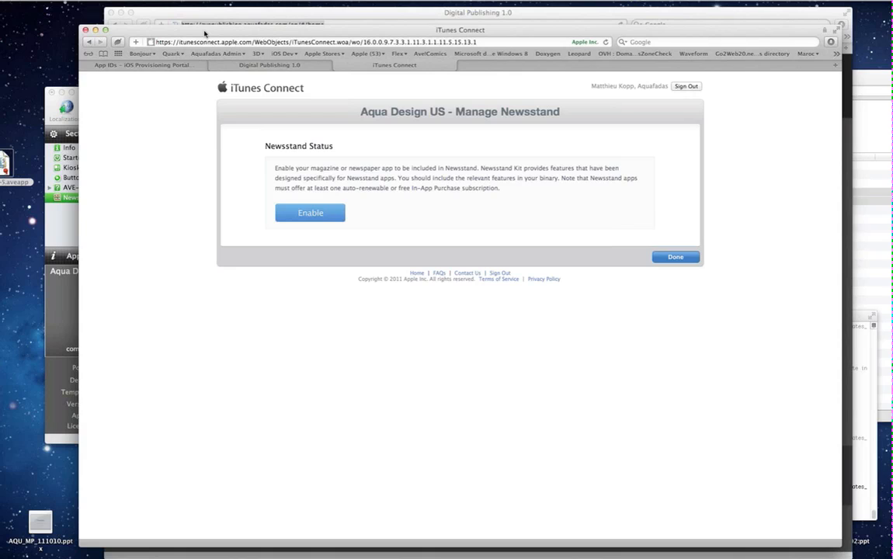
Move the iTunes Connect window aside and bring the Aquafadas Digital Publishing home page to the front
{"action": "left_click_drag", "start_coordinate": [204, 33], "coordinate": [491, 25]}
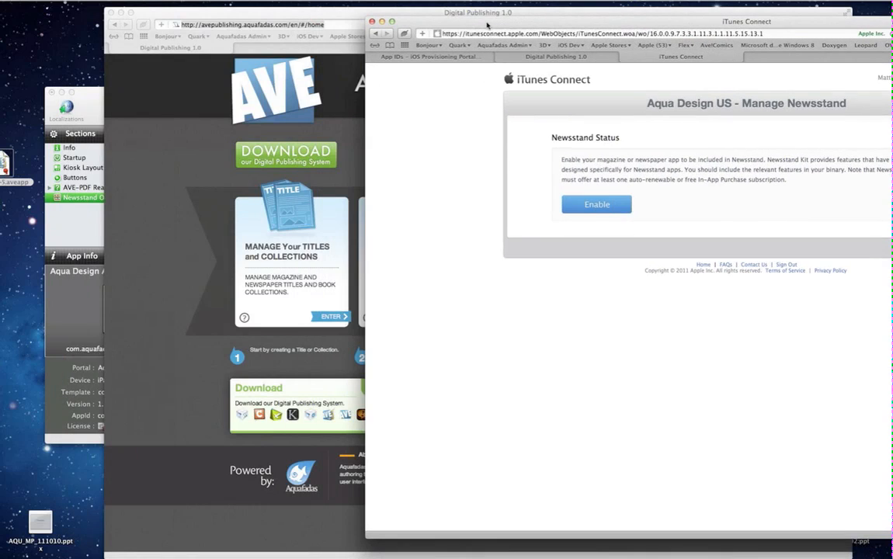
{"action": "left_click", "coordinate": [342, 16]}
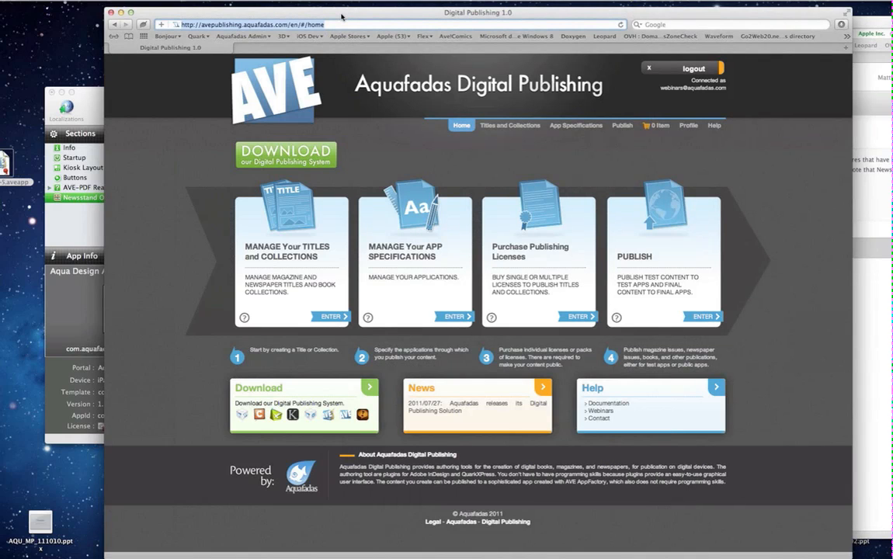